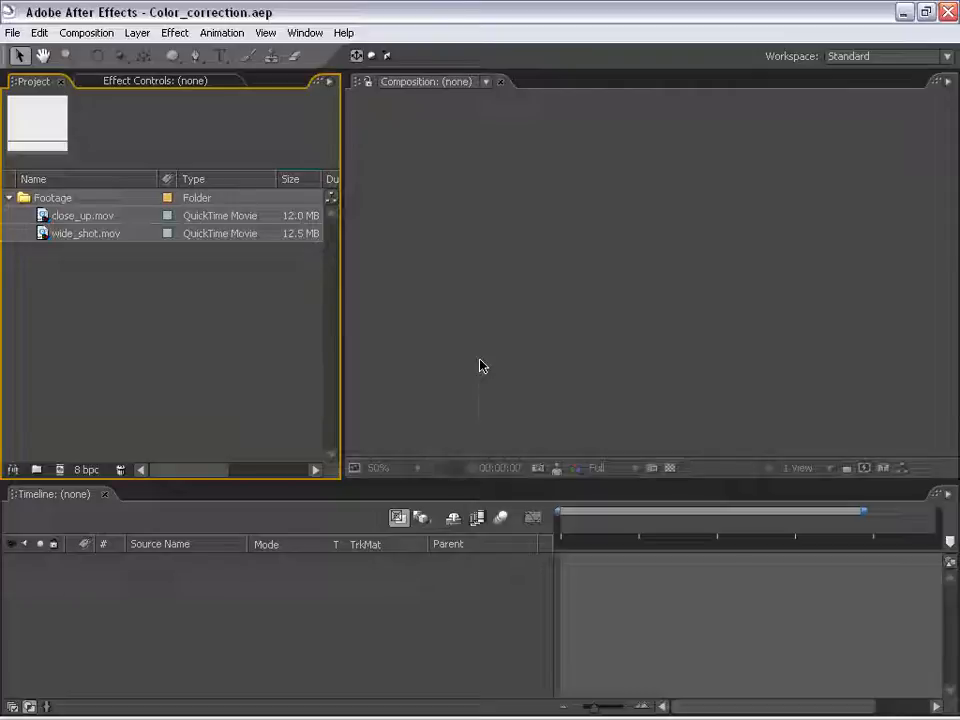
Step: Create a new composition from the wide_shot.mov footage
click(44, 234)
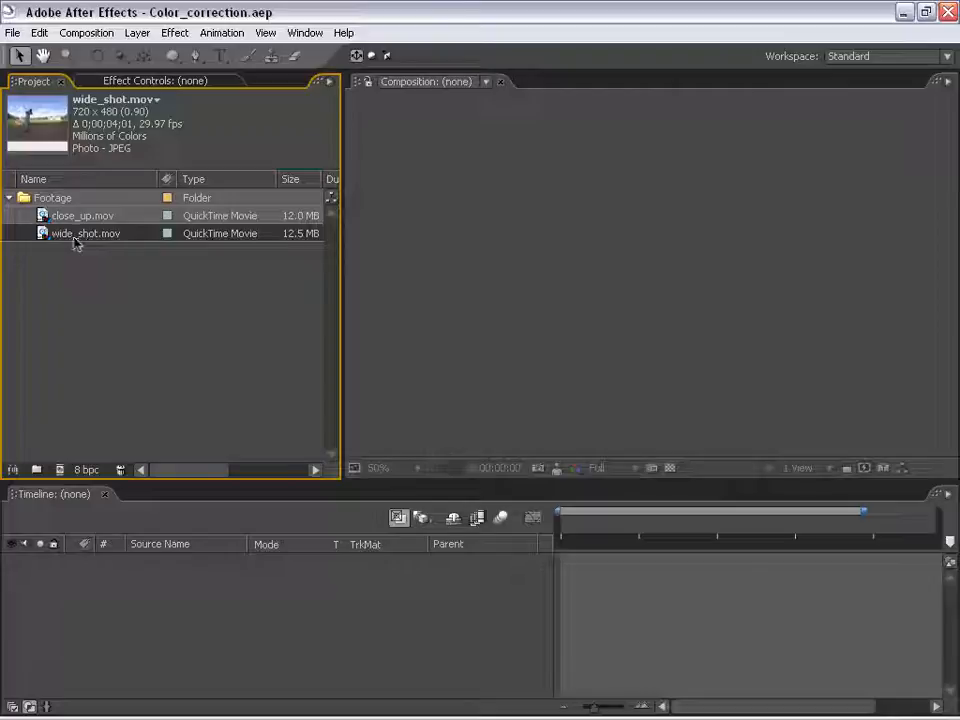
drag(45, 236, 511, 263)
scroll(463, 268, down, 1)
key(space)
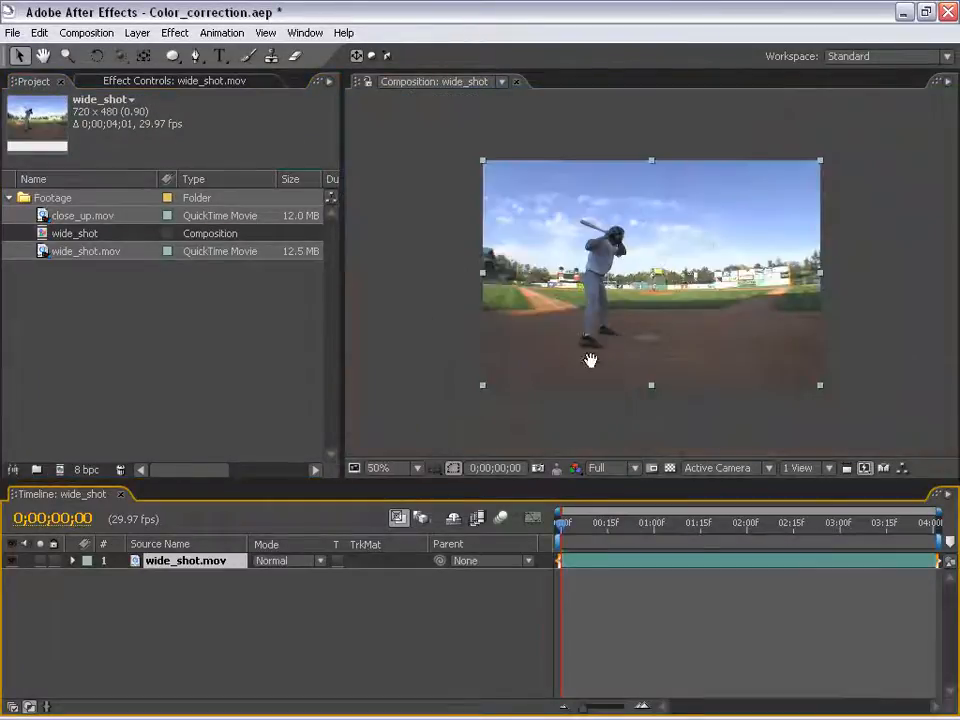
mouse_move(683, 308)
mouse_down()
mouse_move(607, 308)
mouse_move(676, 313)
mouse_move(672, 291)
mouse_up()
scroll(632, 268, up, 2)
scroll(699, 280, down, 2)
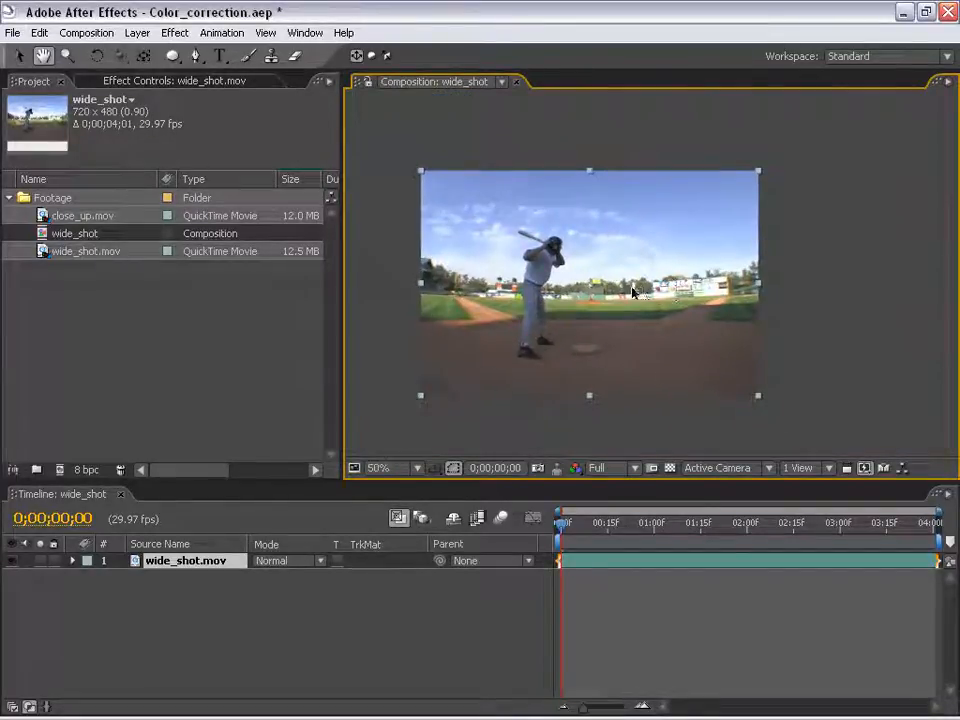
Step: Narrow the project area to enlarge the composition view and deselect the footage layer
drag(339, 253, 230, 252)
drag(568, 272, 494, 255)
click(758, 244)
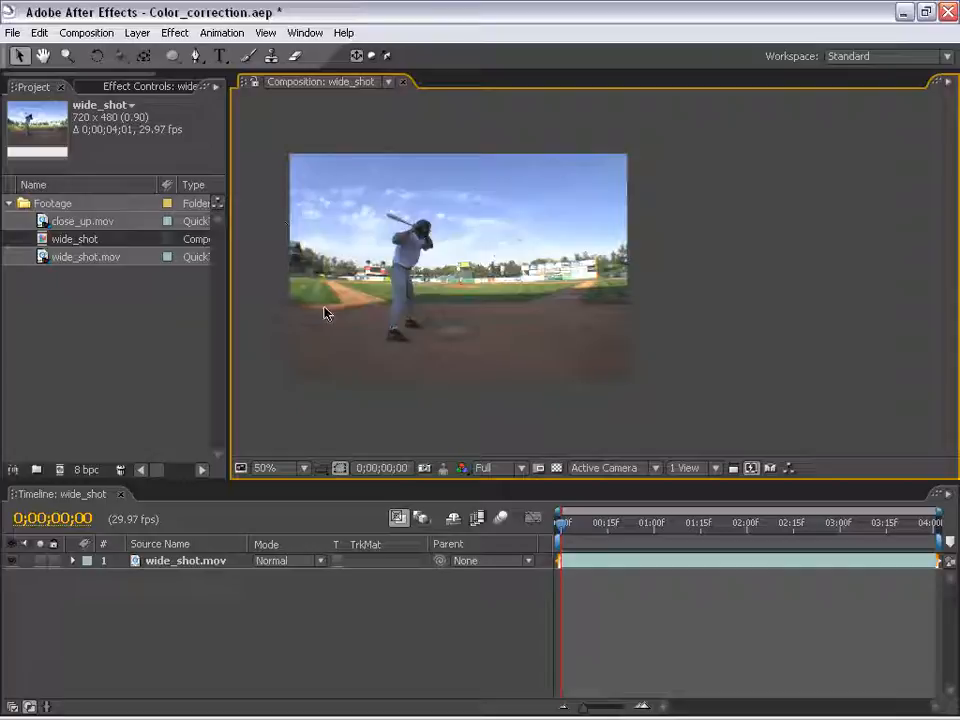
Step: Apply the Hue/Saturation effect to the wide_shot.mov layer and raise Master Saturation to 100
click(418, 157)
click(175, 32)
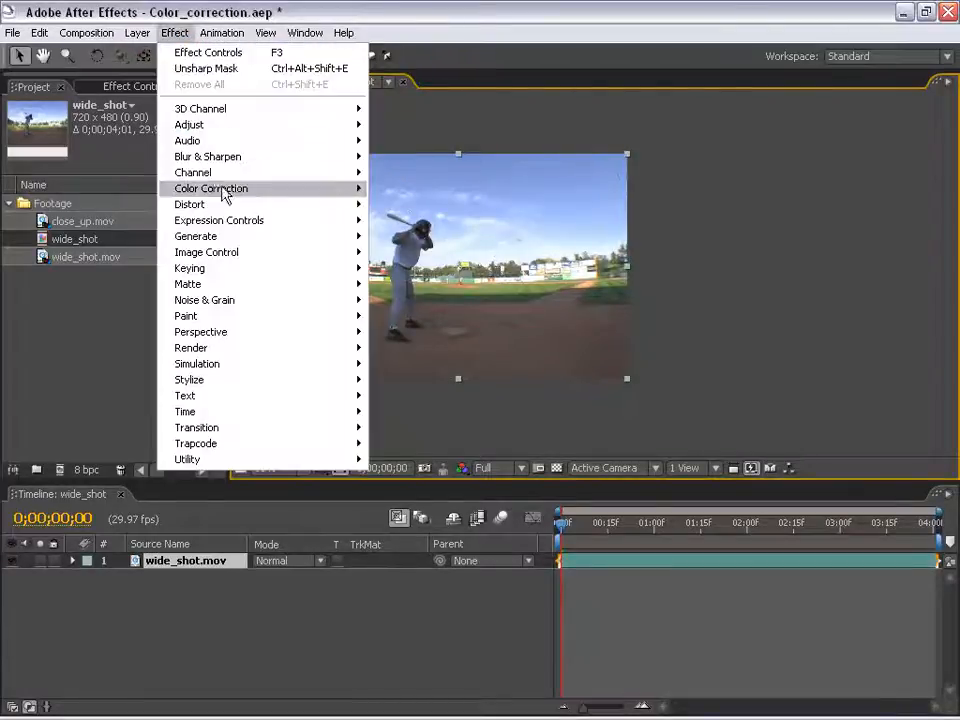
mouse_move(205, 189)
click(418, 459)
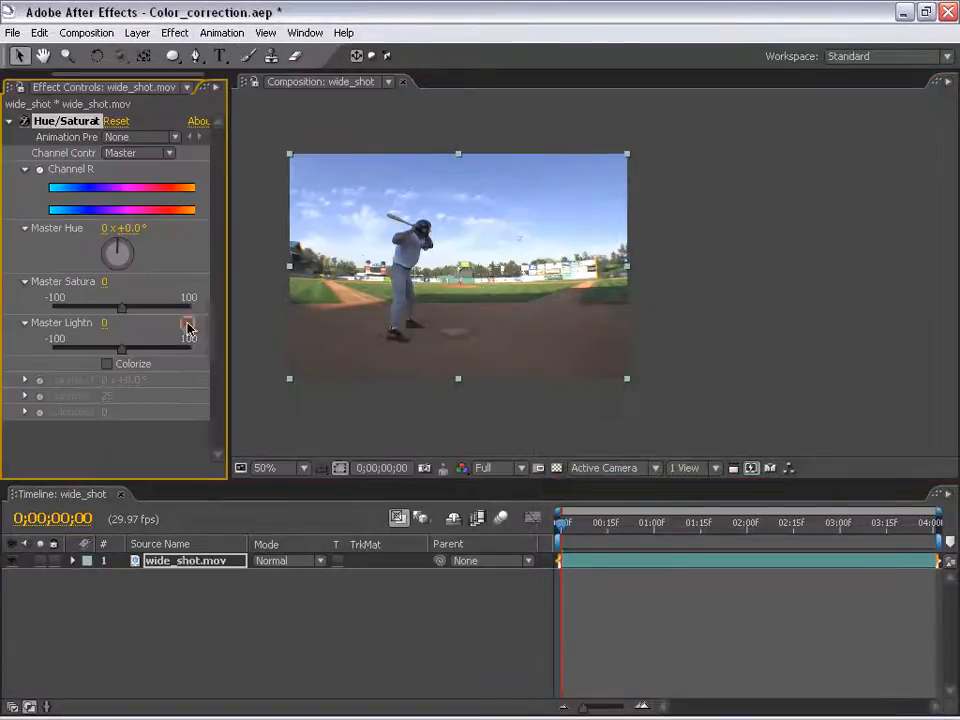
drag(122, 309, 211, 312)
Step: Examine the sky and the batter up close with the saturation boost applied
scroll(537, 241, up, 1)
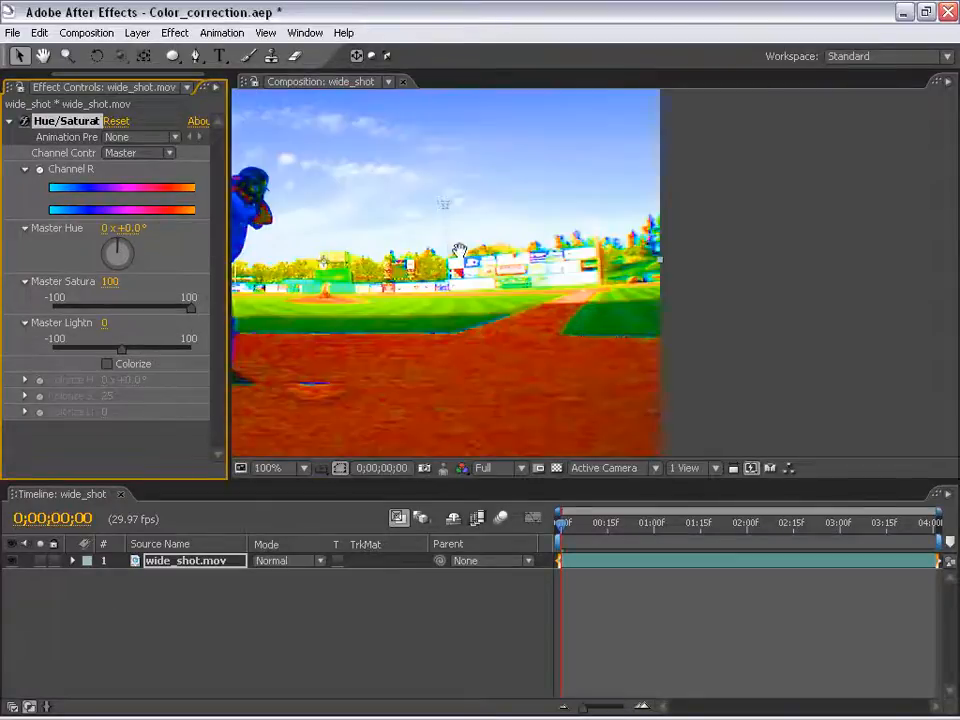
key(space)
drag(431, 195, 503, 348)
drag(334, 256, 444, 274)
scroll(390, 317, up, 1)
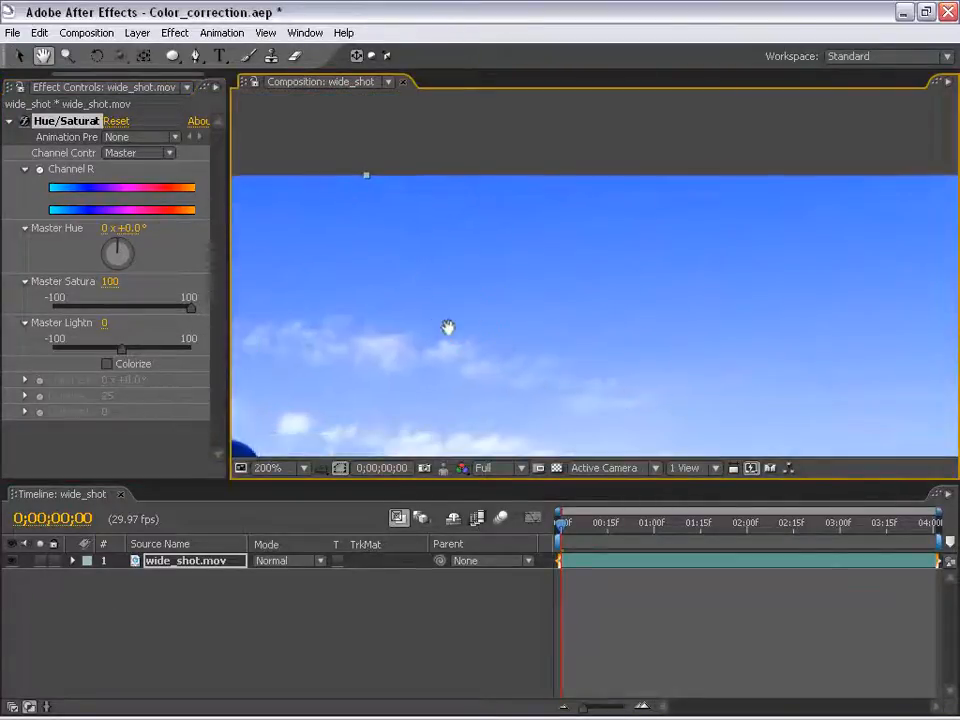
scroll(464, 328, down, 1)
drag(469, 372, 534, 257)
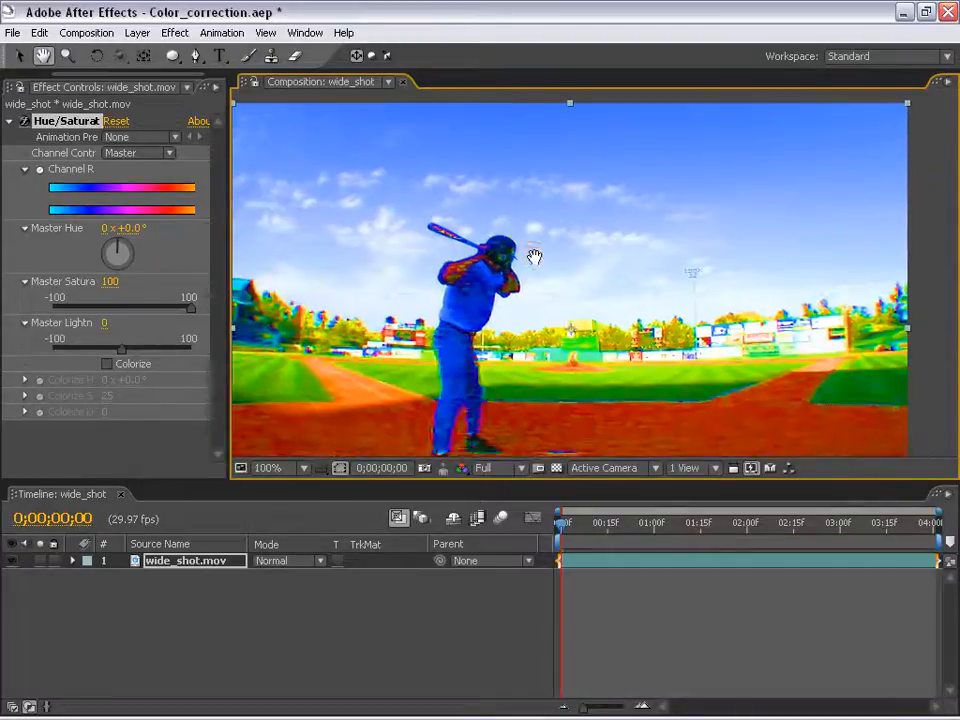
scroll(528, 277, down, 1)
Step: Delete the Hue/Saturation effect from wide_shot.mov and examine the original footage's sky up close
click(77, 125)
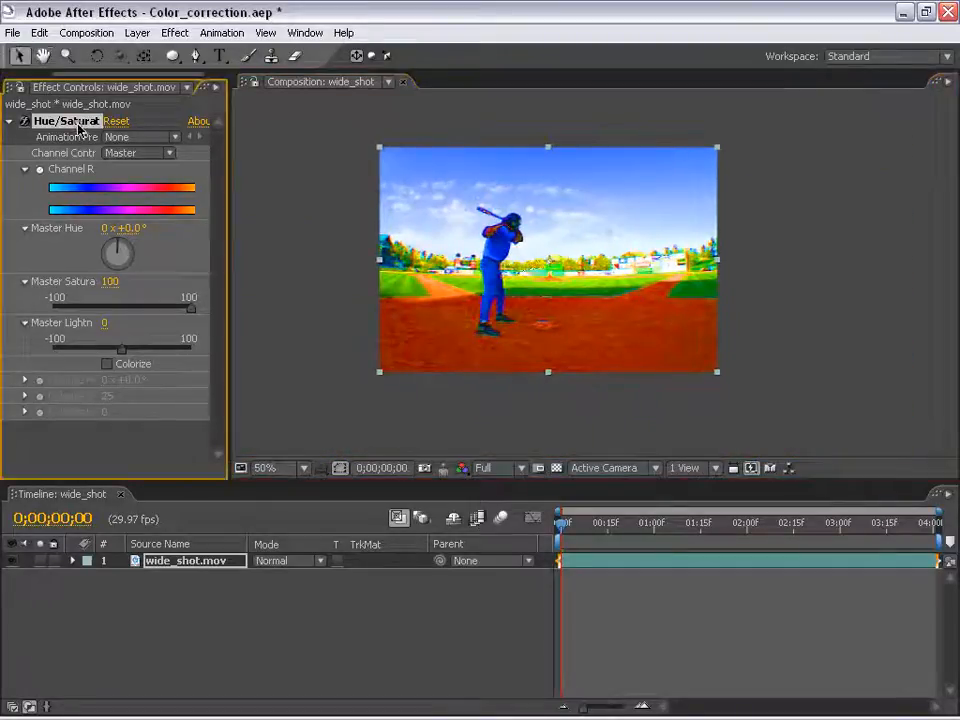
key(Delete)
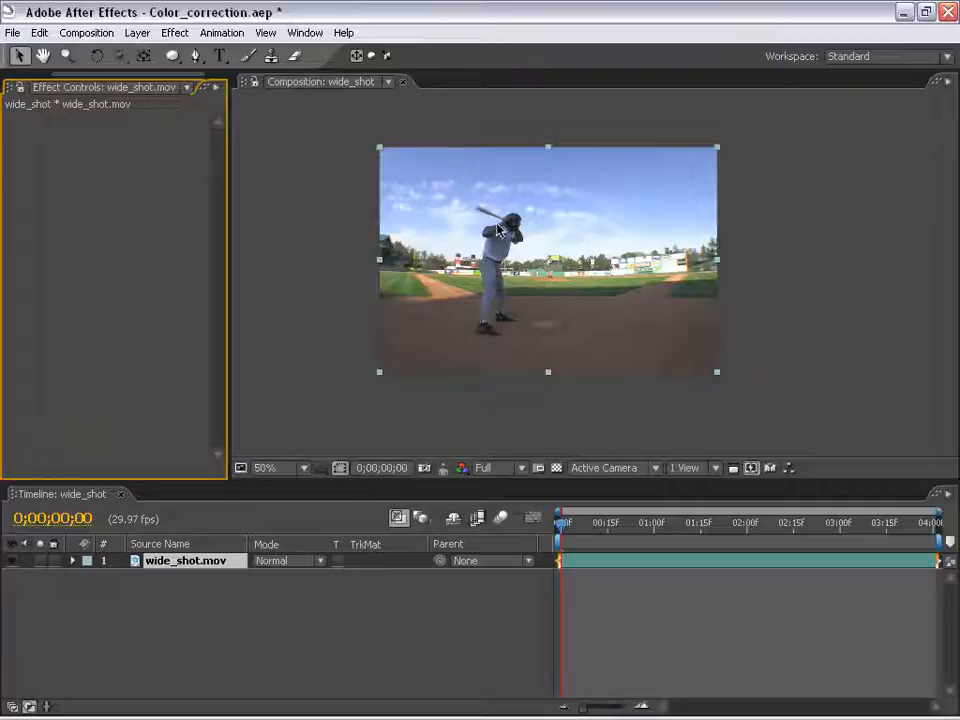
scroll(498, 230, up, 1)
key(space)
drag(489, 174, 536, 283)
drag(446, 316, 458, 295)
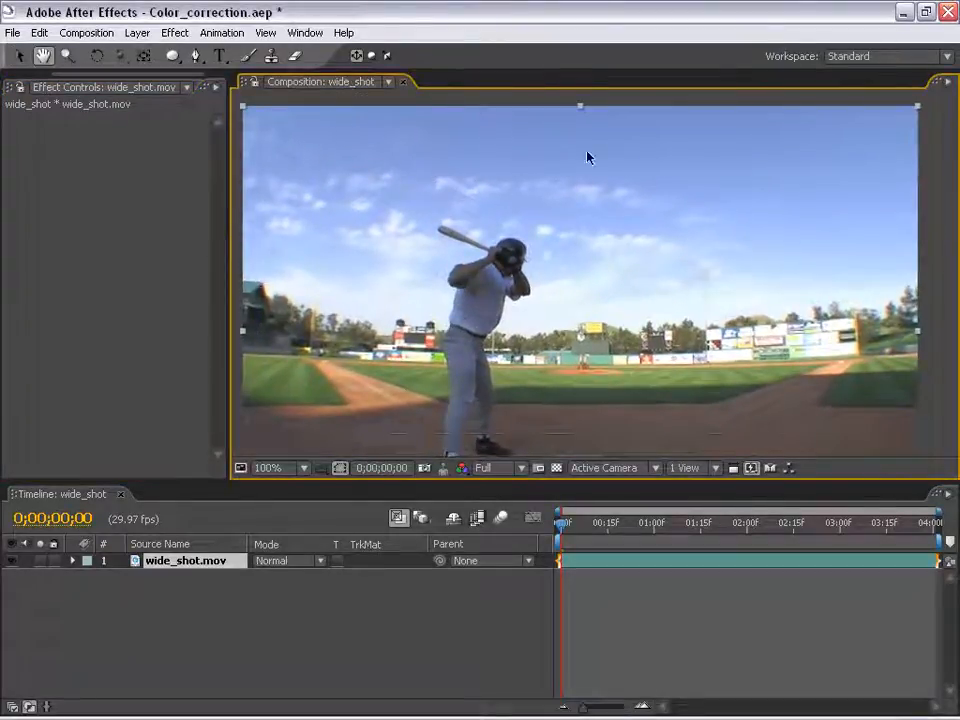
scroll(465, 318, down, 1)
drag(622, 268, 461, 225)
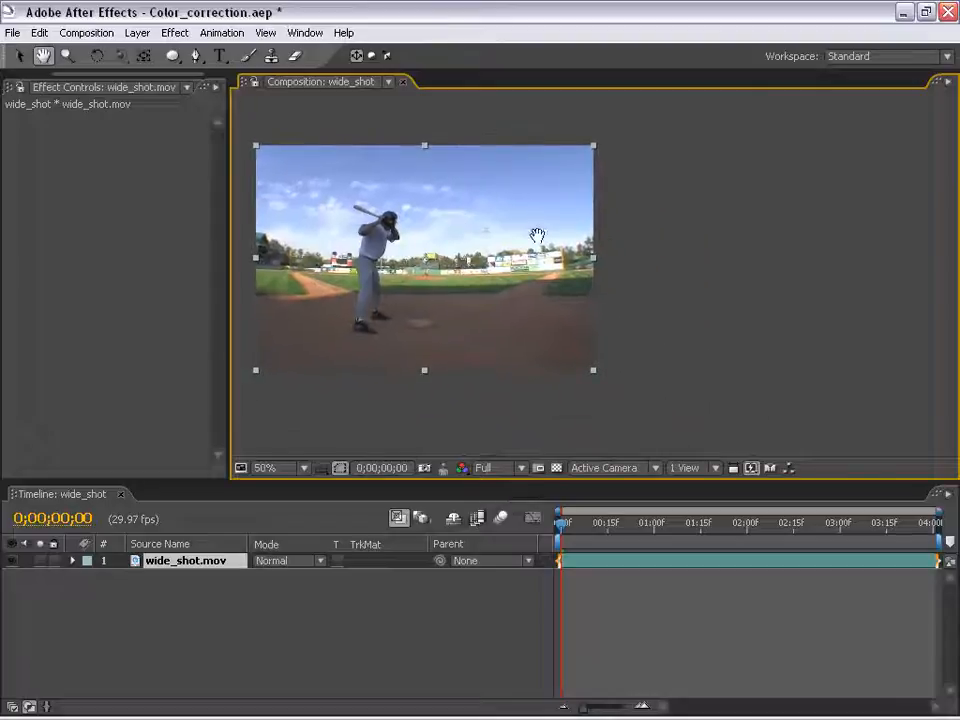
drag(396, 243, 489, 244)
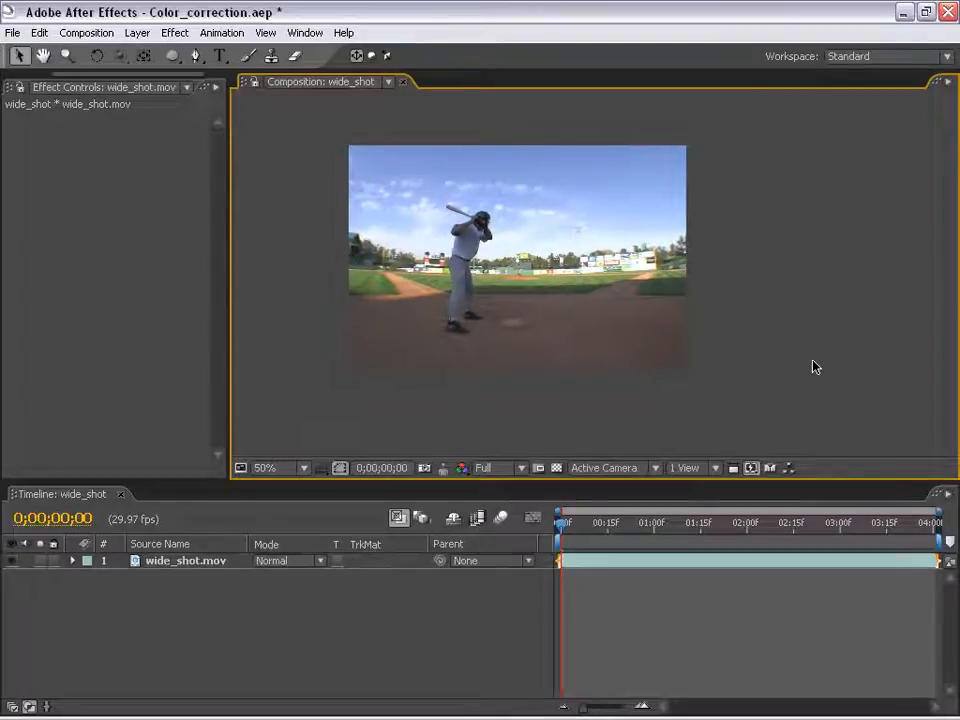
Step: Create a 720 x 480 pixel medium royal blue solid above the wide_shot.mov layer
click(137, 33)
mouse_move(142, 56)
click(403, 70)
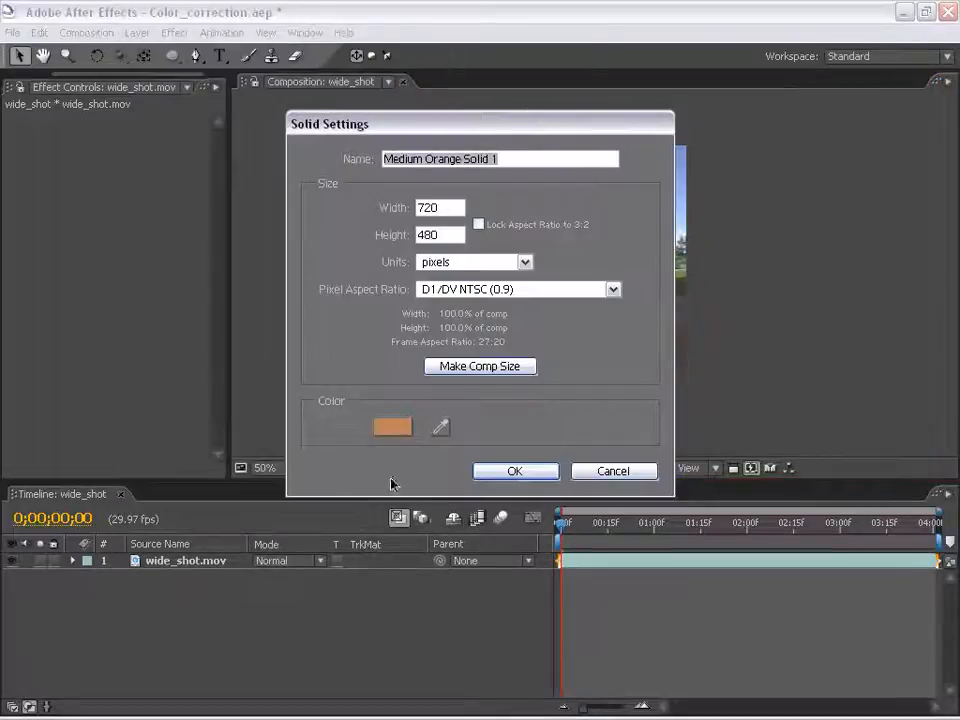
click(390, 428)
drag(875, 221, 531, 254)
drag(478, 416, 480, 402)
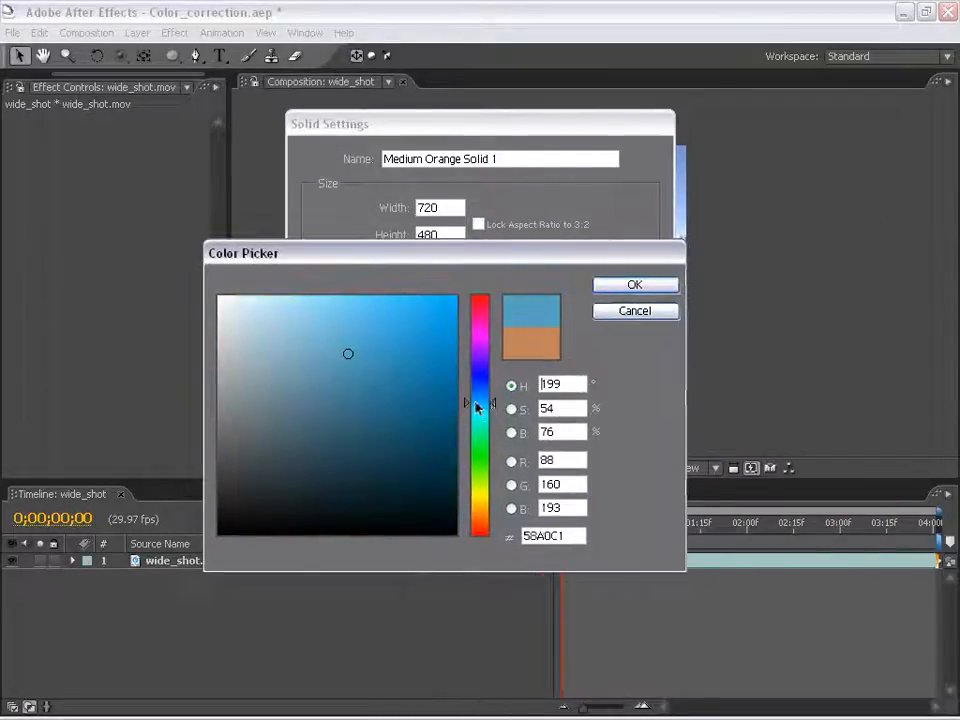
click(396, 333)
click(634, 285)
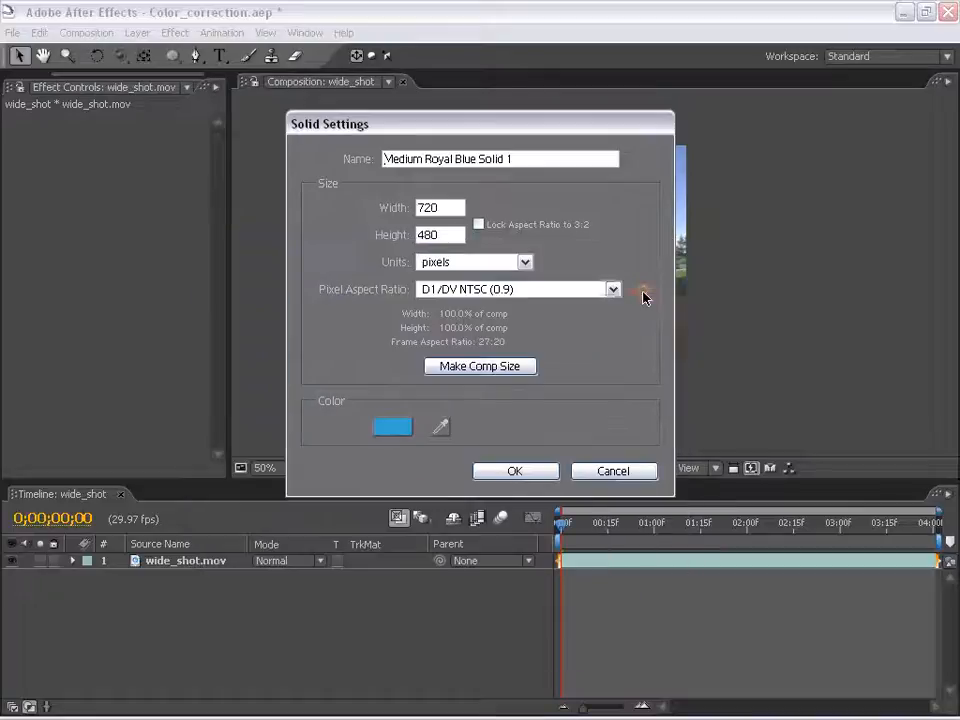
click(546, 470)
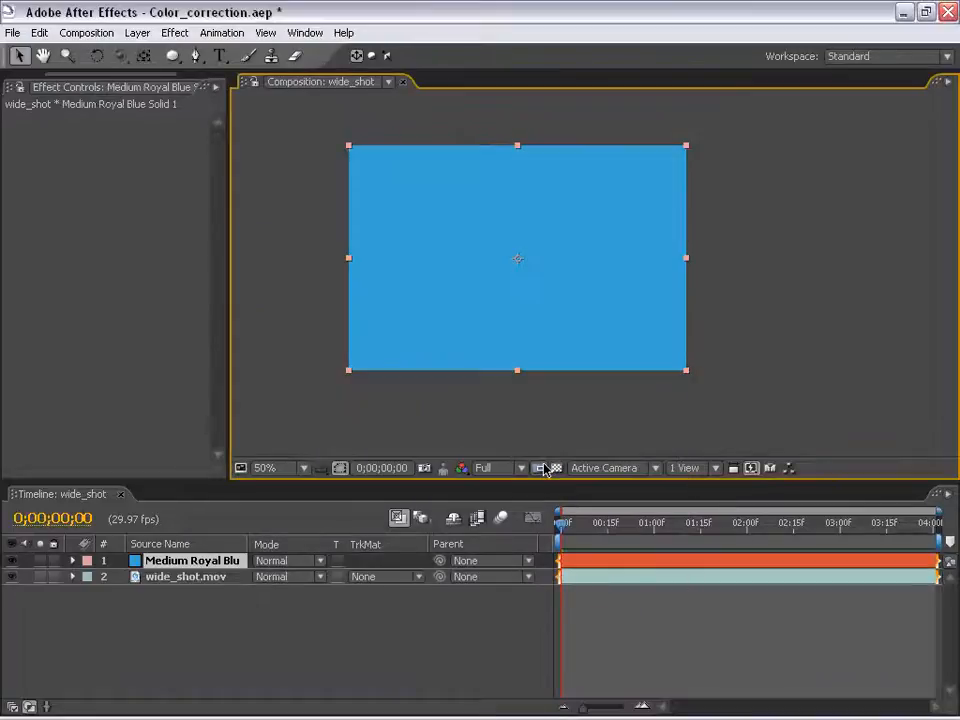
Step: Adjust the width of the project area and select wide_shot.mov among the project's footage
drag(232, 115, 318, 115)
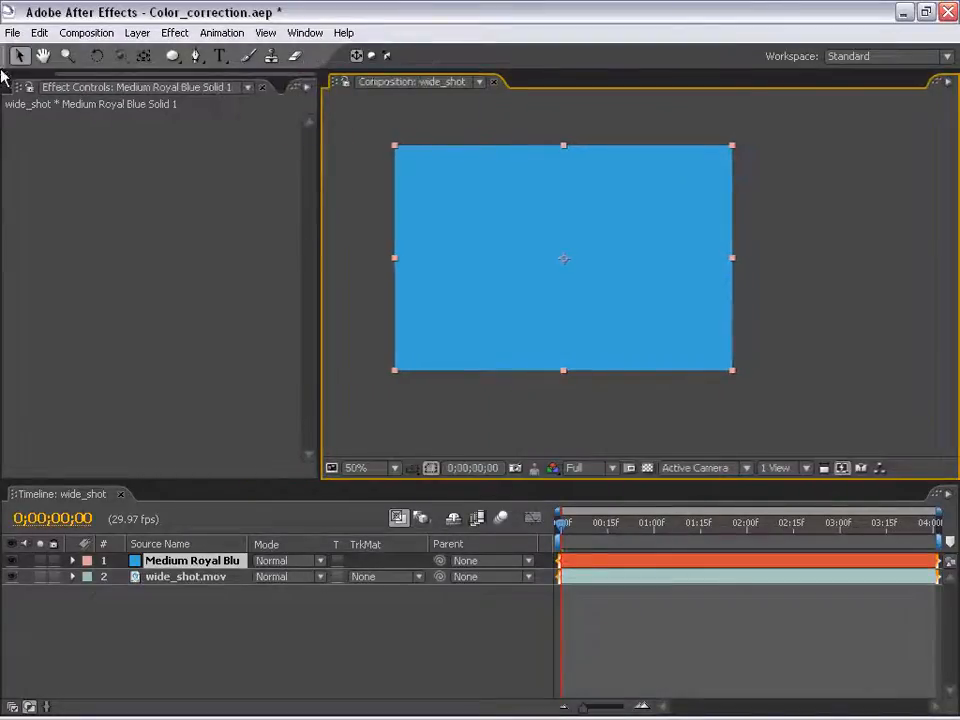
click(9, 86)
click(79, 258)
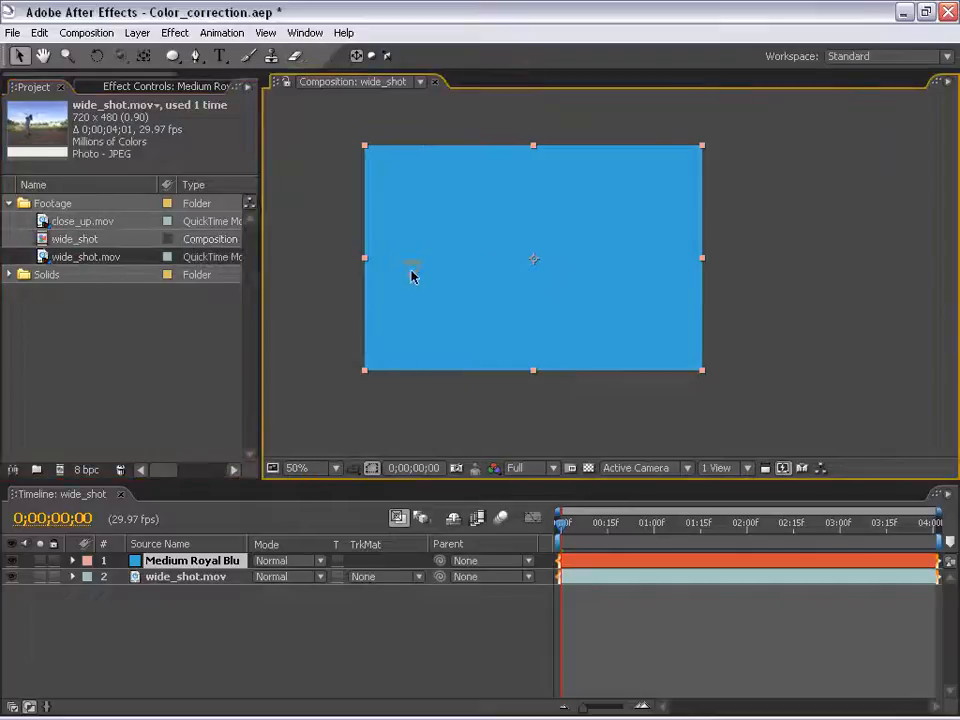
Step: Draw a wide rectangular mask on the blue solid so it covers only the upper part of the sky
click(173, 58)
click(275, 56)
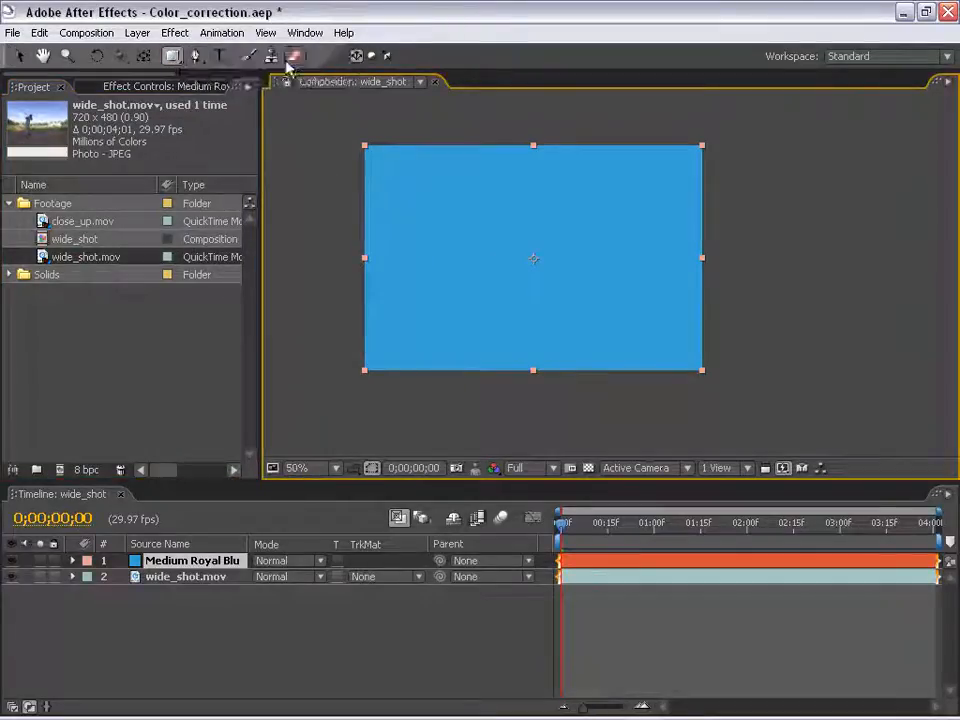
key(comma)
drag(536, 319, 516, 342)
drag(348, 148, 742, 275)
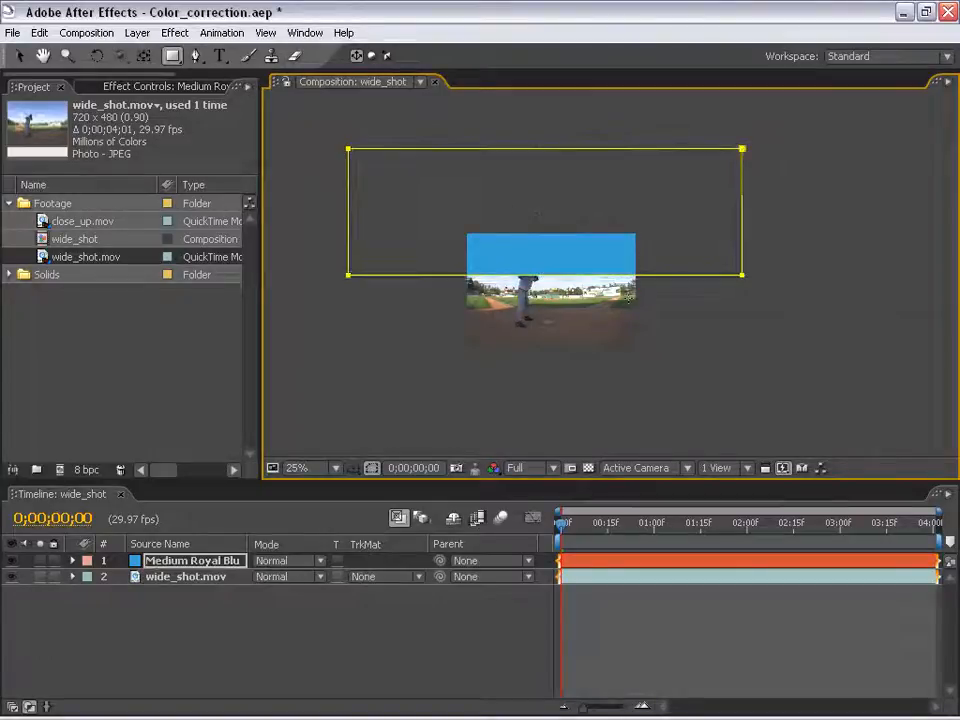
key(v)
key(period)
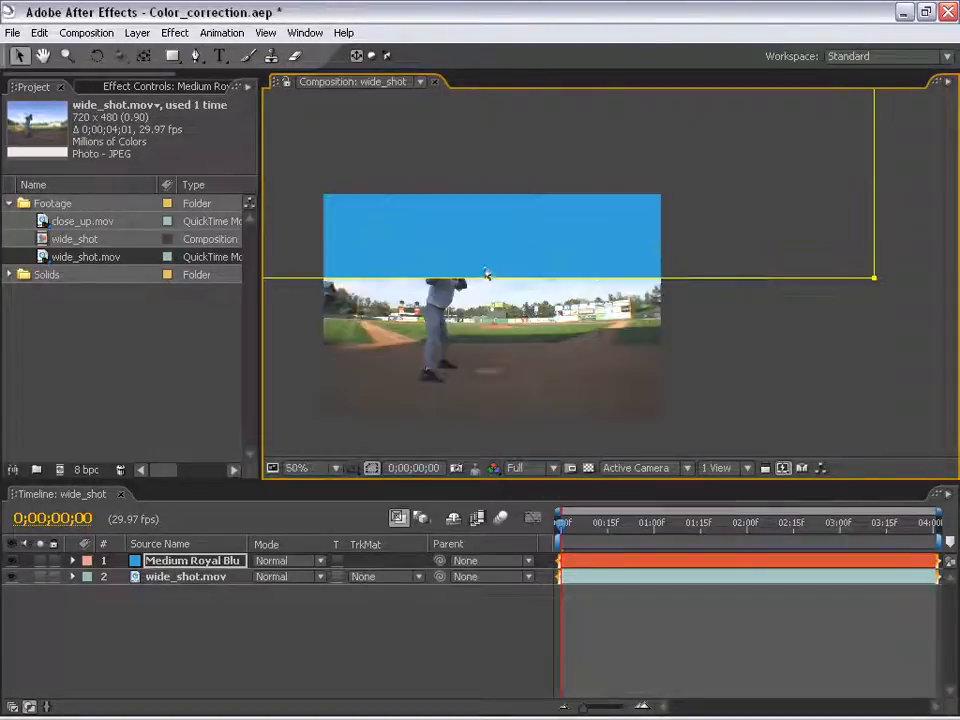
Step: Set the blue solid's mask feather to 242 pixels and move the solid slightly upward
key(f)
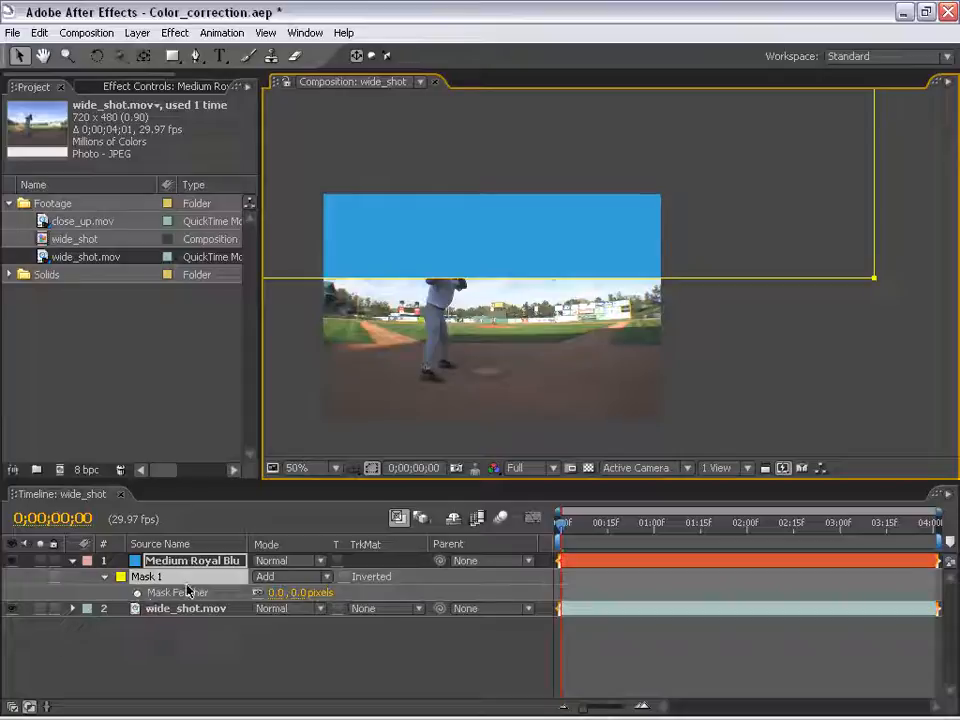
key(F2)
scroll(617, 313, down, 2)
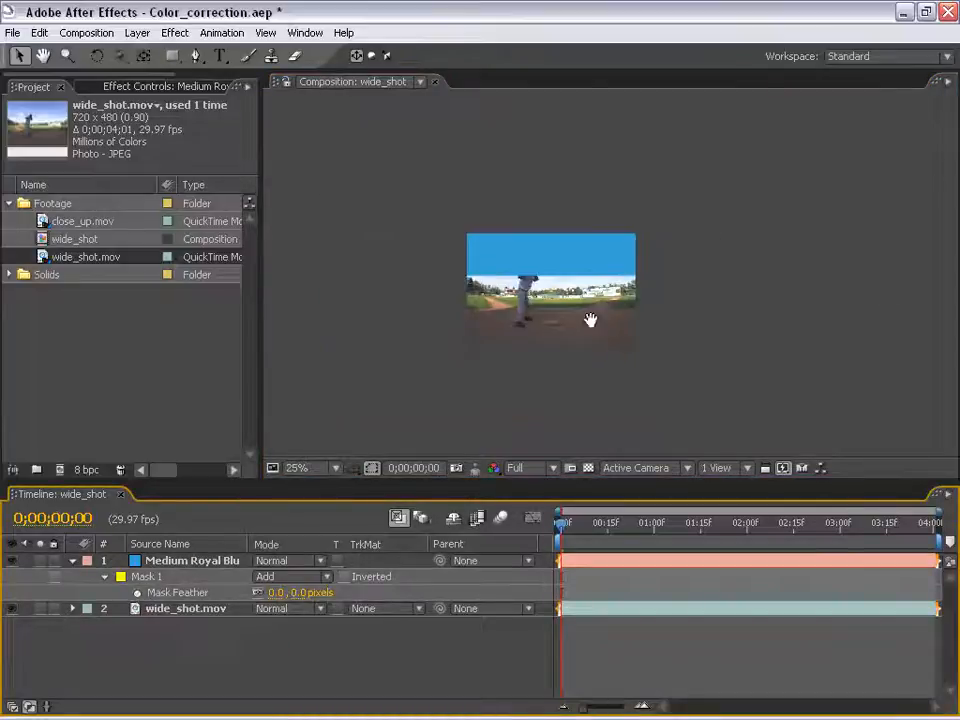
click(174, 563)
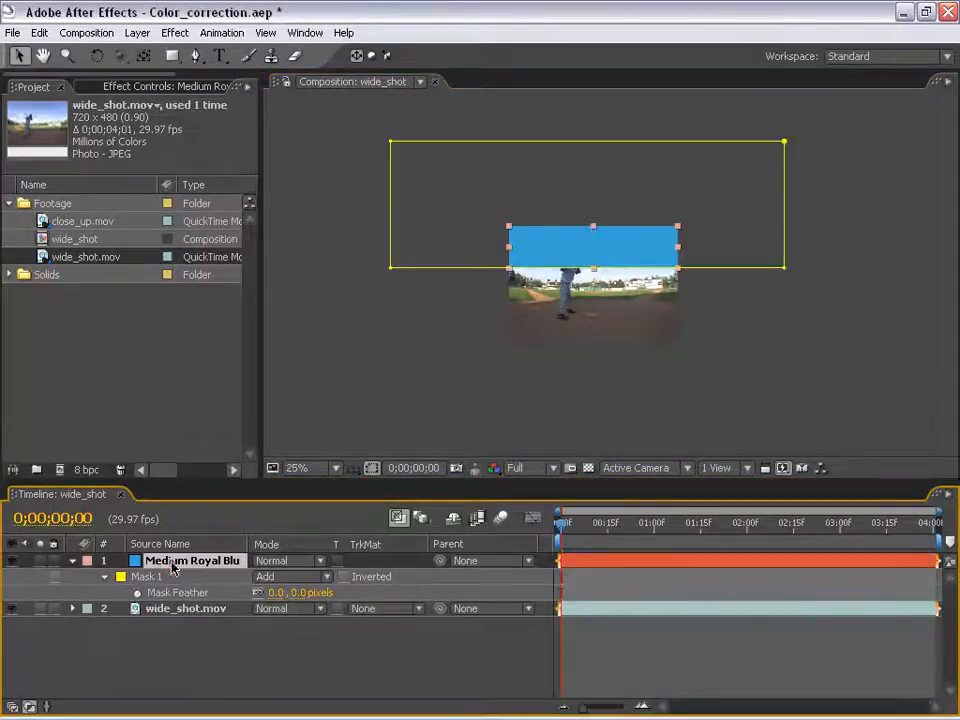
drag(275, 592, 490, 565)
scroll(641, 349, up, 2)
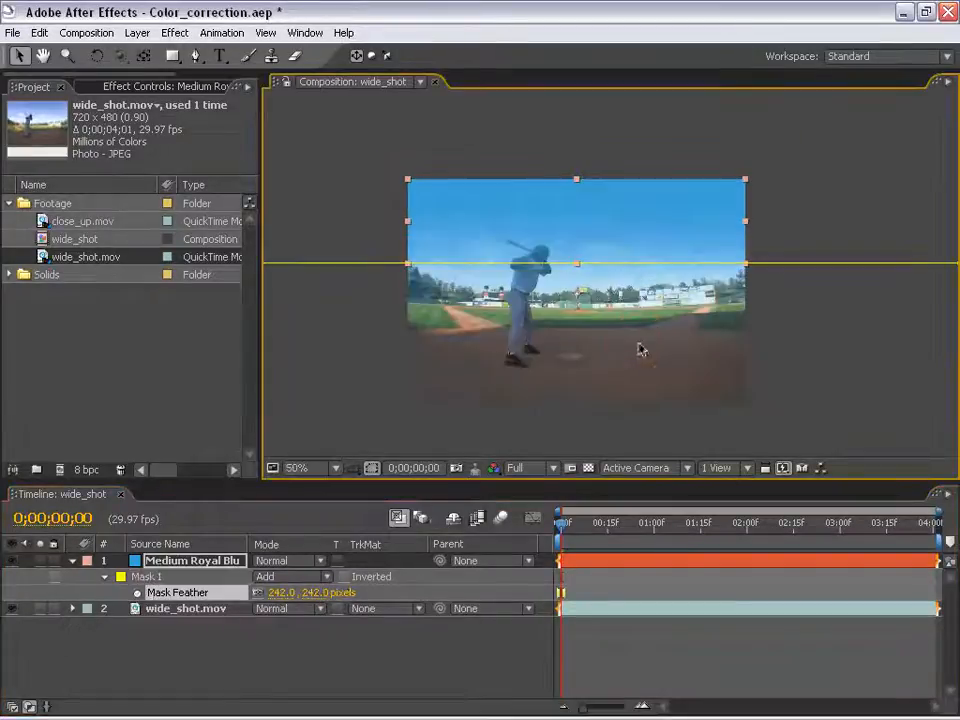
drag(611, 214, 613, 193)
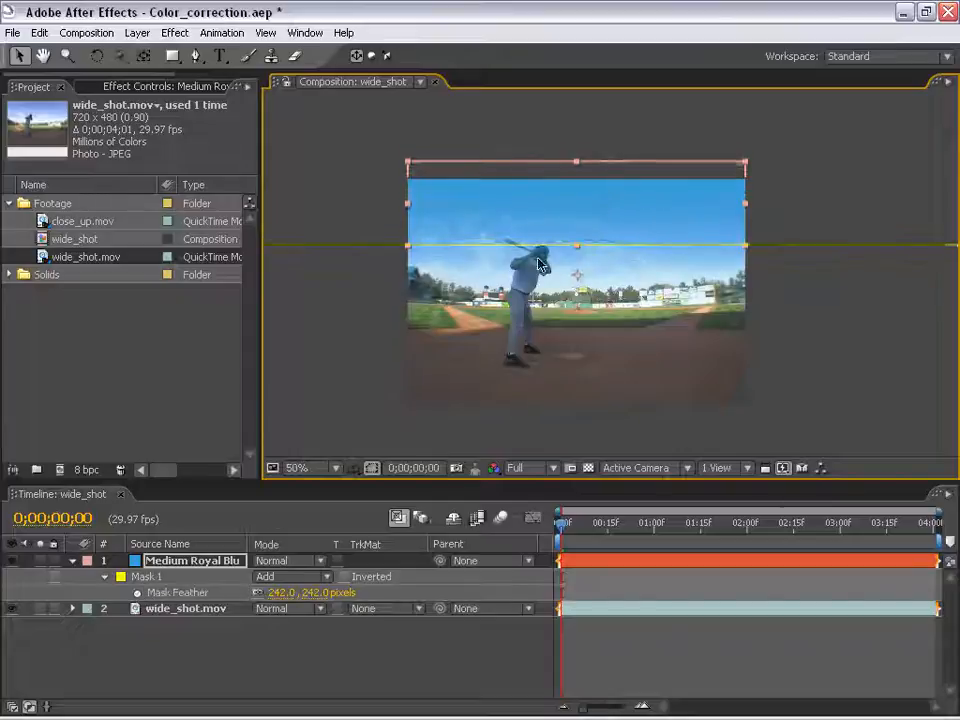
Step: Set the blue solid's blending mode to Color Burn and inspect the sky up close
click(268, 560)
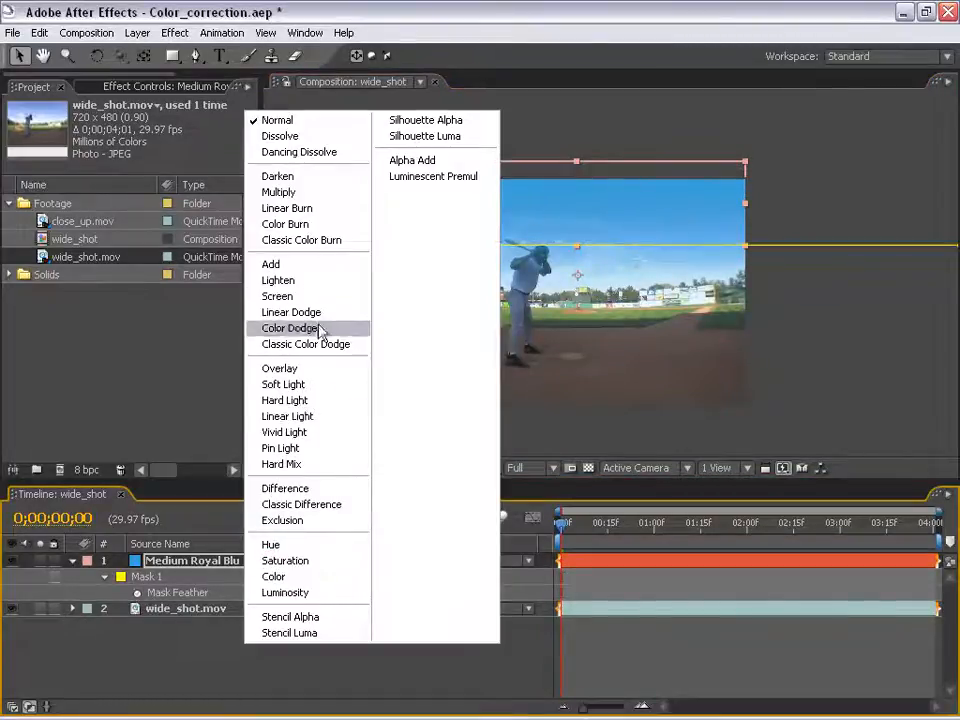
click(337, 224)
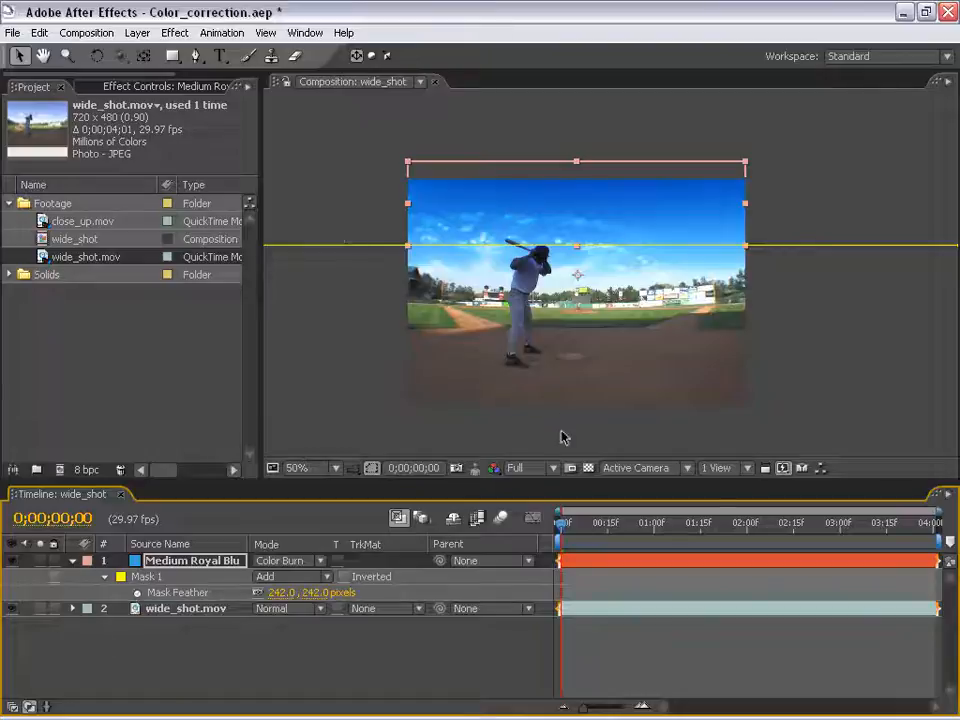
key(period)
key(h)
drag(489, 271, 512, 332)
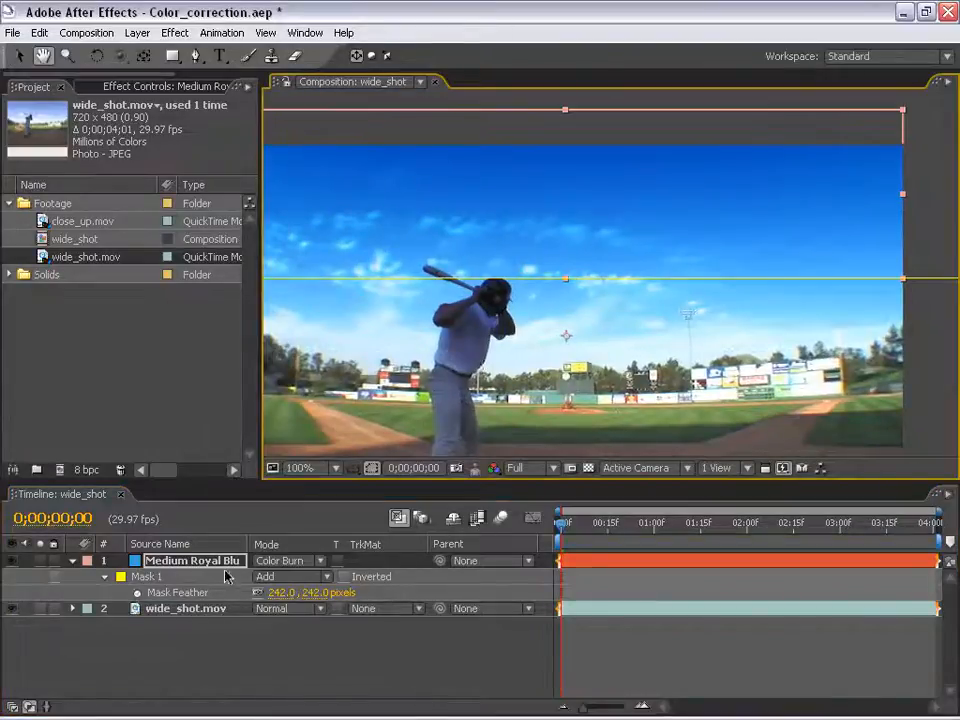
Step: Change the blue solid's blending mode to Classic Color Burn and deselect the layer
key(shift+equal)
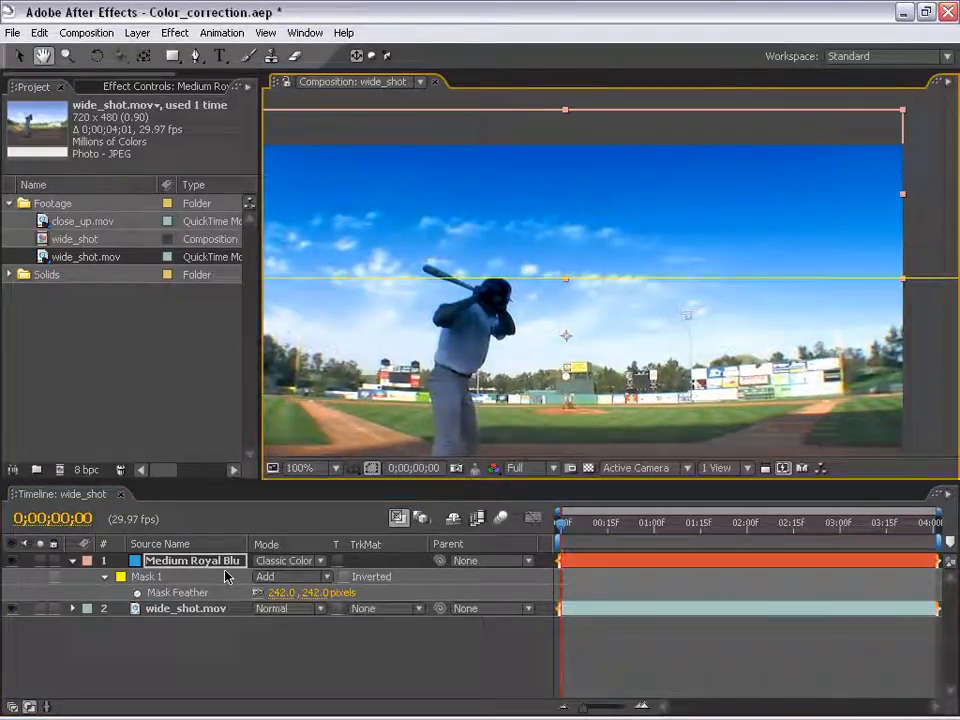
click(662, 594)
key(comma)
key(h)
drag(590, 372, 545, 301)
Step: Scrub to 0;00;01;11 and toggle the blue solid's visibility to compare the sky before and after
click(626, 537)
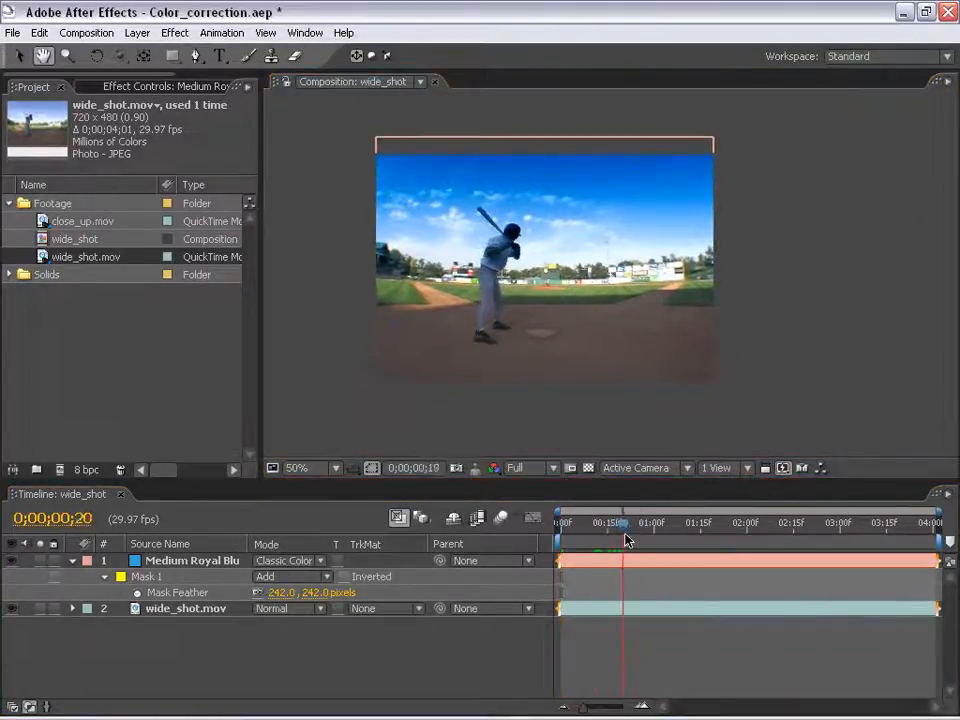
drag(626, 537, 688, 538)
key(v)
click(13, 561)
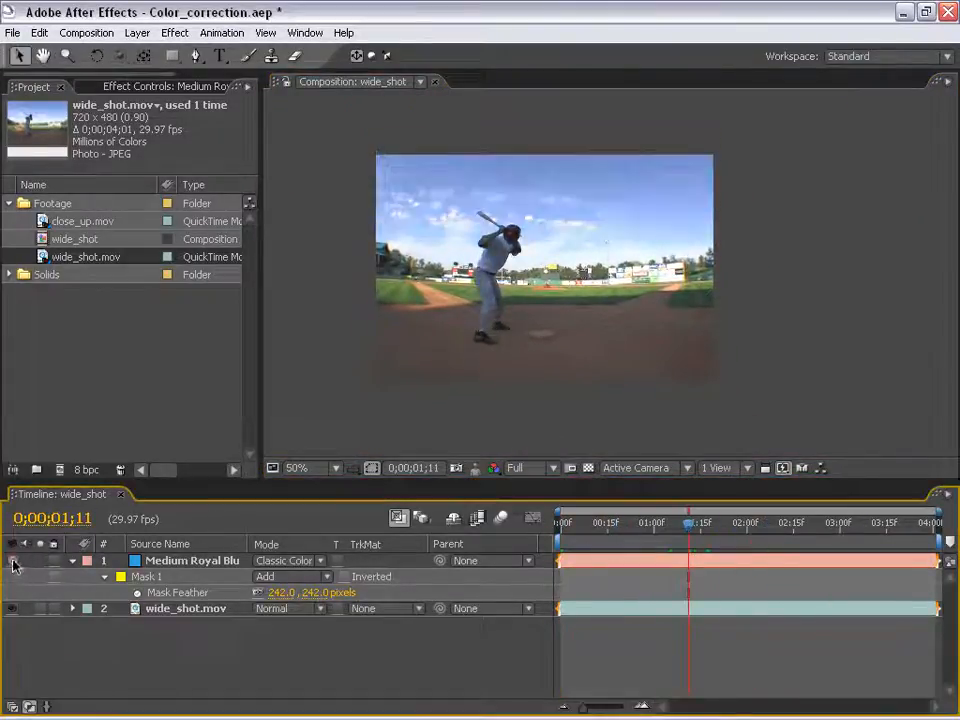
click(13, 561)
click(13, 566)
click(12, 566)
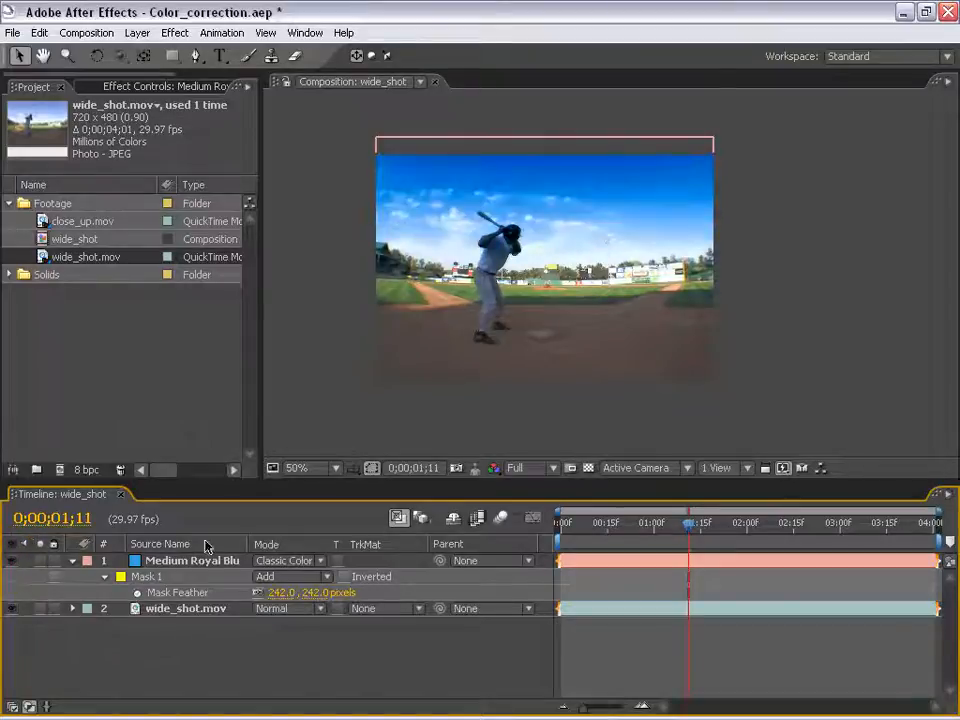
Step: Change the blue solid's color to the slightly lighter blue 43B4DE in its solid settings
click(189, 561)
scroll(443, 192, up, 2)
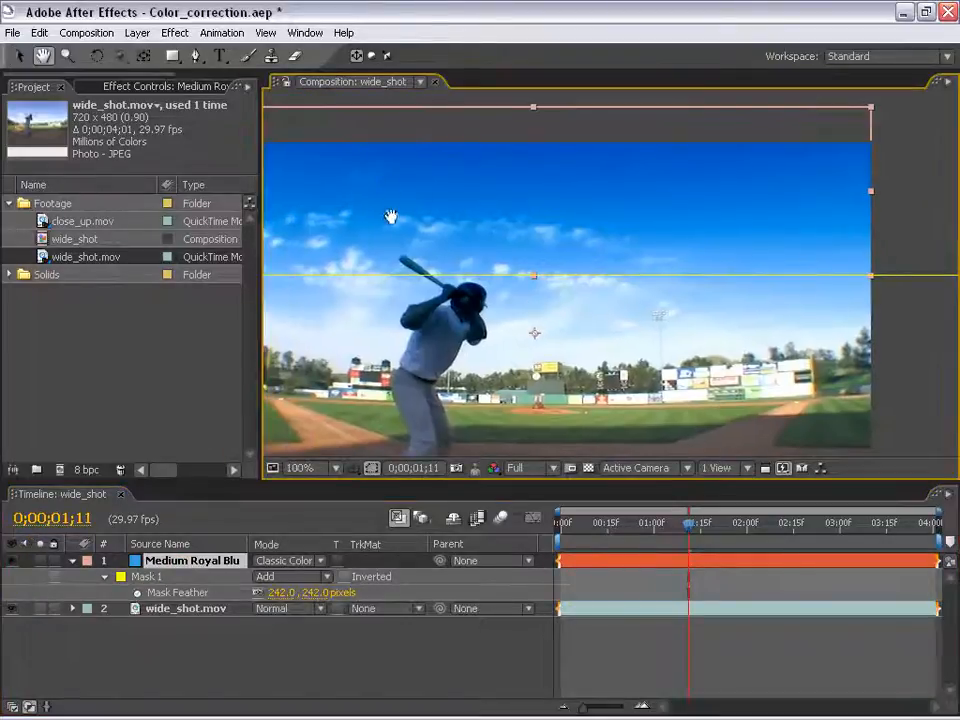
click(137, 32)
click(150, 70)
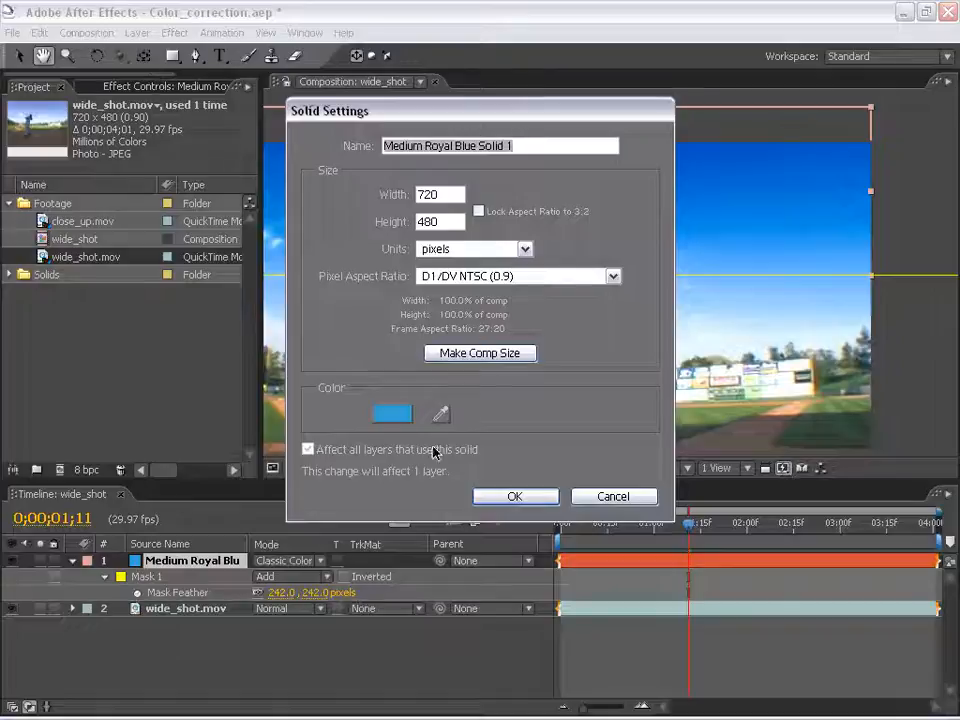
click(390, 412)
click(493, 406)
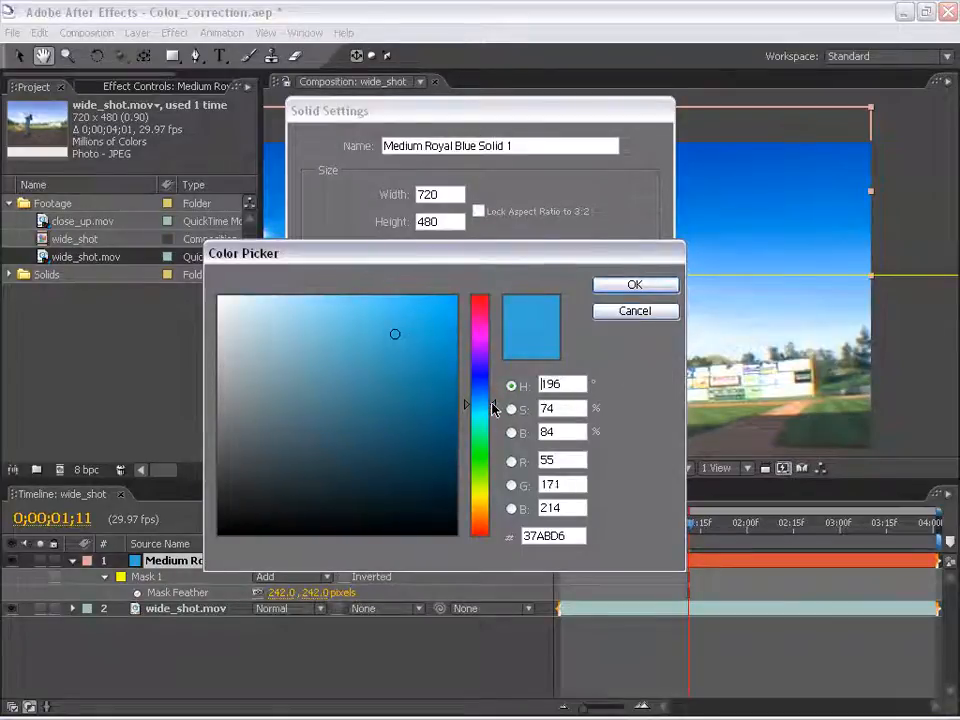
click(388, 327)
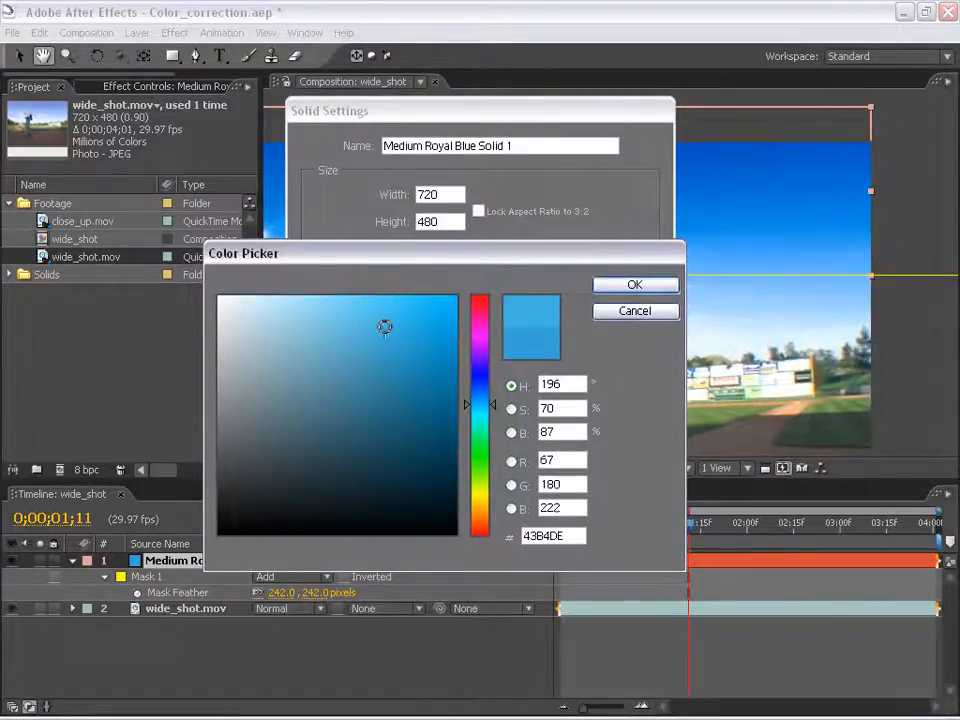
click(636, 284)
click(516, 495)
Step: Deselect the blue solid and examine the recolored sky and the dirt area both up close and in full frame
key(comma)
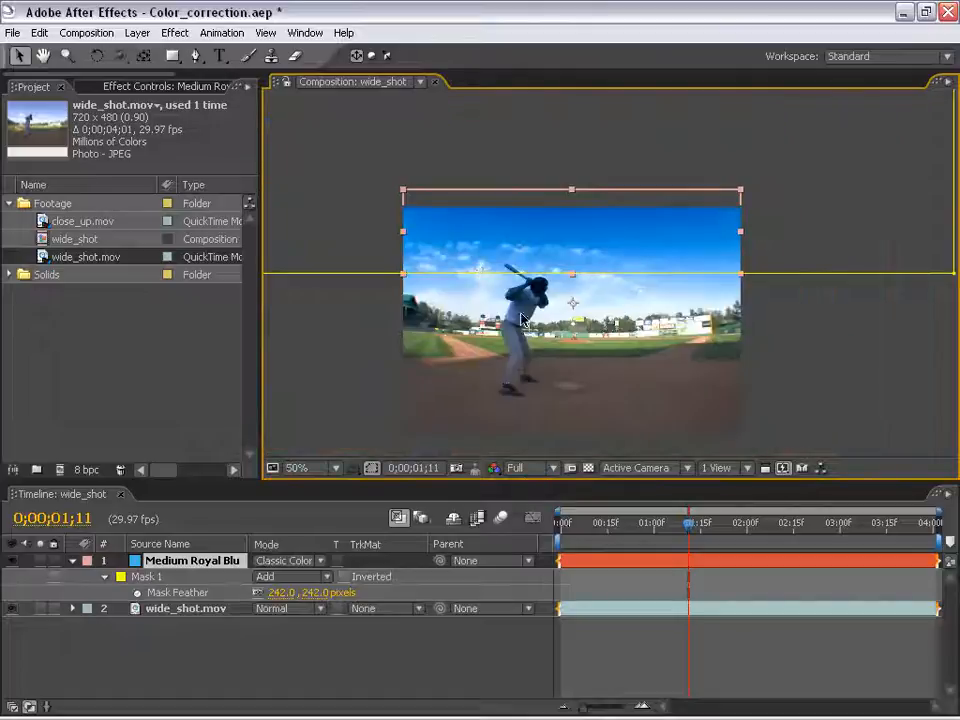
drag(592, 338, 534, 259)
click(716, 365)
drag(484, 236, 542, 287)
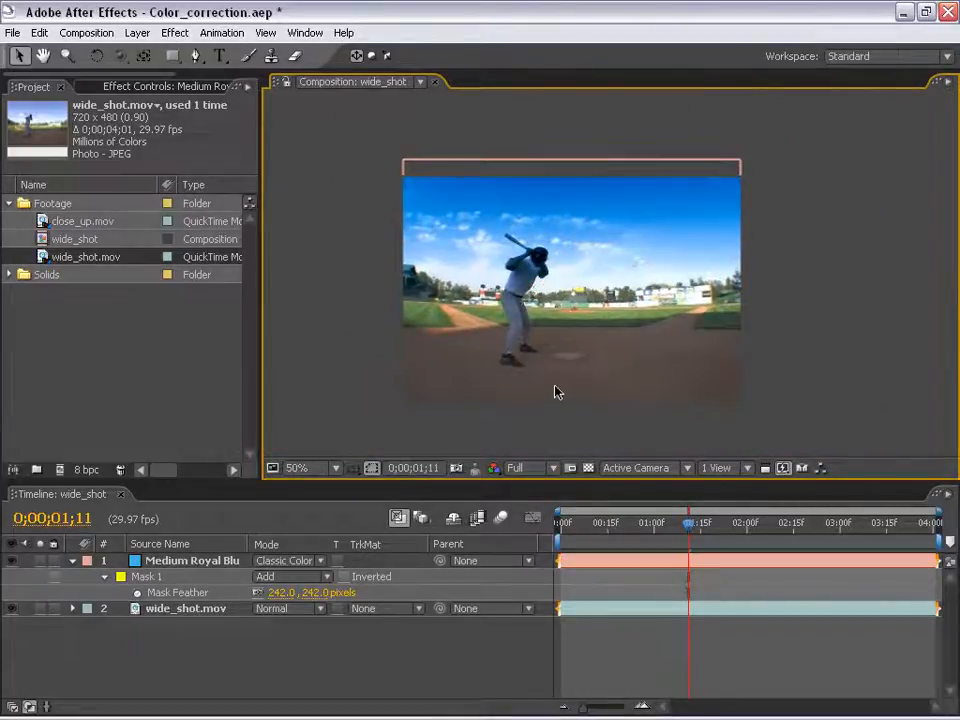
key(period)
drag(530, 394, 574, 274)
key(comma)
drag(654, 378, 565, 403)
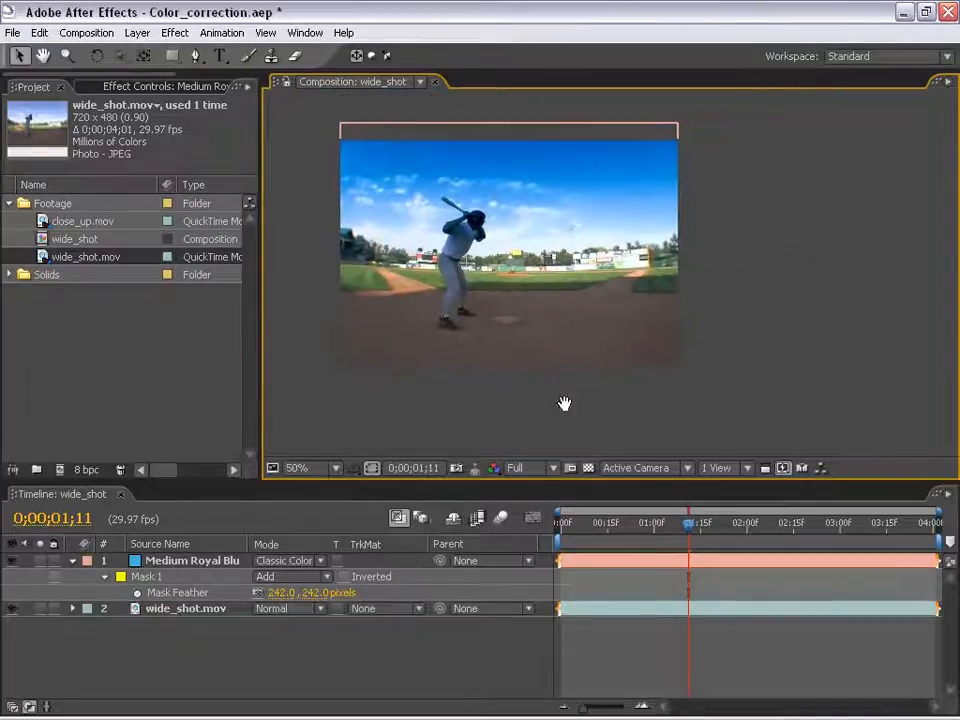
Step: Collapse the blue solid's properties and rename its layer Sky
click(71, 565)
click(175, 560)
key(Return)
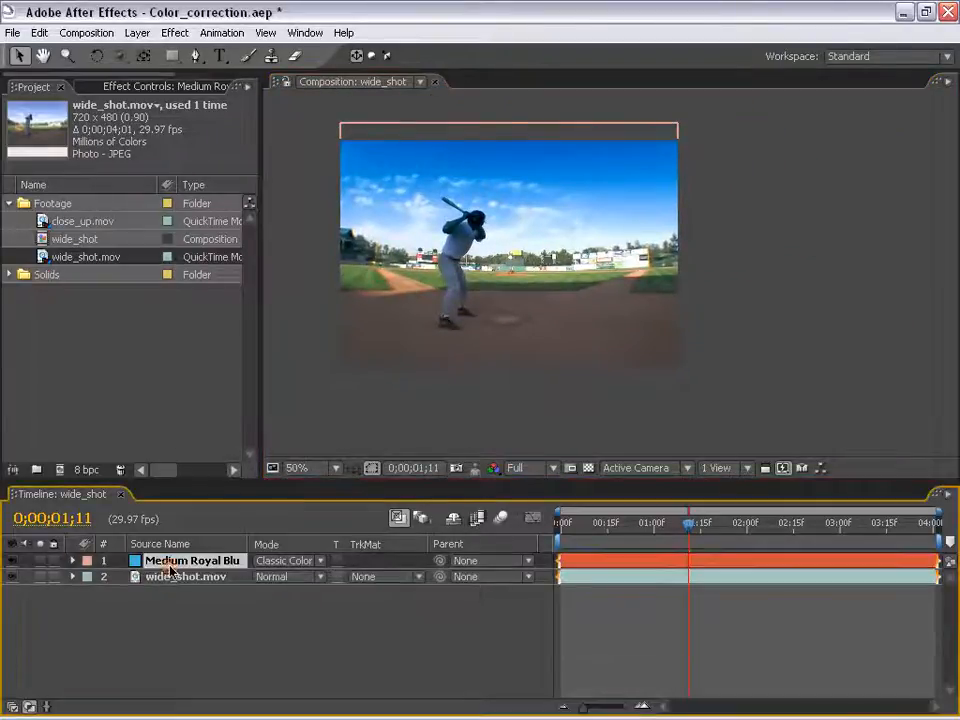
text(Sky)
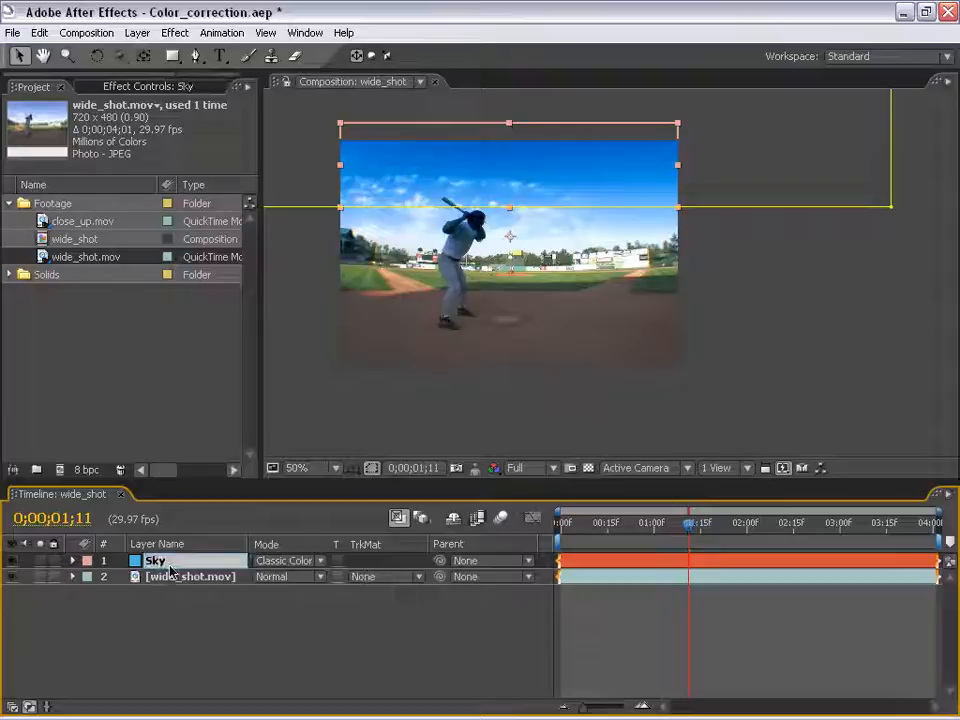
Step: Rename the wide_shot.mov layer Background and deselect it
click(182, 578)
click(182, 578)
key(Return)
text(B)
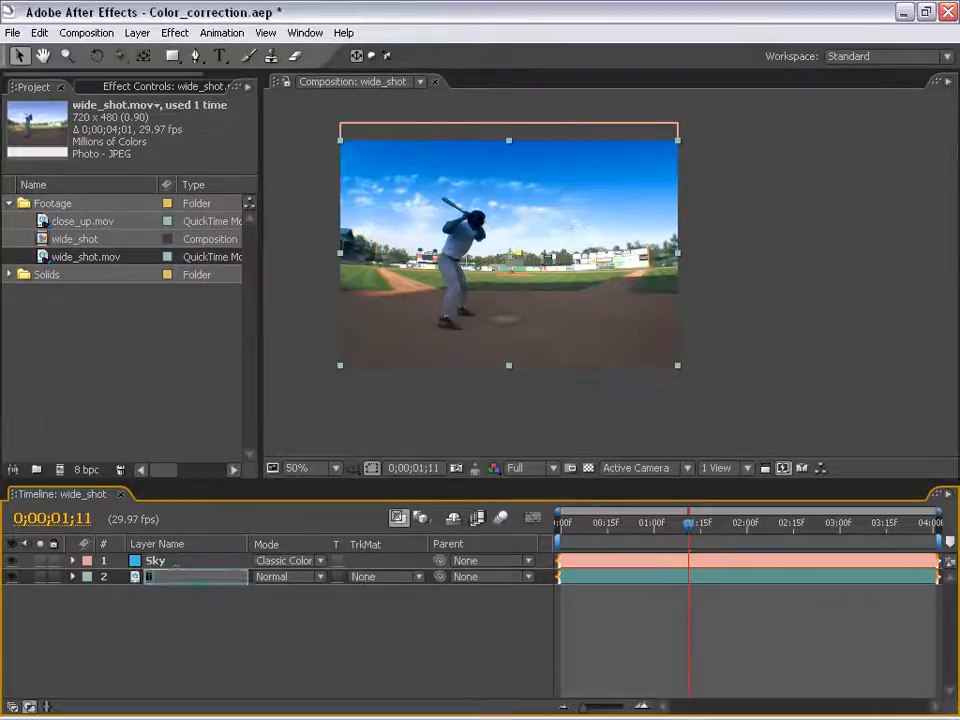
text(ackgrou)
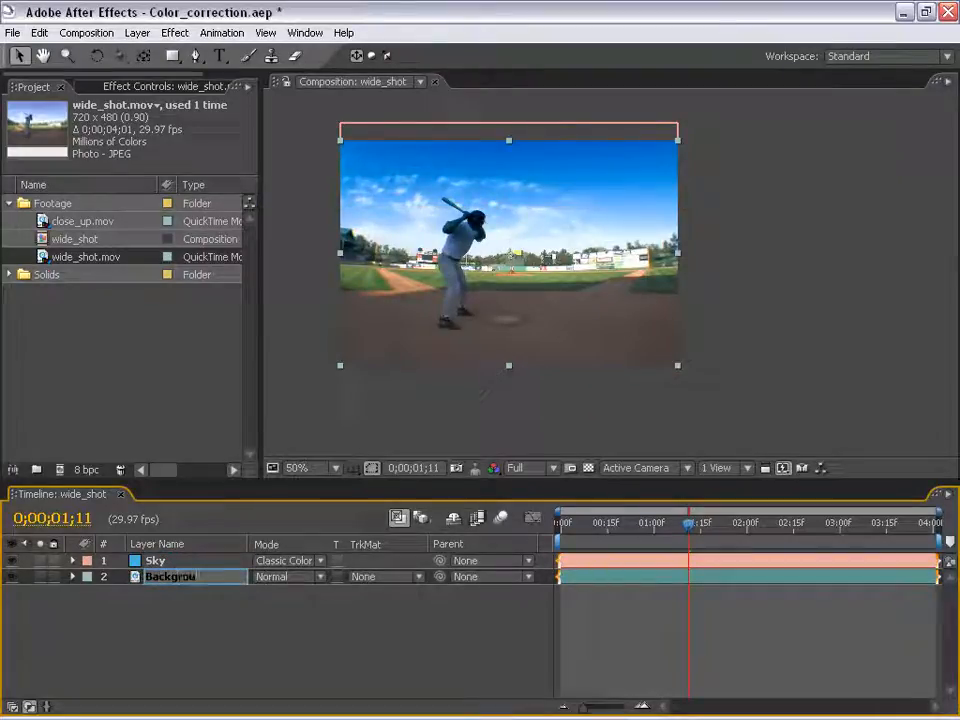
text(nd)
click(159, 698)
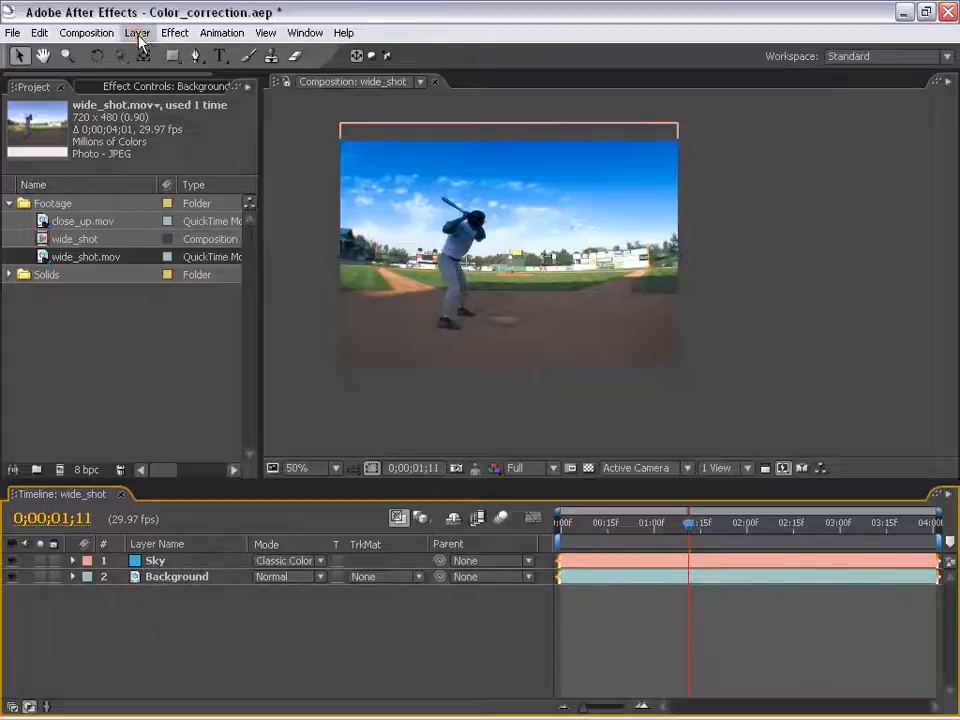
Step: Create a new 720 x 480 solid layer in the brown color 814C30
click(138, 33)
mouse_move(130, 51)
click(447, 70)
click(378, 430)
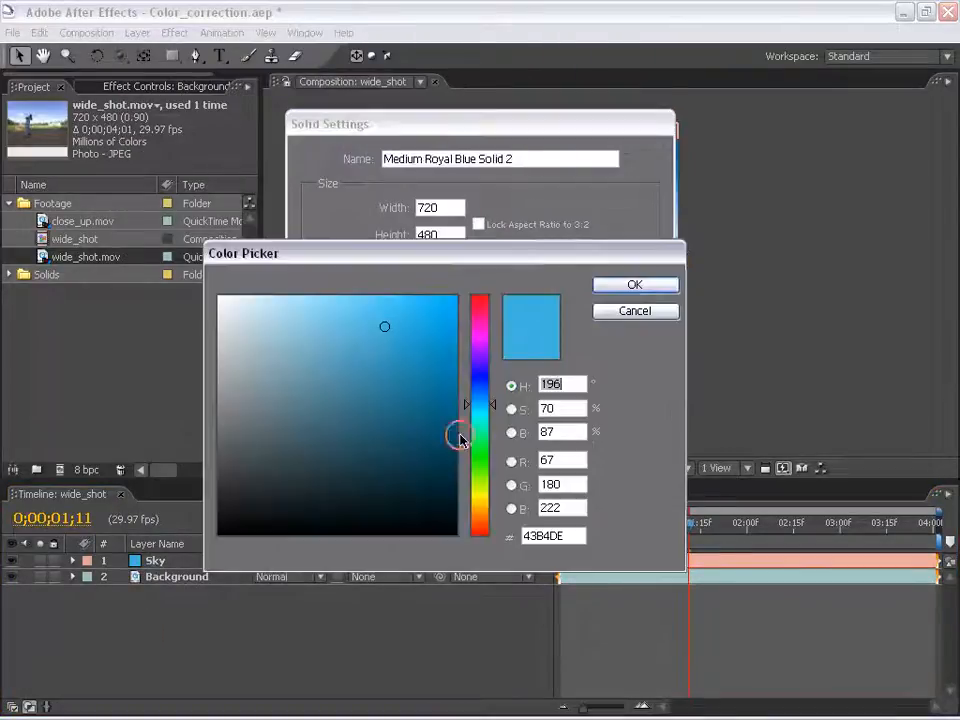
click(479, 513)
click(332, 422)
drag(332, 422, 344, 419)
drag(494, 518, 496, 521)
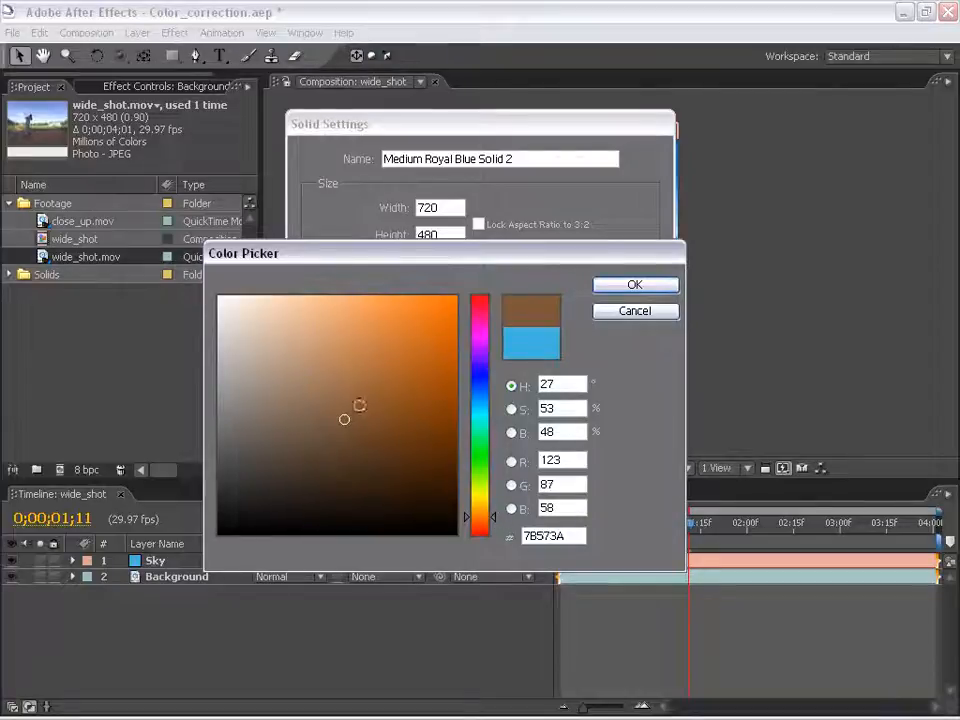
click(369, 413)
click(494, 523)
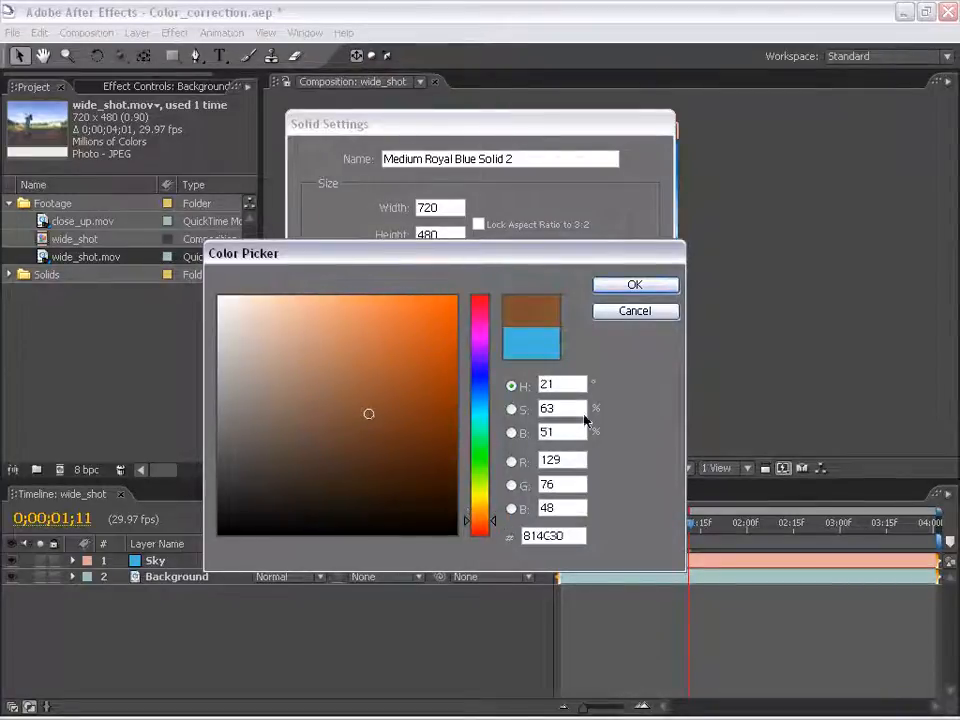
click(634, 288)
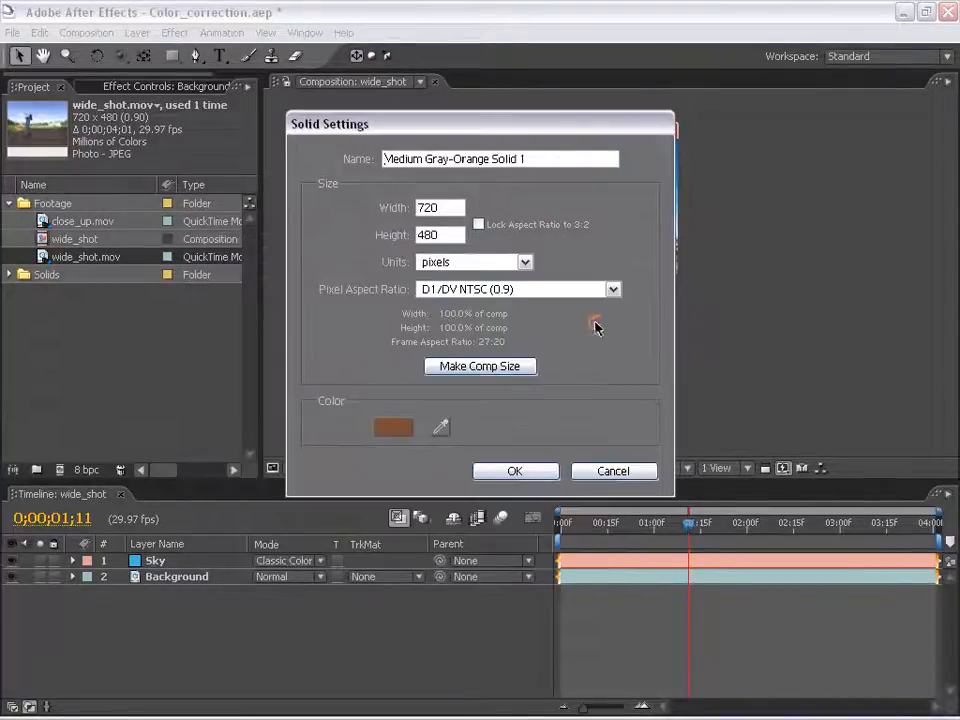
click(510, 474)
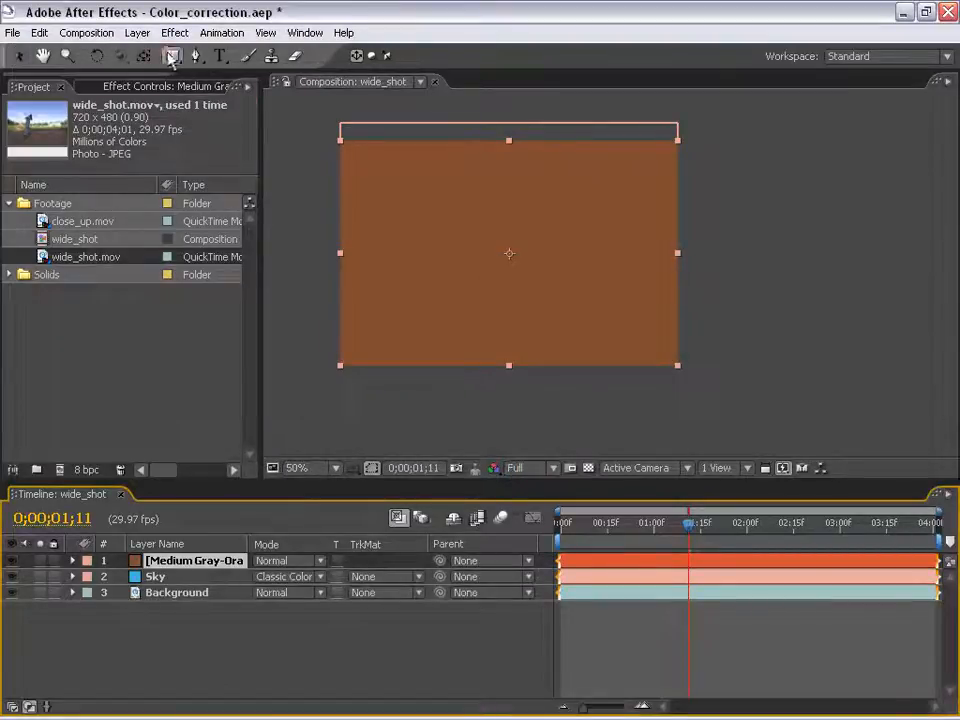
Step: Draw a wide rectangular mask on the brown solid covering the ground and extending well past the frame's sides and lower edge
key(space)
drag(543, 361, 561, 315)
scroll(561, 336, down, 1)
drag(501, 267, 533, 323)
drag(357, 302, 891, 446)
scroll(806, 386, down, 1)
Step: Set the brown solid's mask feather to 283 pixels and move the solid down over the dirt
key(f)
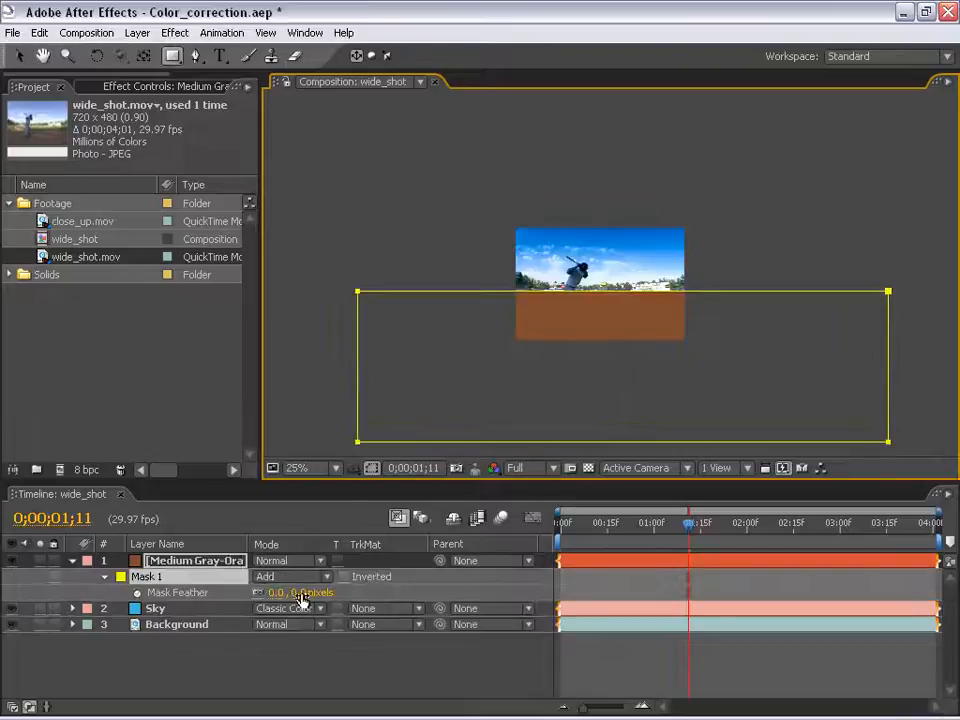
drag(301, 600, 584, 600)
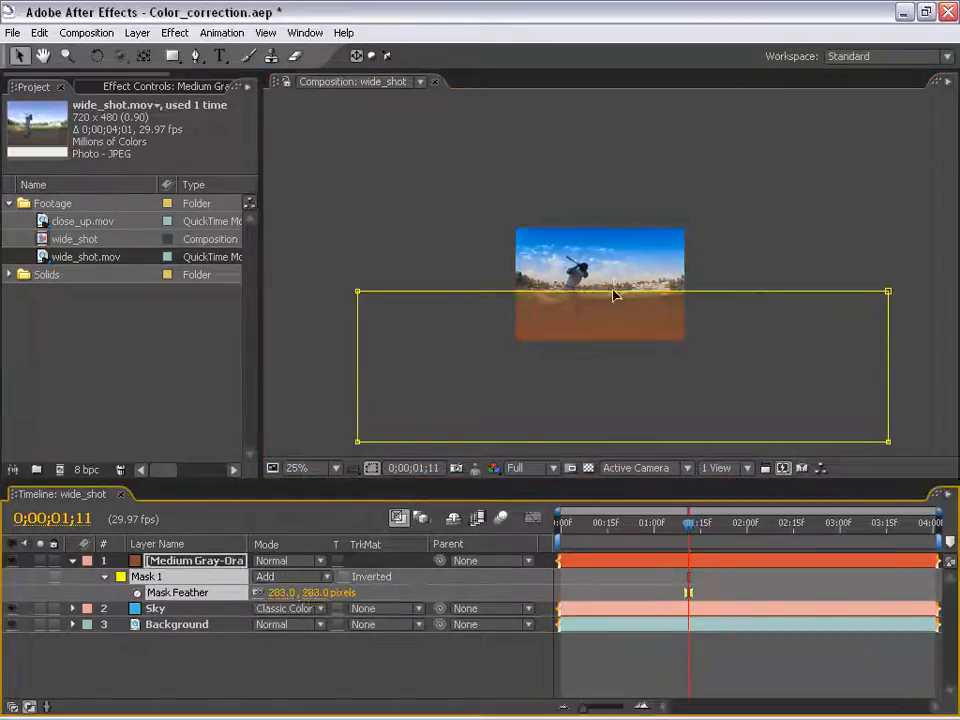
scroll(613, 295, up, 2)
click(563, 416)
click(596, 397)
drag(616, 359, 621, 413)
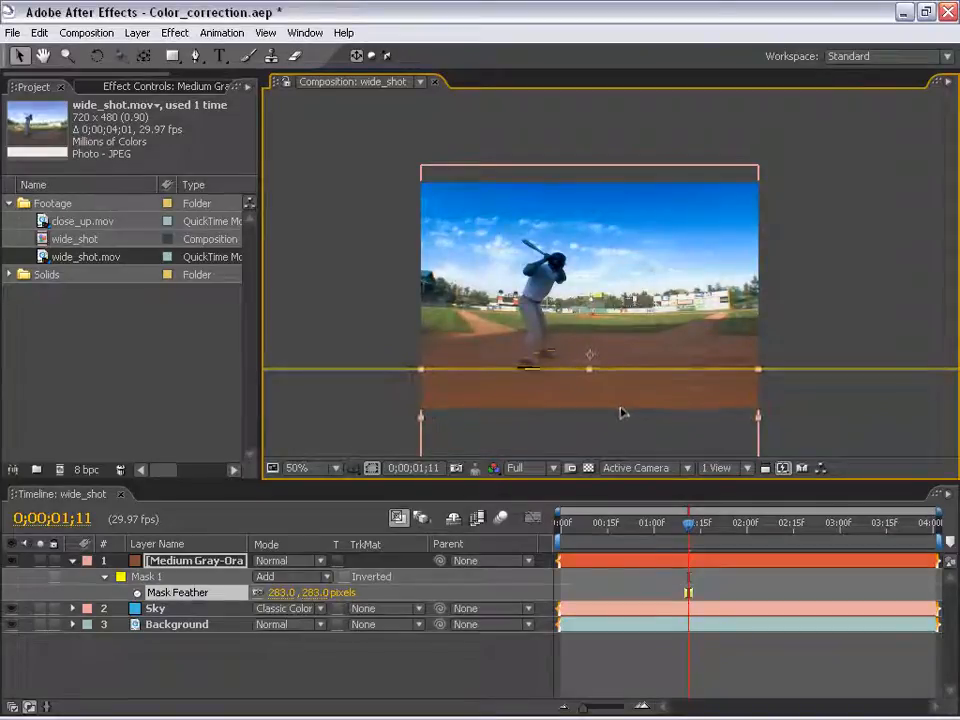
Step: Try Color Burn on the brown solid, settle on Classic Color Burn as its blending mode, and widen the timeline's layer columns
click(272, 561)
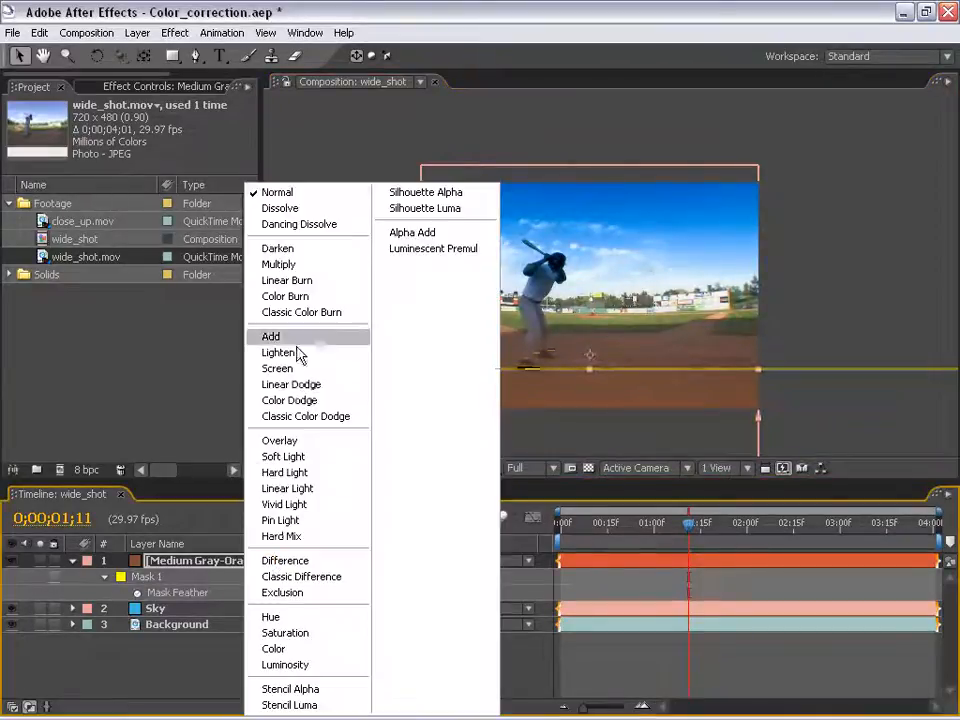
click(285, 296)
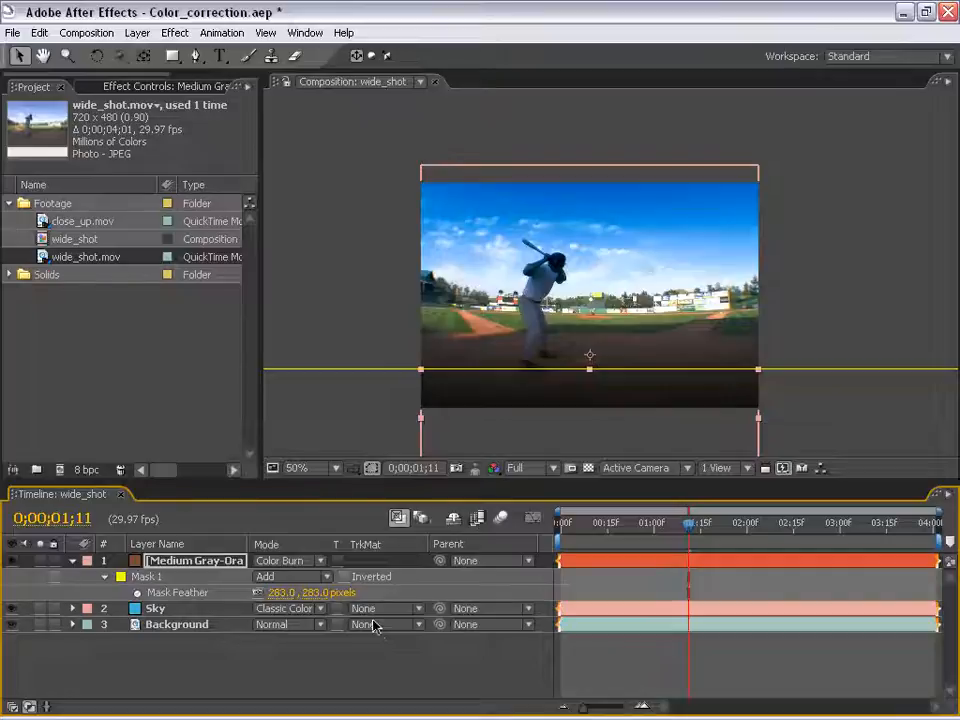
key(shift+equal)
key(shift+equal)
key(shift+equal)
key(shift+equal)
key(shift+equal)
key(shift+equal)
key(shift+equal)
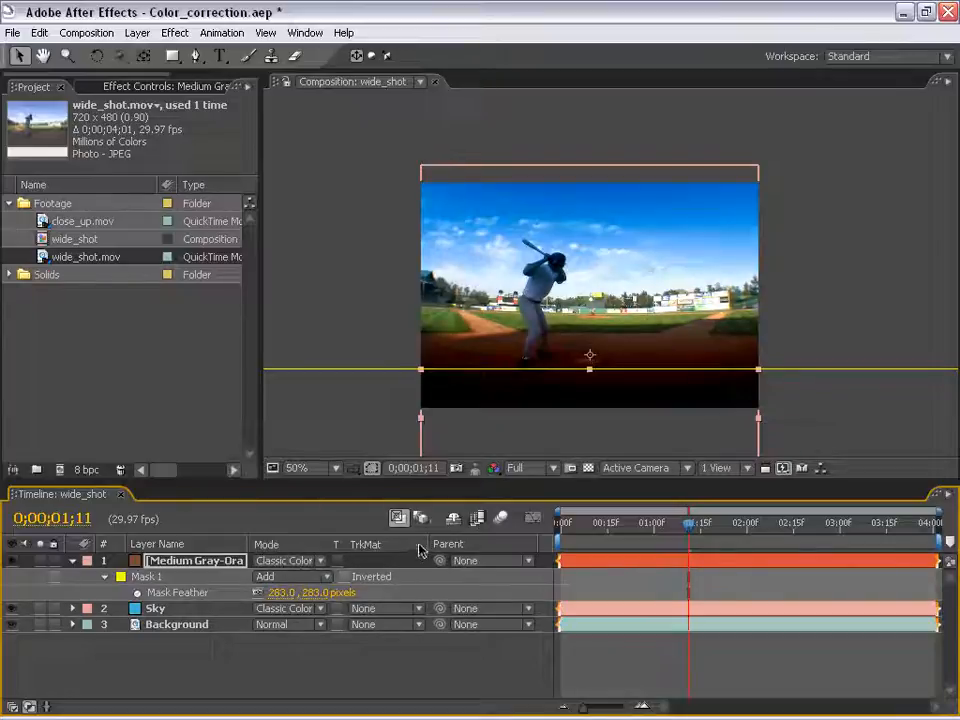
drag(420, 548, 502, 547)
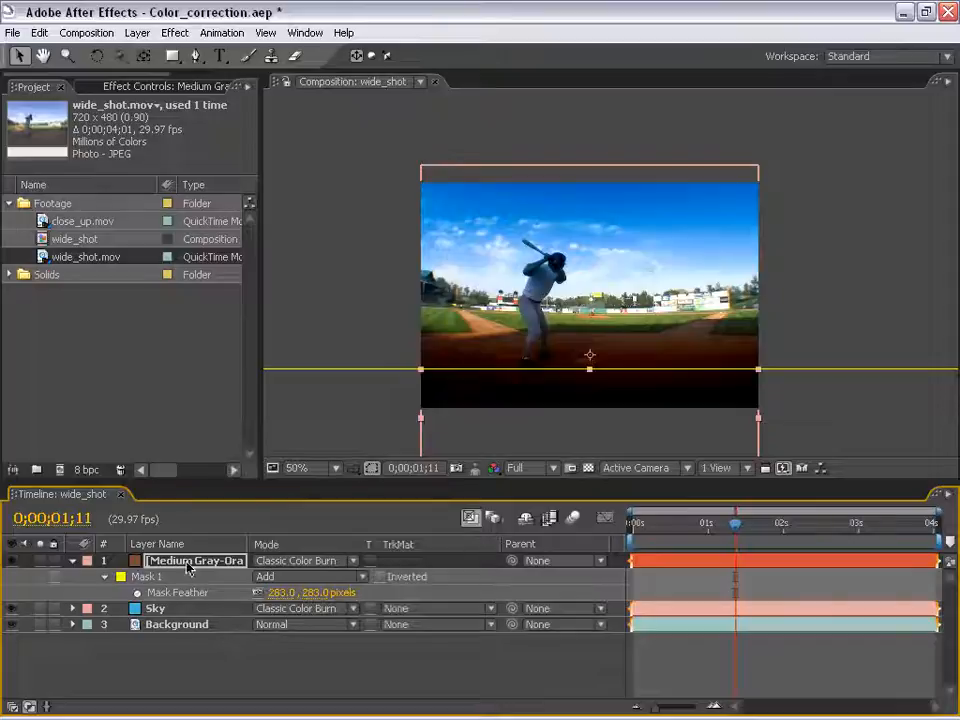
Step: Try 20% opacity on the brown solid and settle on 30%
key(t)
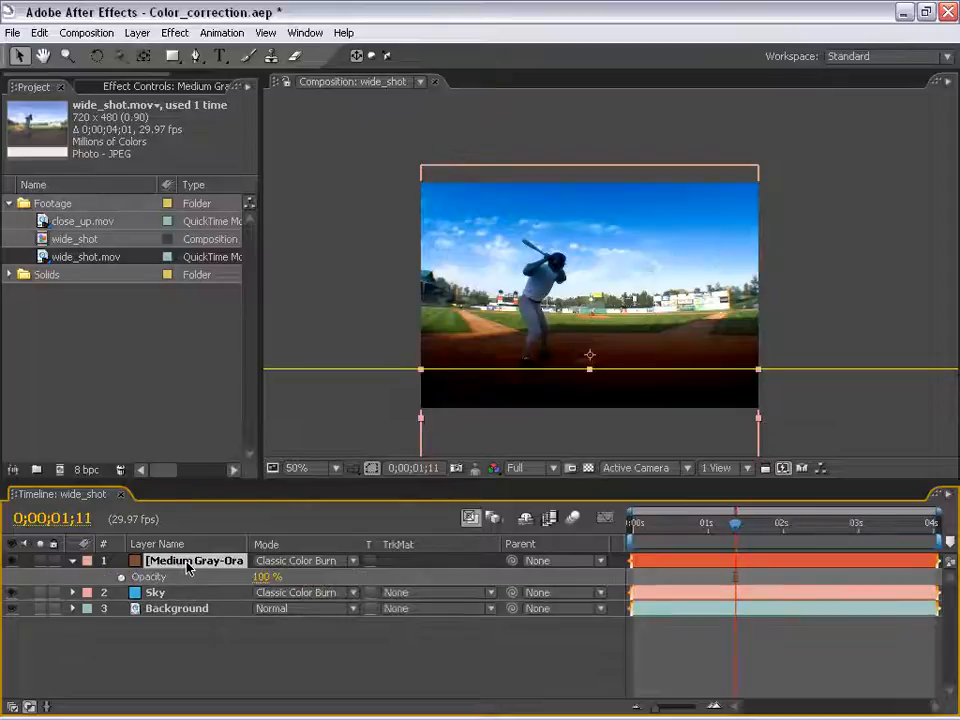
click(264, 580)
text(20)
key(Return)
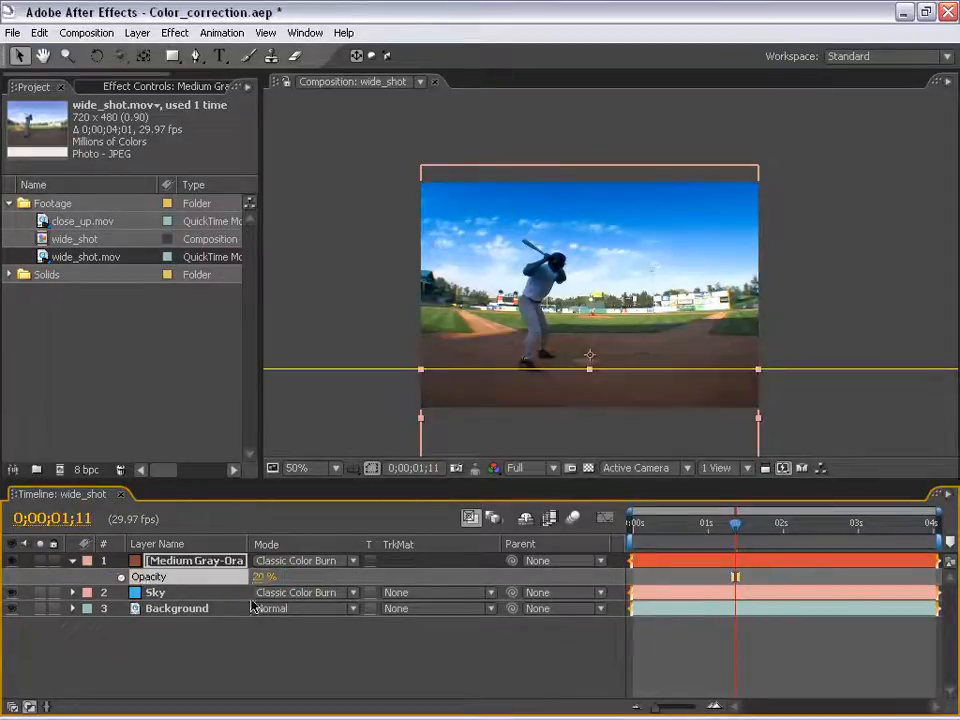
drag(262, 577, 270, 577)
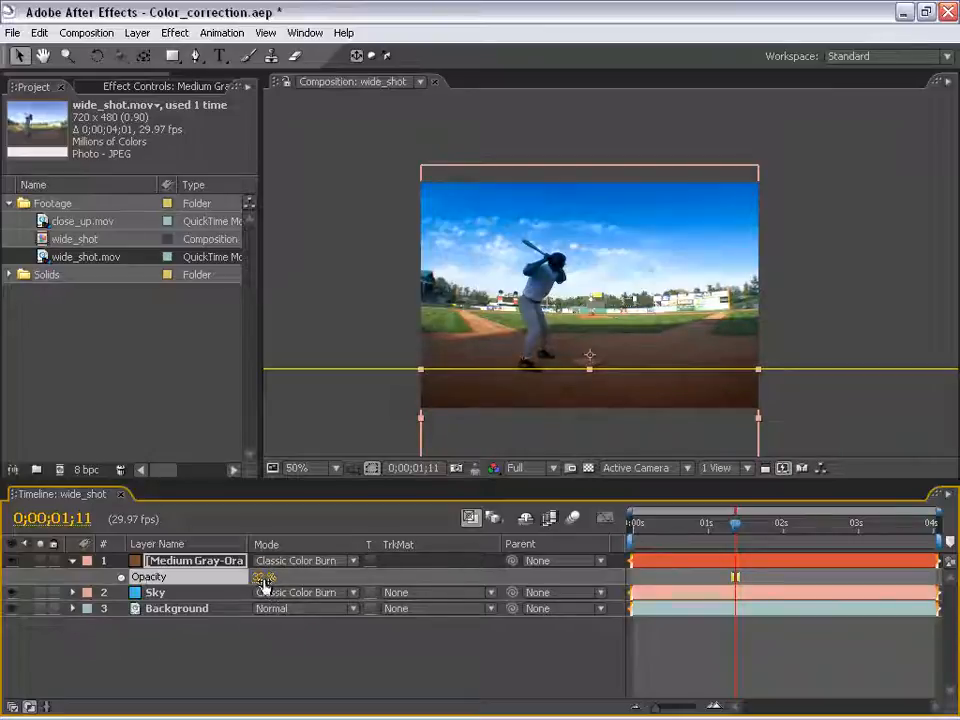
click(263, 580)
text(30)
key(Return)
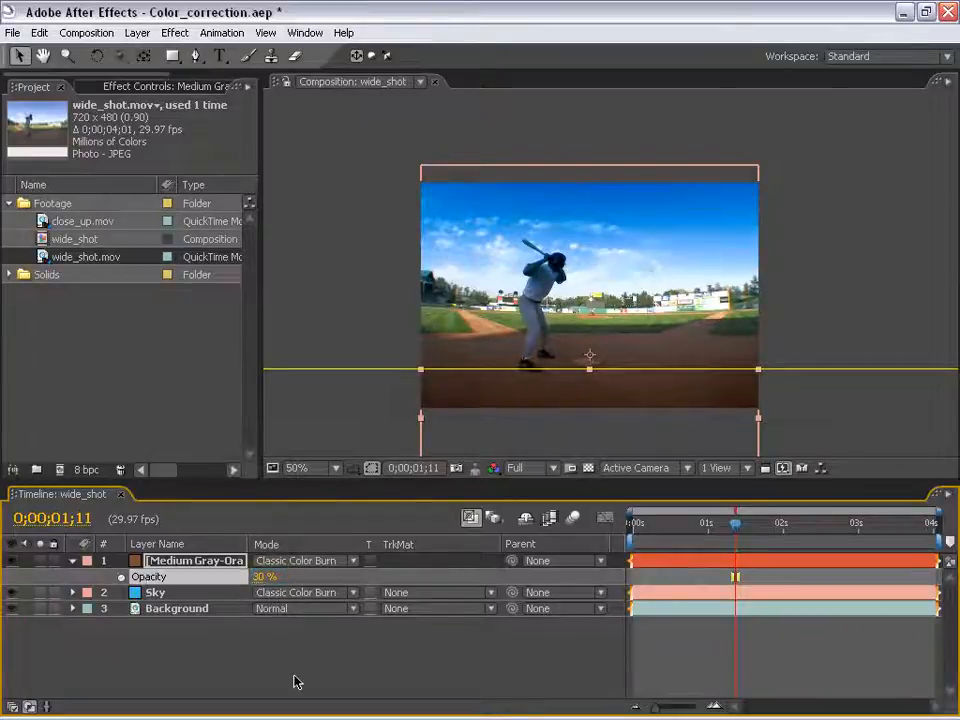
Step: Increase the brown solid's mask feather to 400 pixels and deselect the layer
key(f)
drag(317, 593, 380, 581)
click(616, 403)
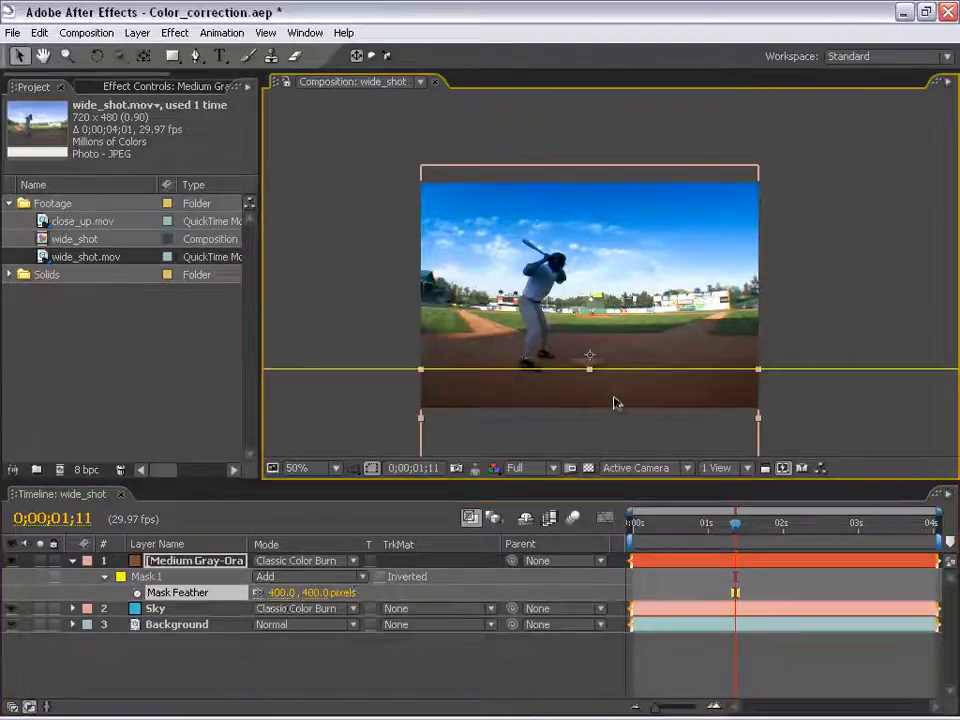
click(684, 652)
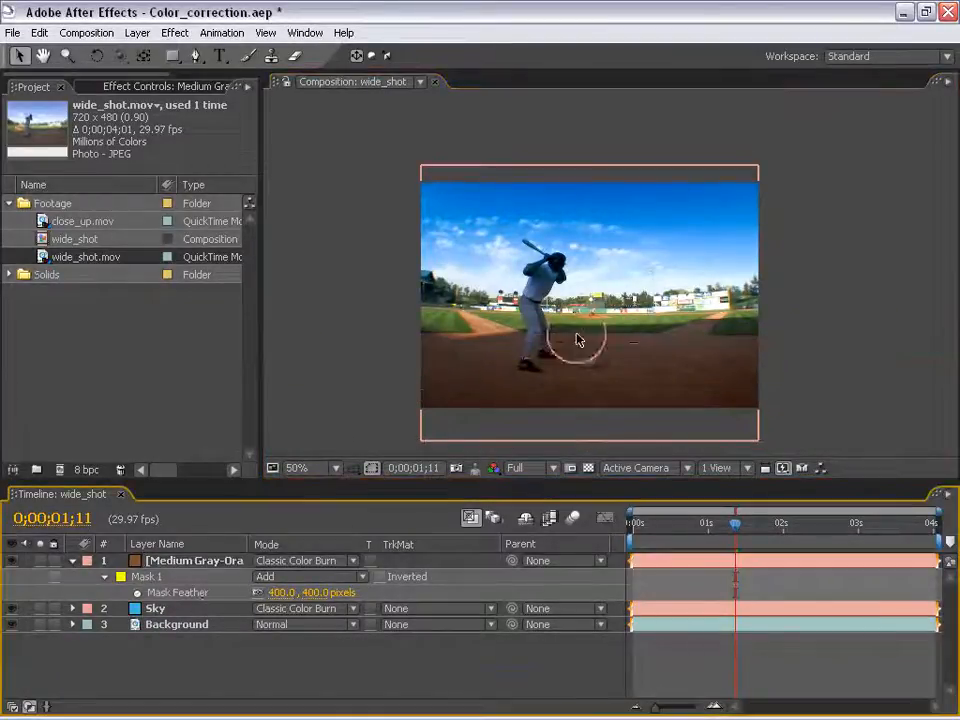
Step: Examine the blended dirt, grass and sky around the batter at 50% and 100% magnification
key(period)
key(h)
drag(562, 392, 524, 197)
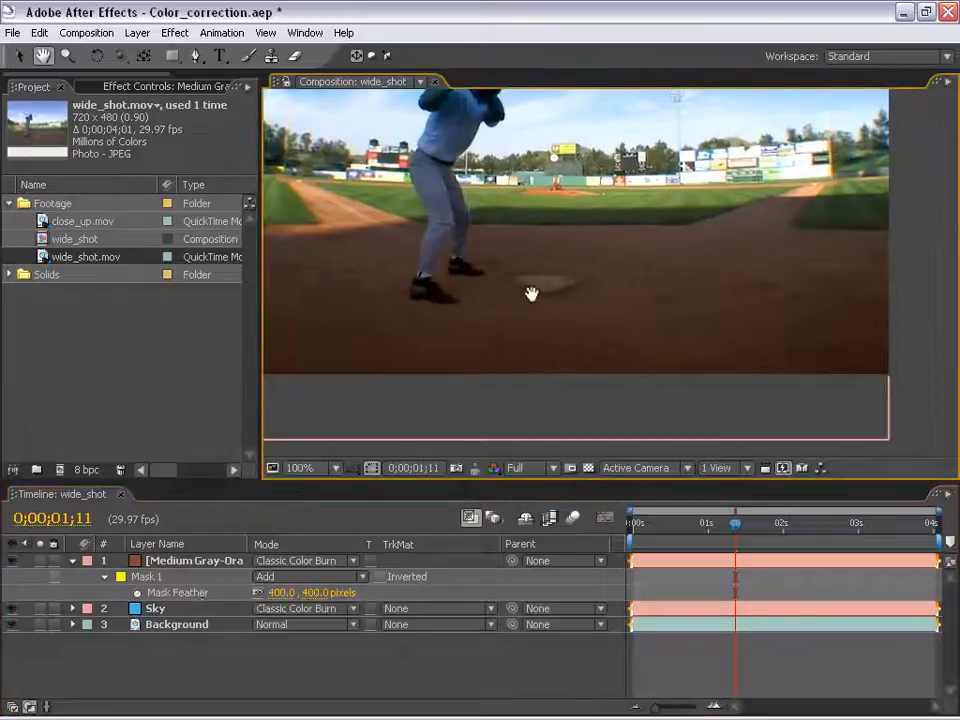
key(comma)
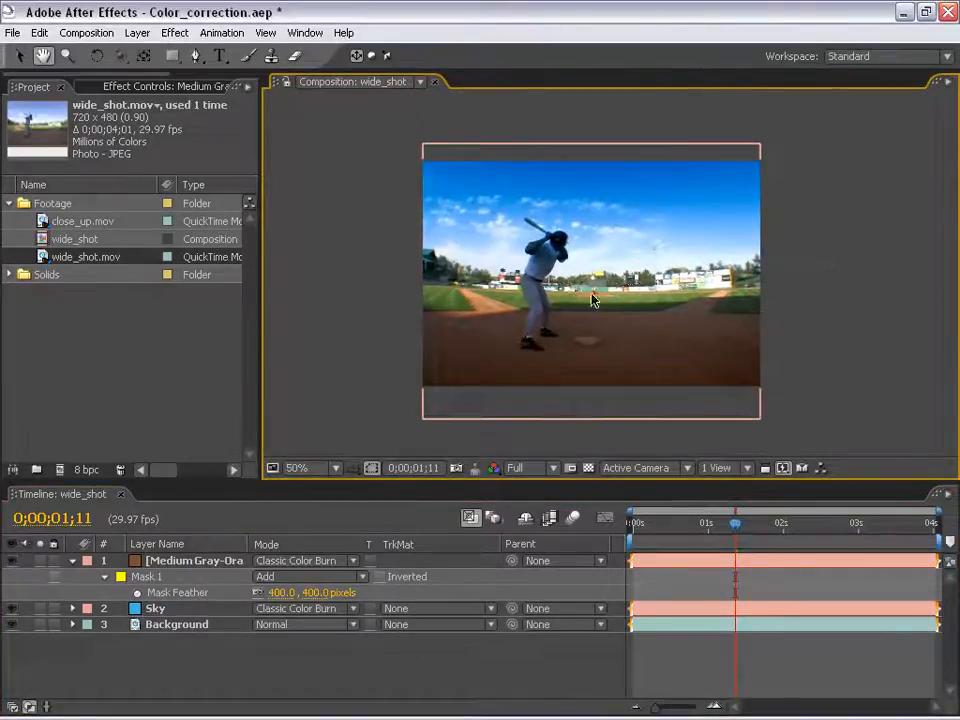
key(period)
key(comma)
drag(562, 312, 551, 317)
key(period)
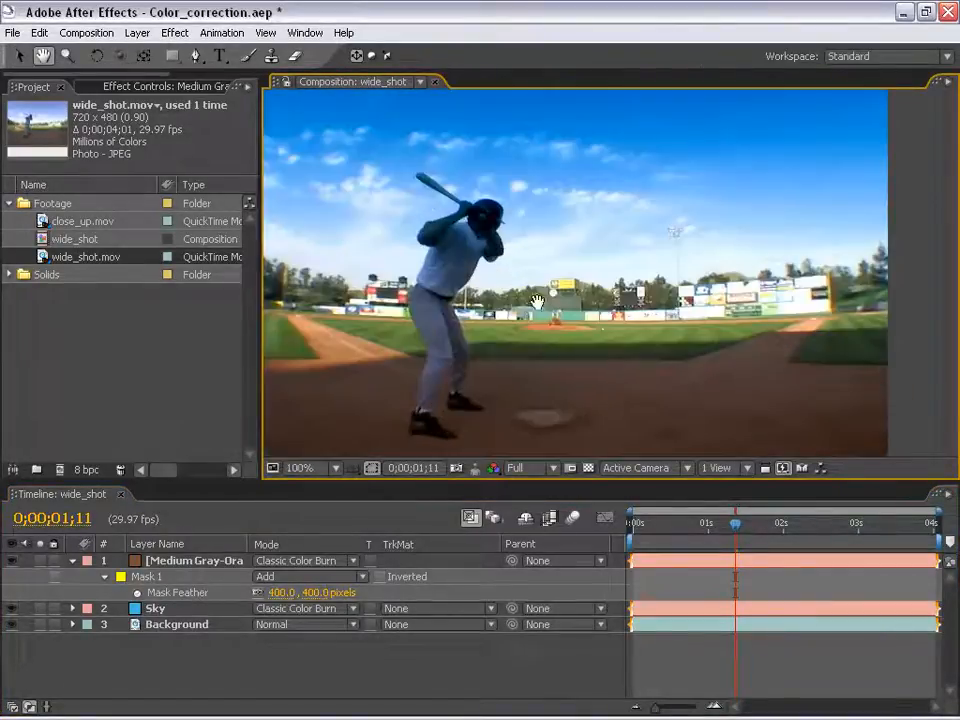
drag(598, 268, 643, 272)
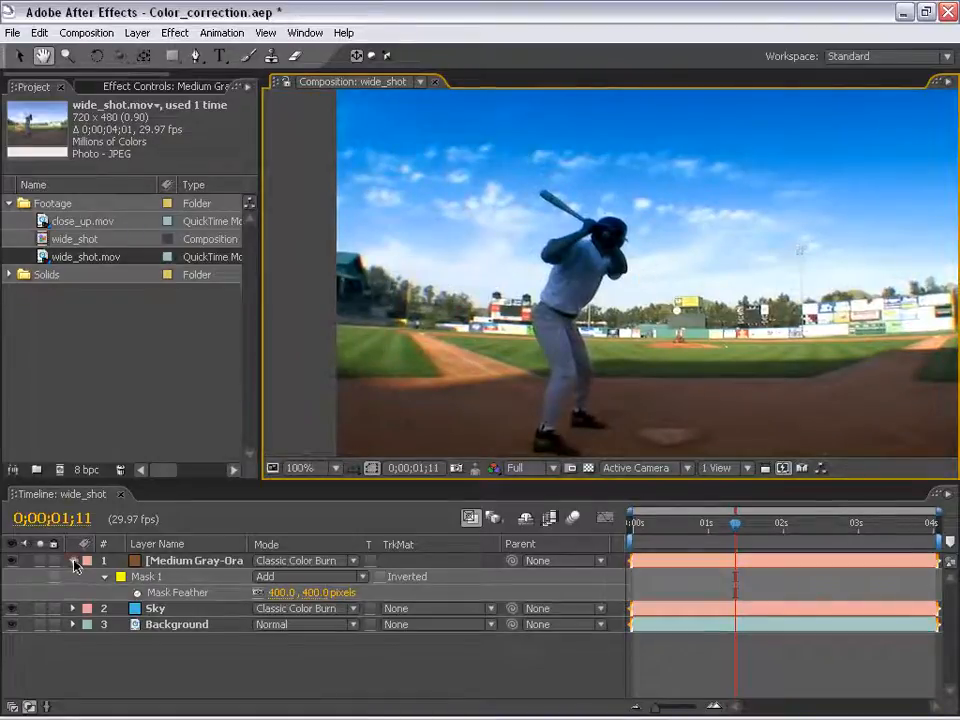
Step: Collapse the brown solid's mask properties and compare the shot with the Sky layer hidden and shown
click(73, 561)
click(160, 576)
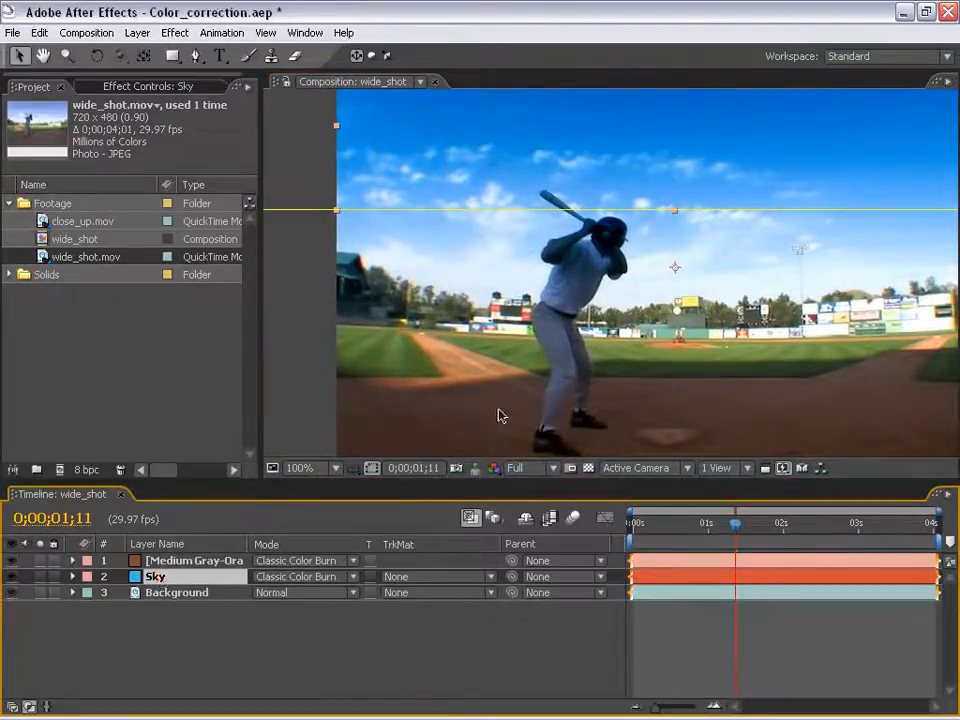
click(11, 577)
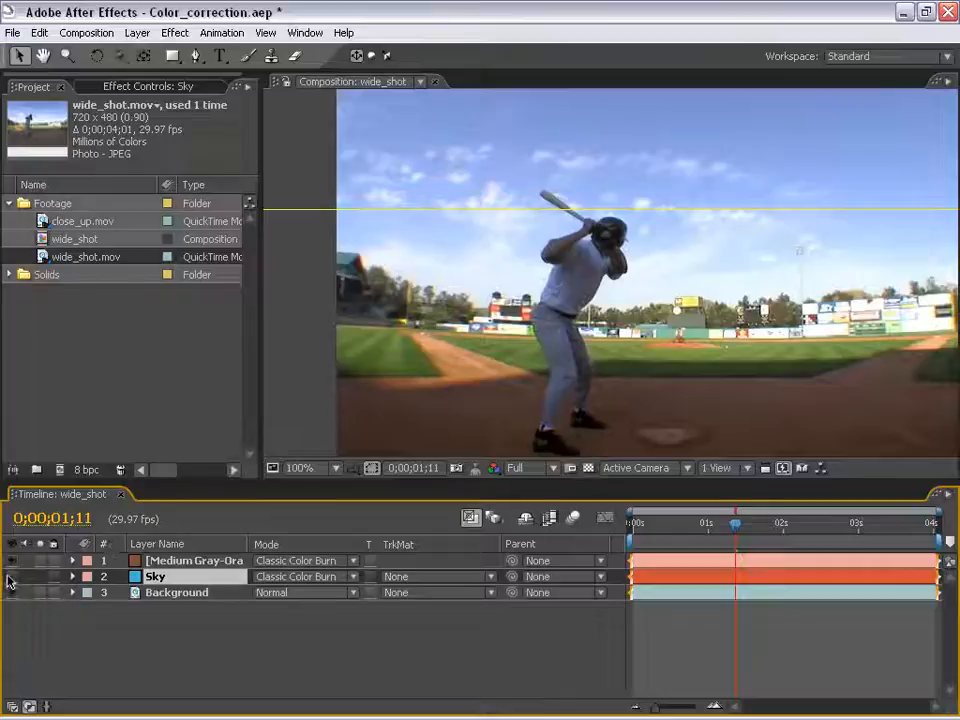
click(11, 577)
key(space)
mouse_move(694, 196)
mouse_down()
mouse_move(681, 216)
mouse_move(684, 206)
mouse_up()
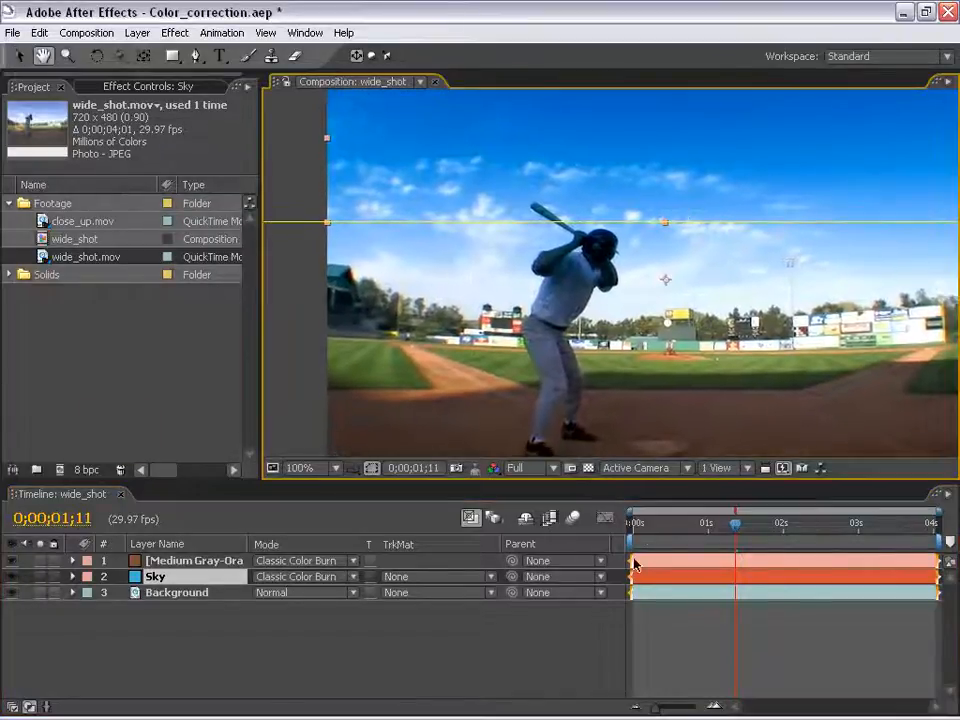
Step: Draw a closed, curved mask on the Sky layer around the batter's bat, head and upper body with the Pen tool
click(674, 608)
click(662, 576)
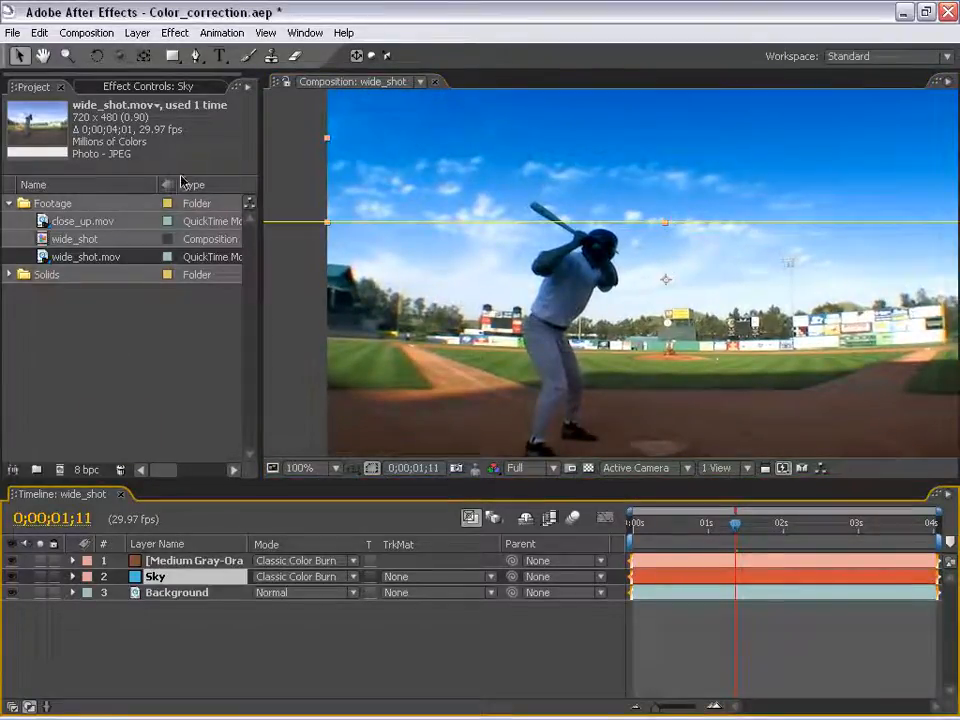
click(171, 58)
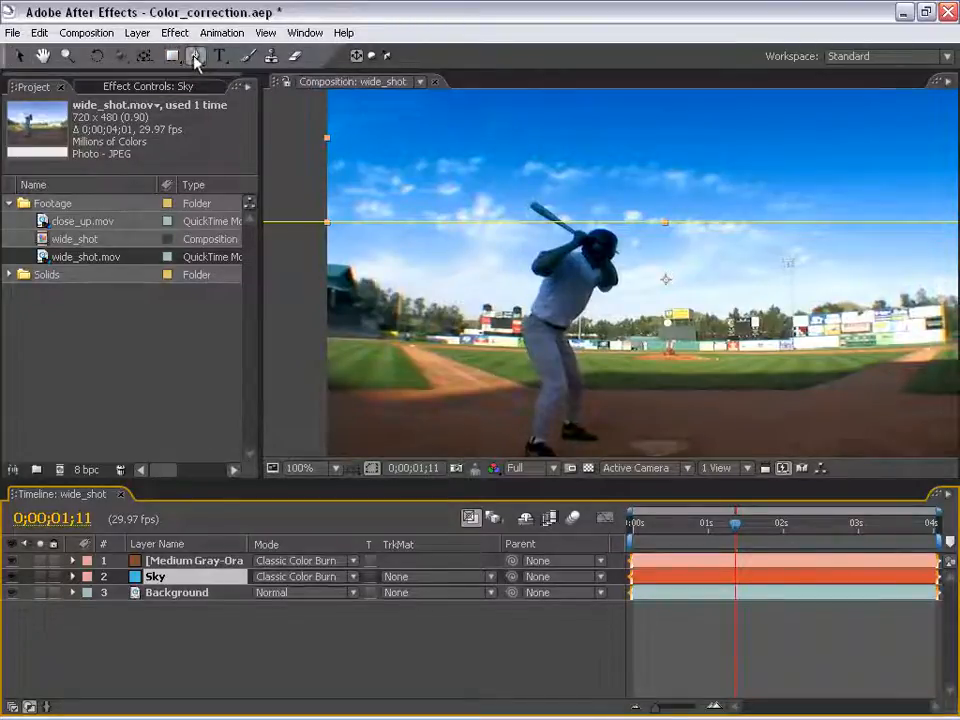
click(199, 58)
key(space)
drag(581, 242, 557, 211)
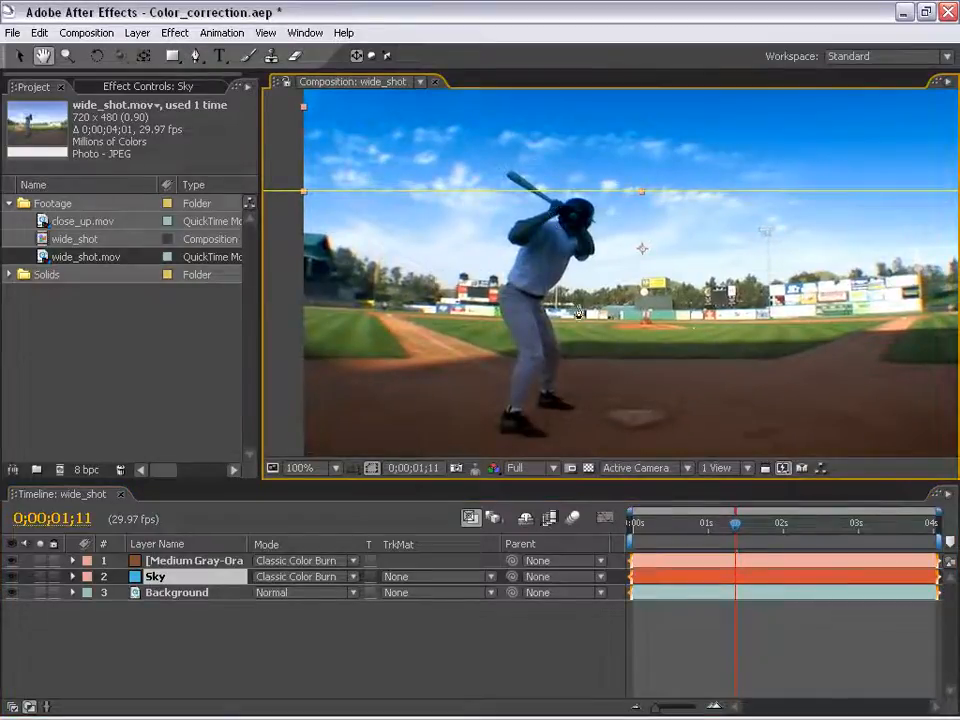
click(580, 311)
drag(657, 233, 650, 191)
key(space)
drag(587, 170, 583, 233)
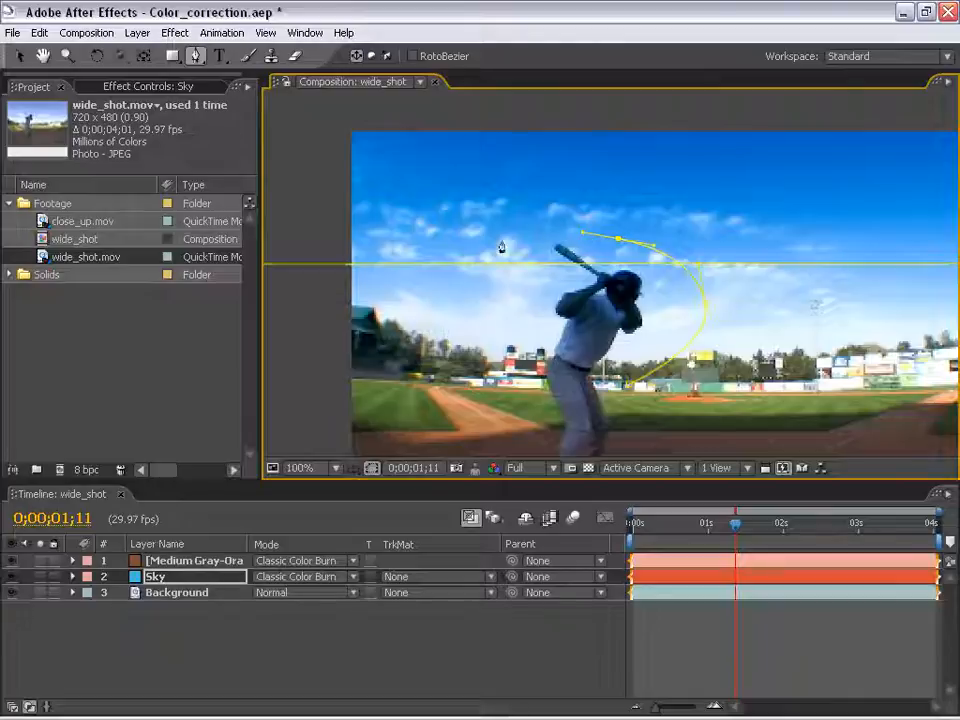
drag(545, 340, 536, 368)
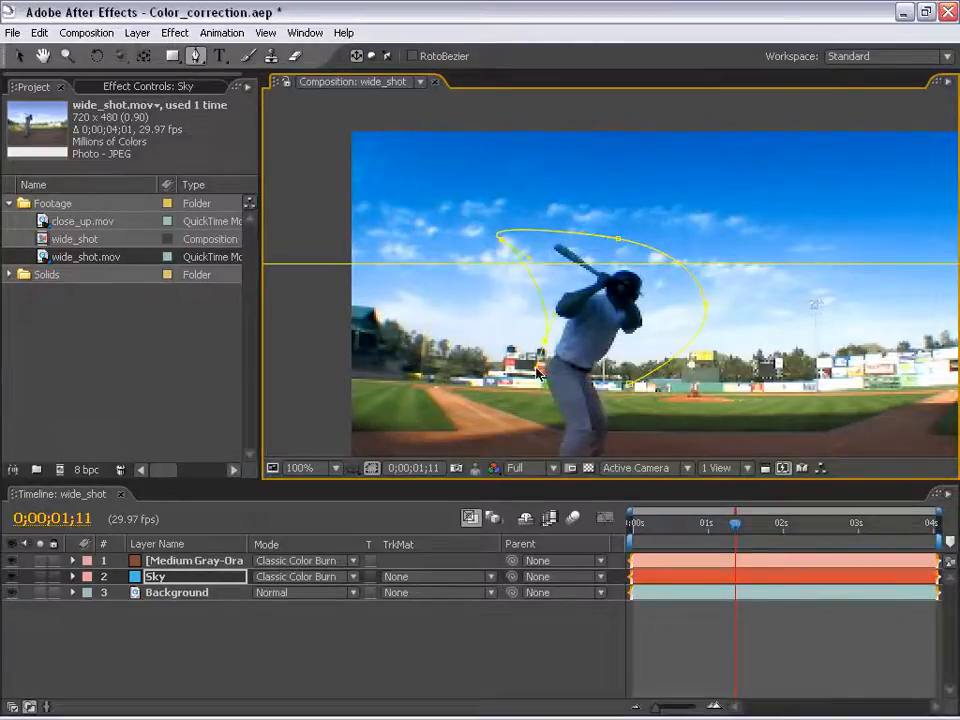
drag(560, 414, 596, 422)
drag(644, 420, 644, 426)
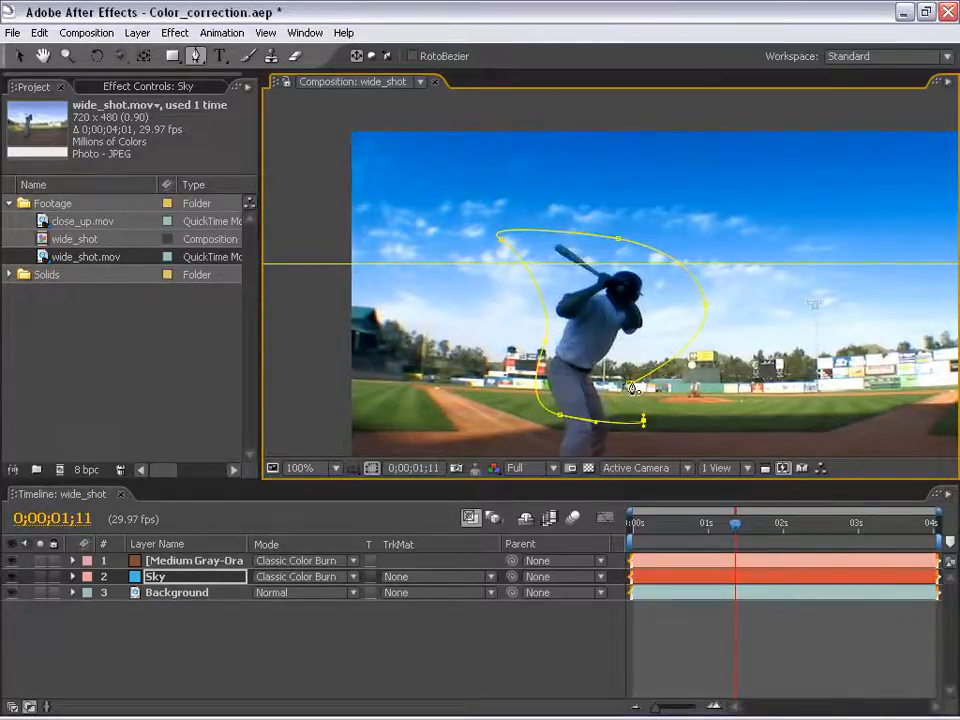
click(630, 388)
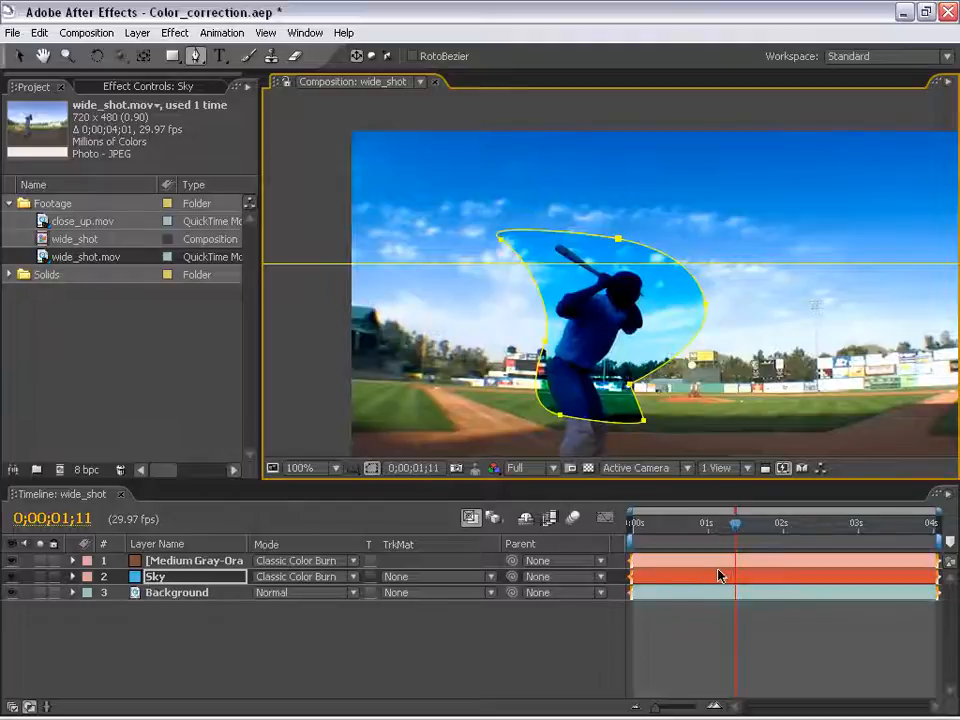
Step: Feather the Sky layer's second mask by 80 pixels, set its mode to Subtract, and deselect the layer
key(f)
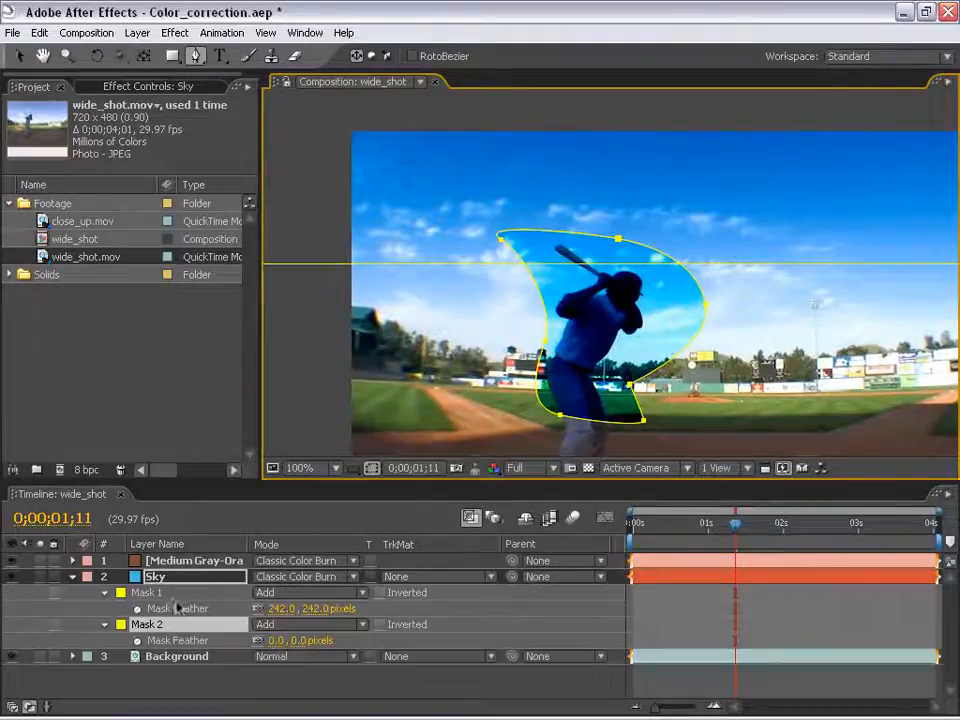
drag(306, 640, 380, 640)
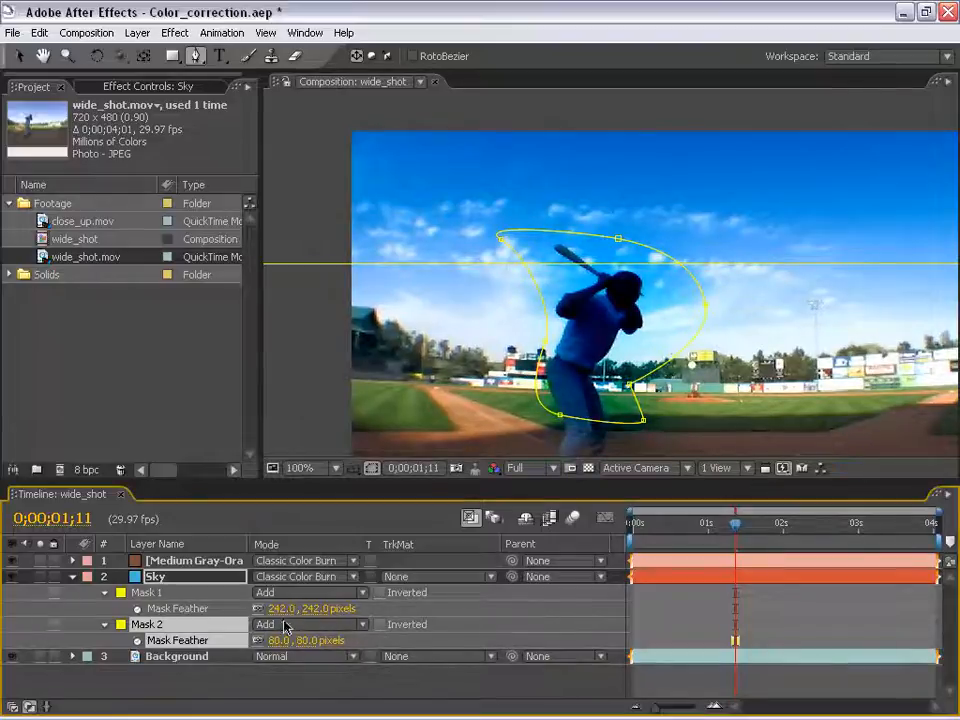
click(272, 628)
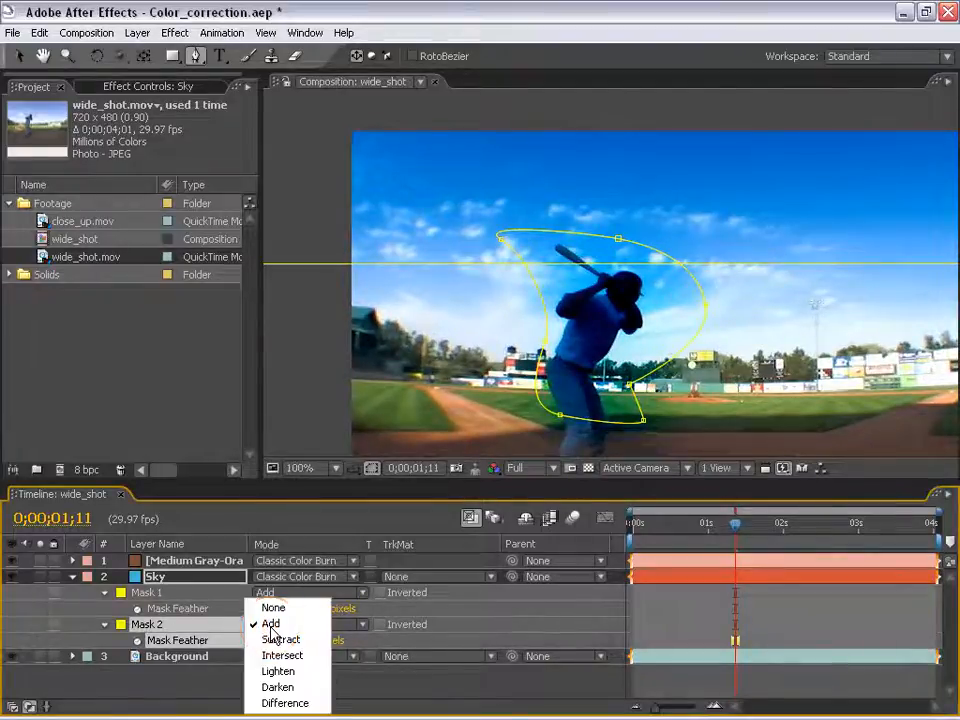
click(296, 636)
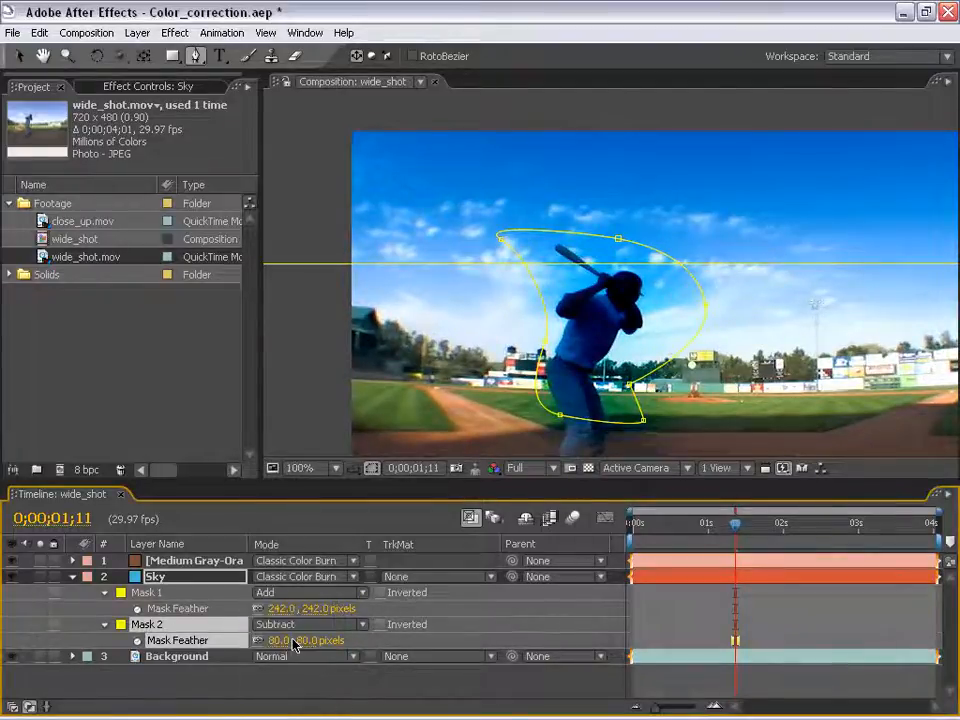
click(679, 674)
Step: Reshape the Sky layer's subtracting mask to fit more tightly around the batter's head, shoulders and arms, then deselect it
key(comma)
key(space)
drag(610, 345, 570, 324)
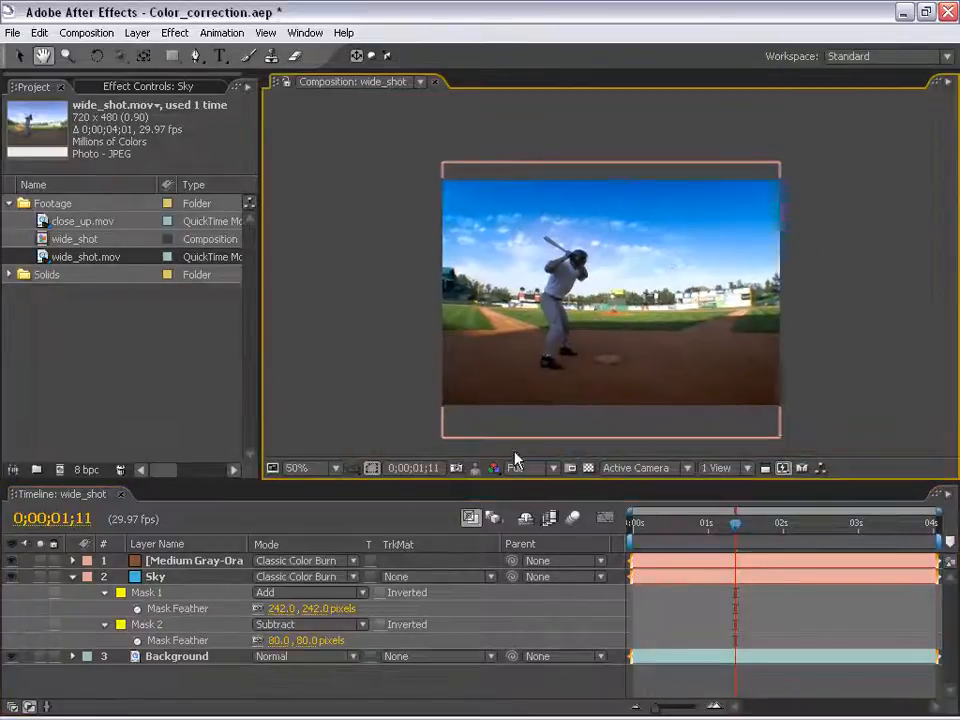
scroll(576, 250, up, 2)
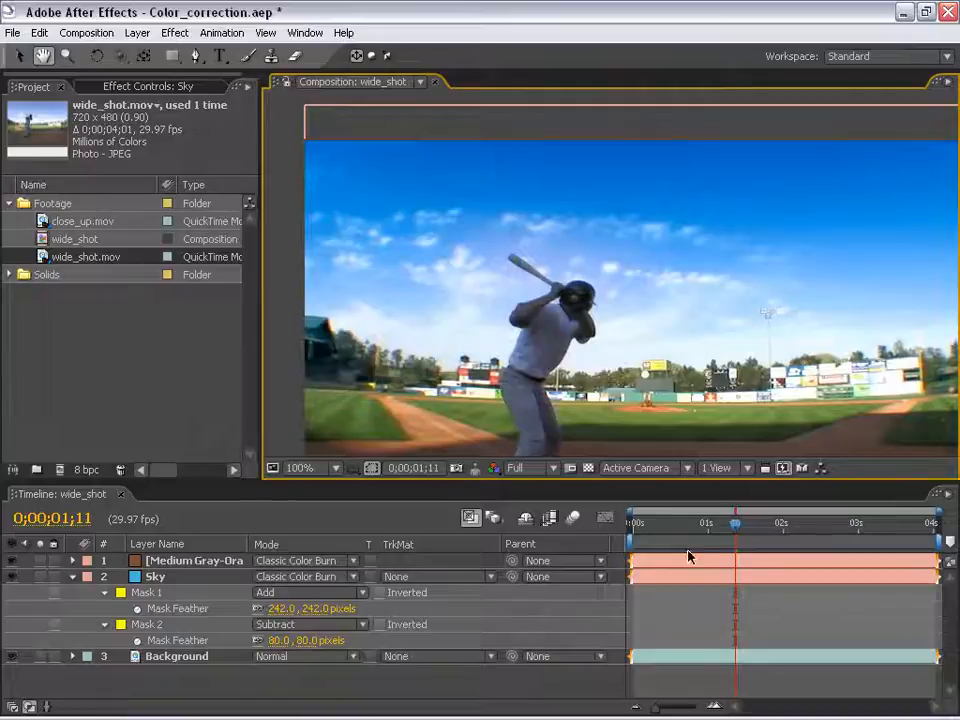
click(682, 577)
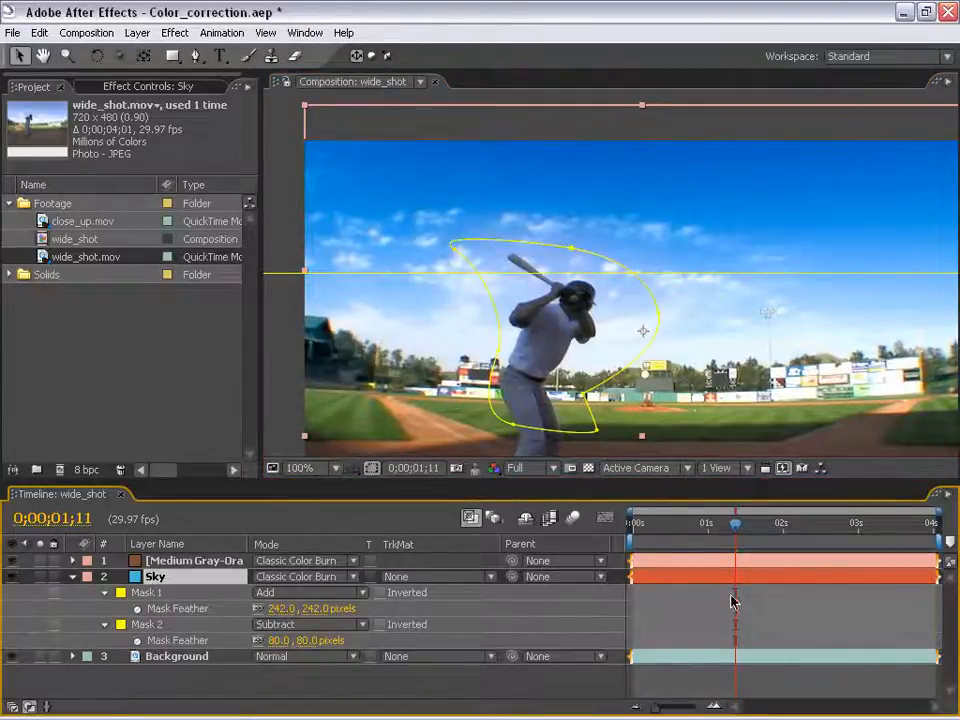
click(585, 224)
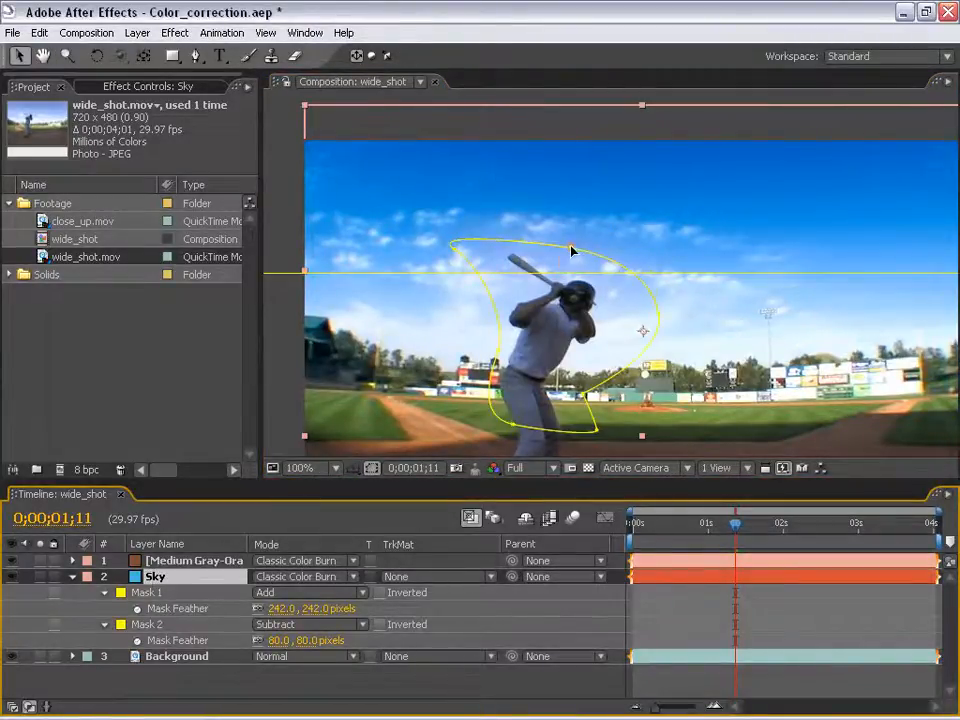
drag(572, 250, 571, 275)
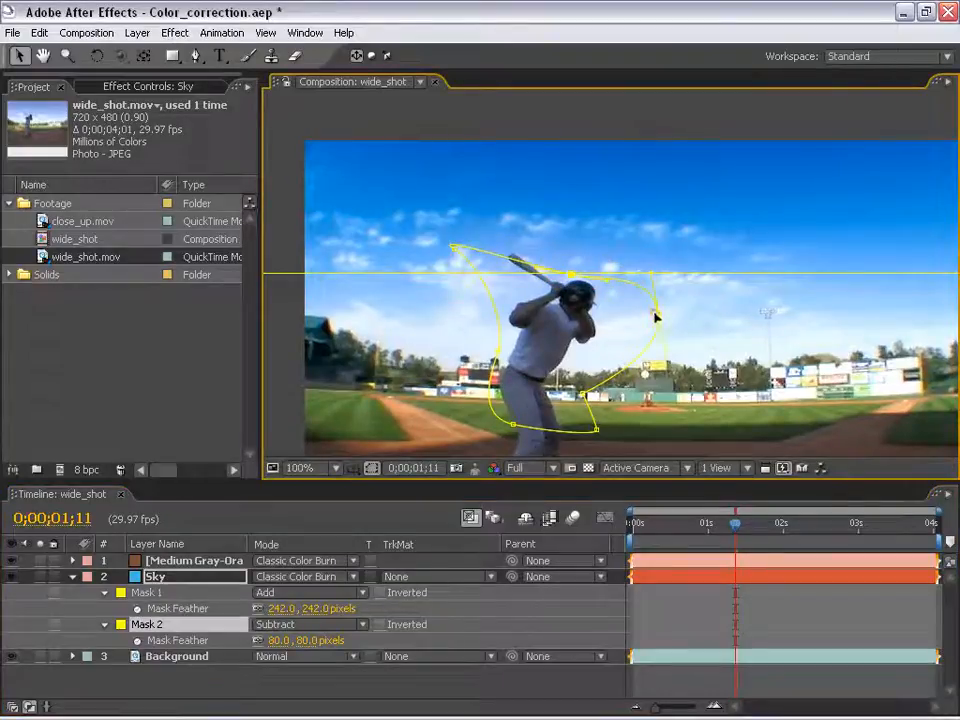
drag(655, 312, 620, 322)
drag(452, 246, 456, 249)
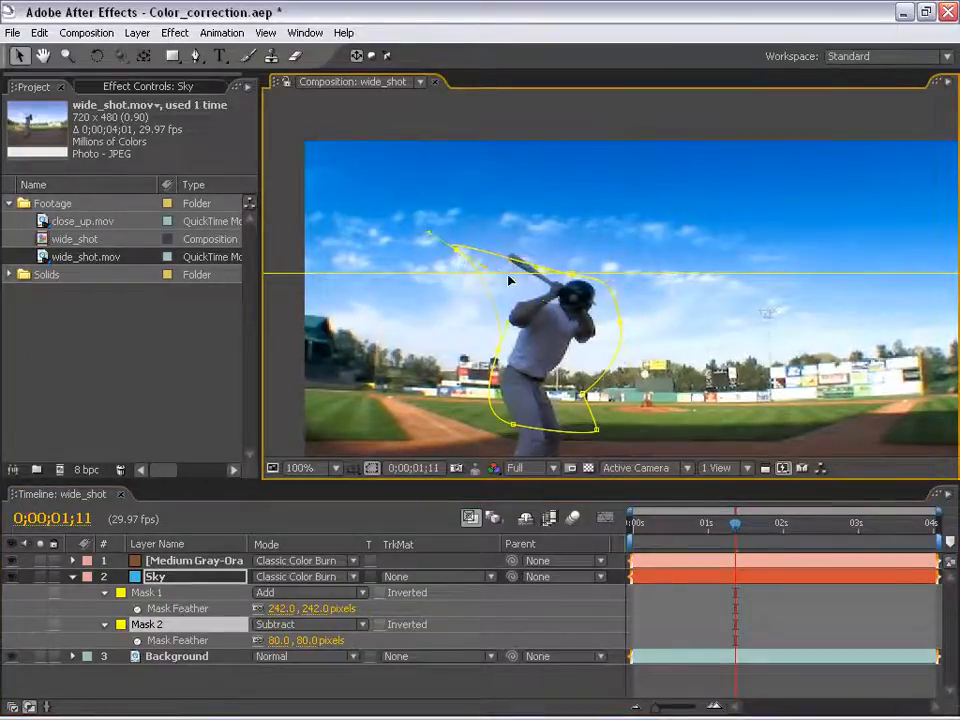
drag(508, 280, 501, 308)
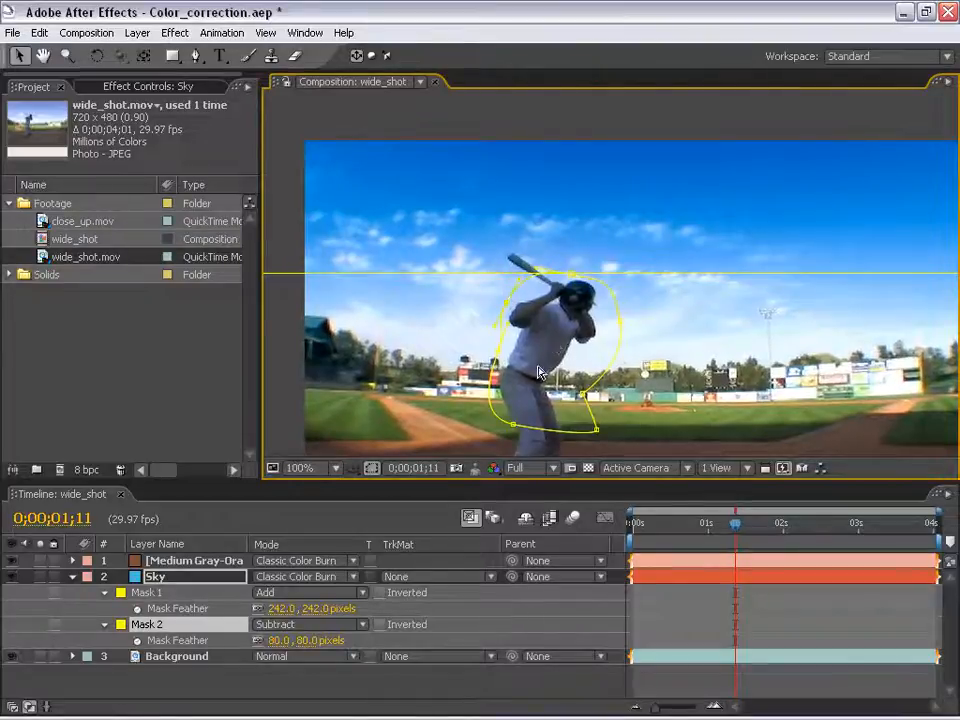
click(680, 647)
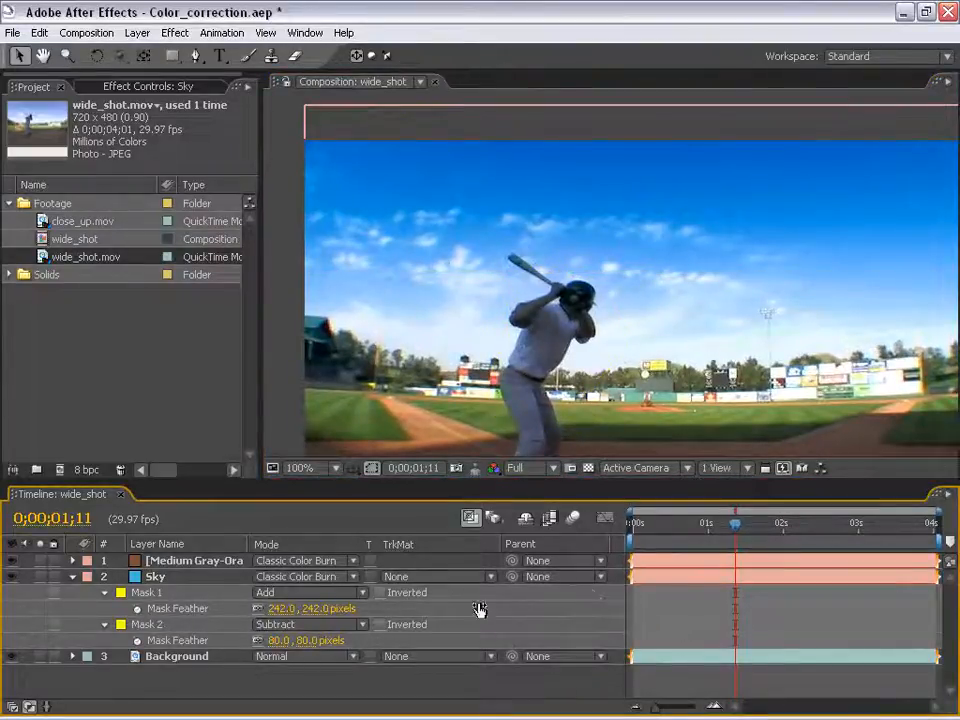
Step: Compare the batter with the Sky layer hidden and shown, and examine the whole frame at 50% magnification
click(13, 576)
click(13, 576)
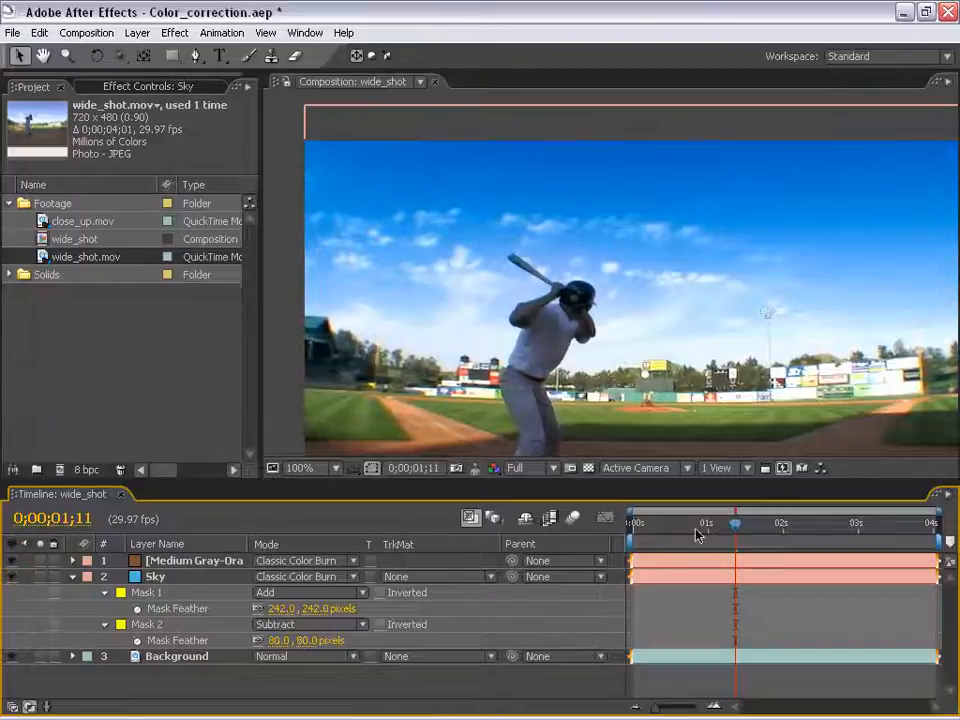
scroll(560, 290, down, 1)
drag(633, 404, 590, 369)
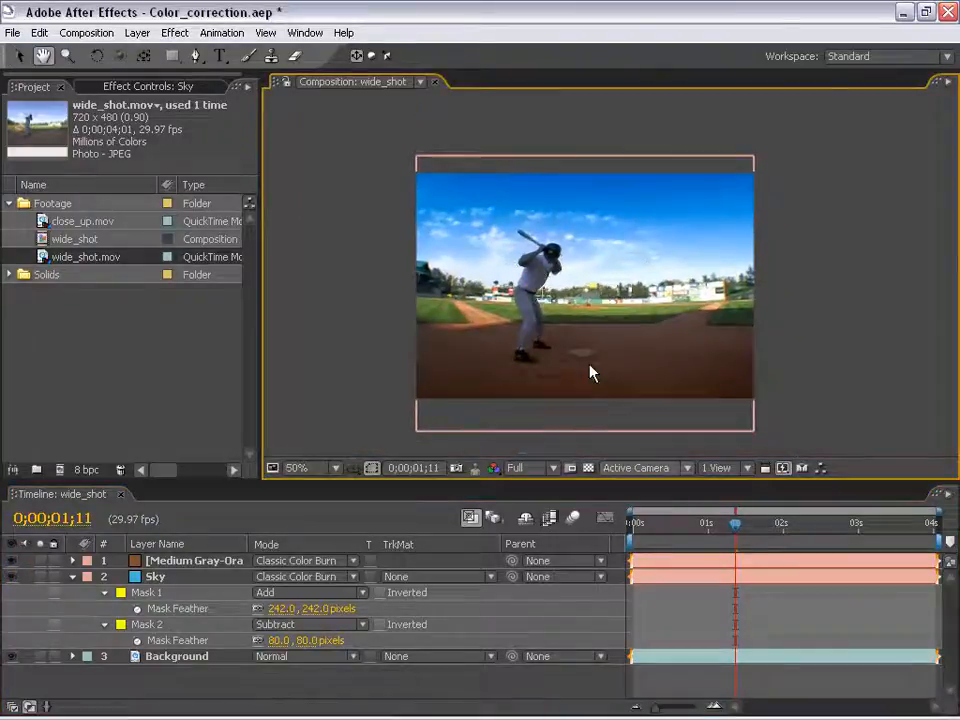
click(699, 613)
drag(563, 311, 523, 309)
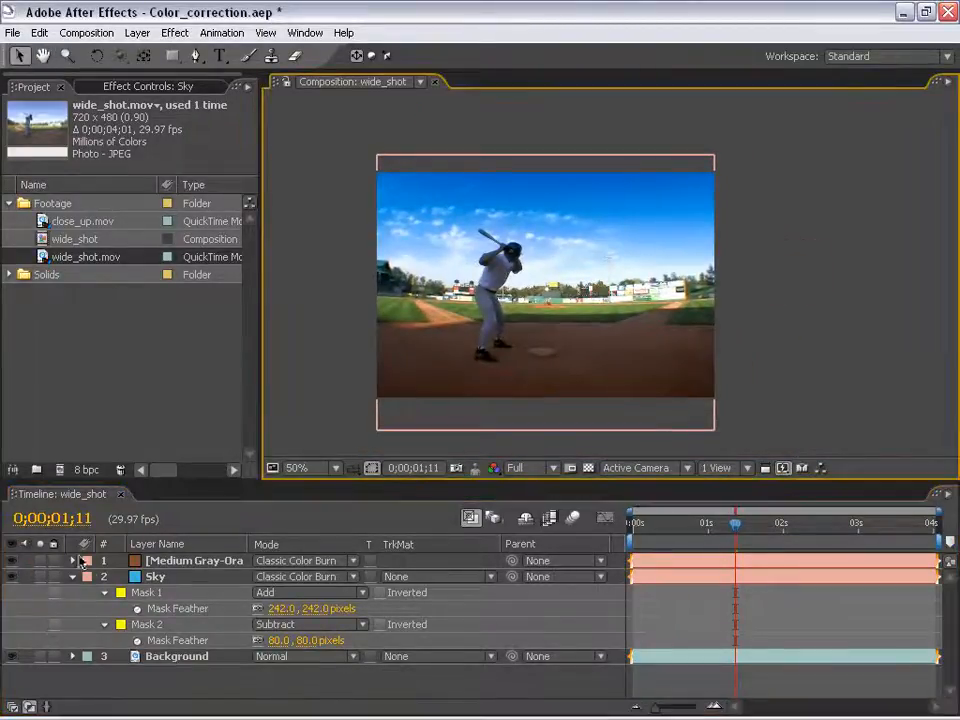
Step: Collapse the Sky layer's properties and add a new adjustment layer above all layers with the Curves effect applied
click(72, 577)
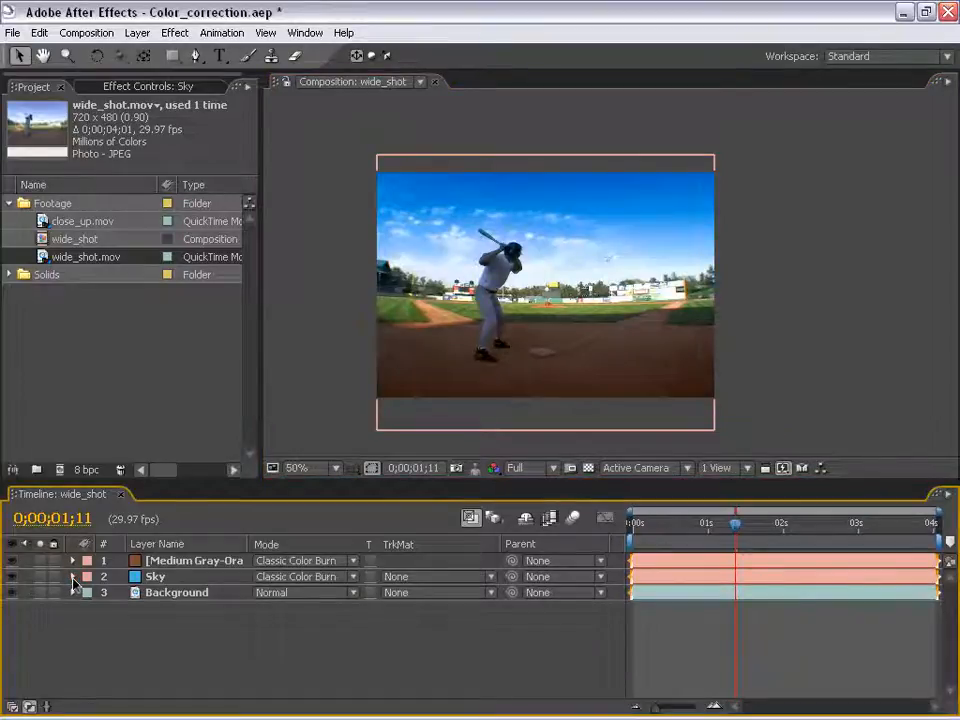
click(789, 261)
click(137, 32)
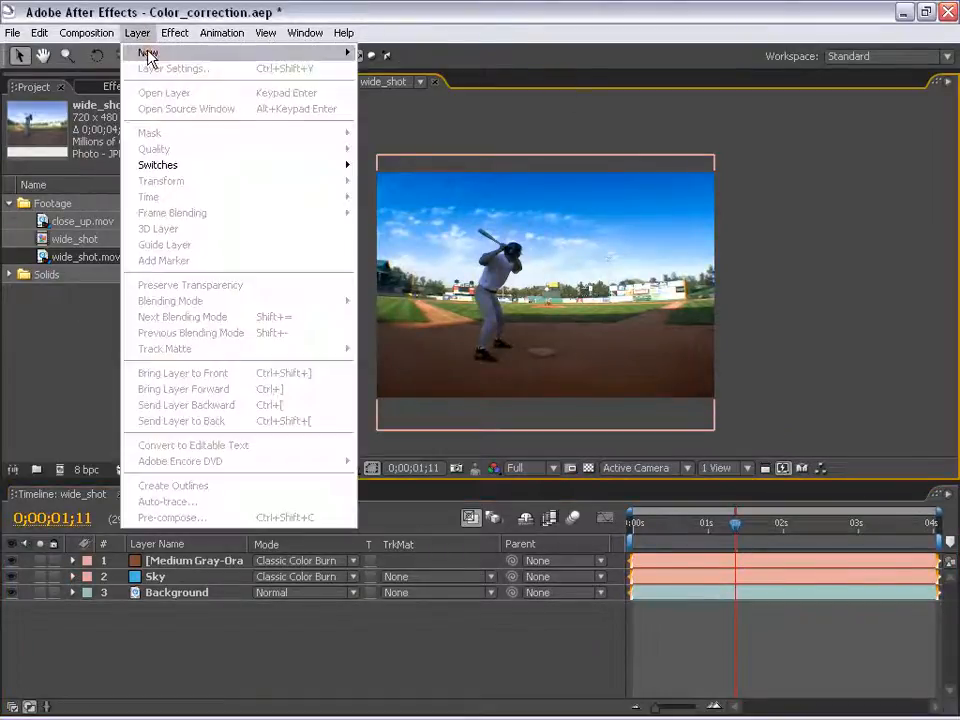
mouse_move(328, 52)
click(390, 132)
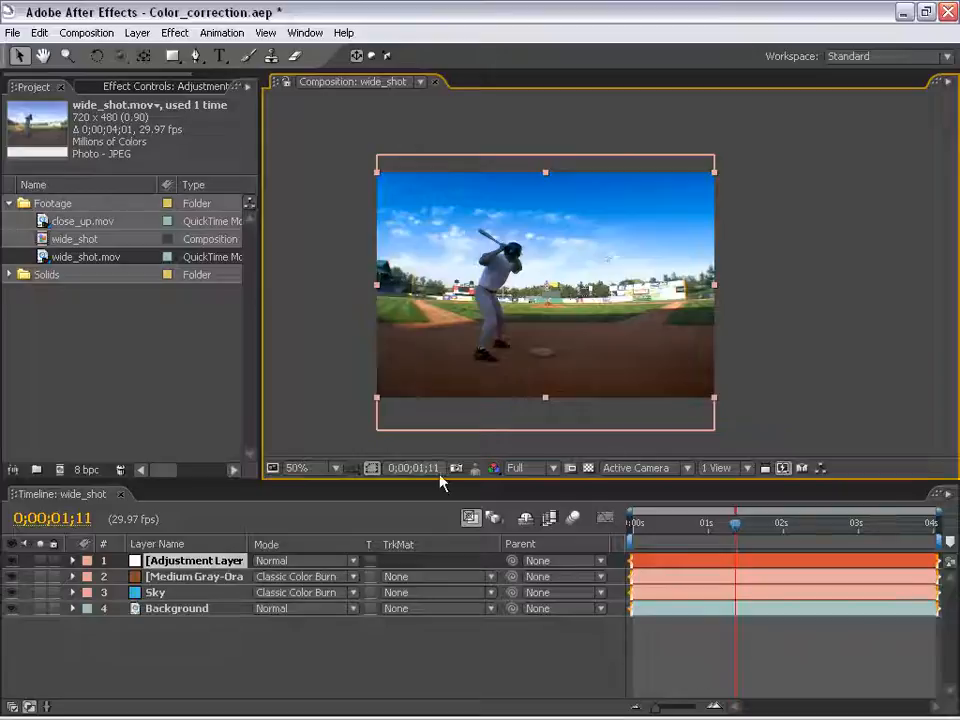
click(175, 32)
mouse_move(215, 188)
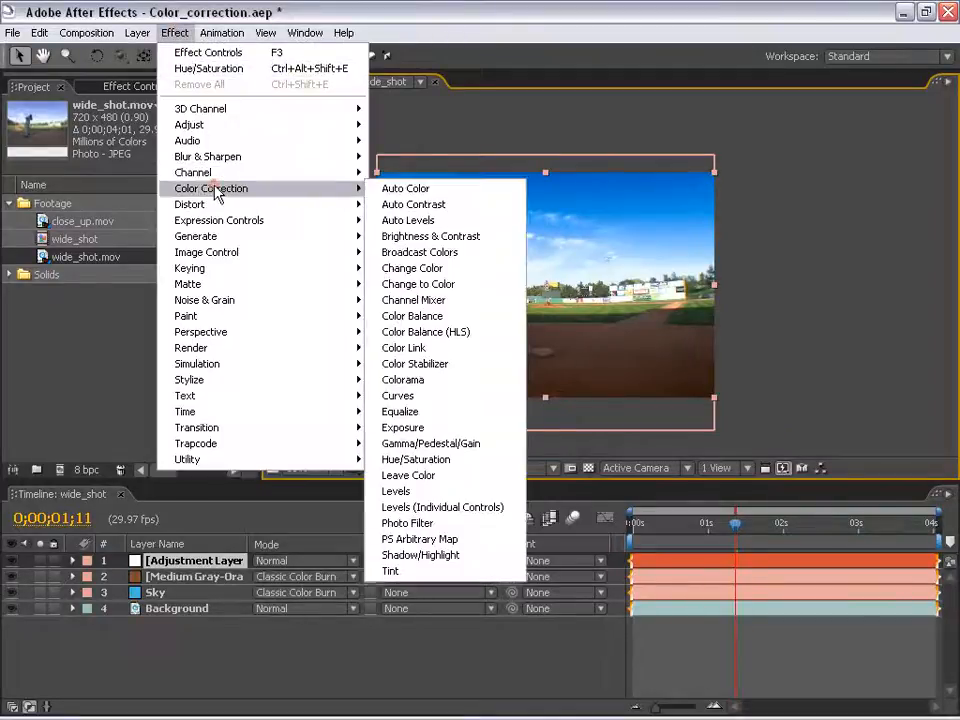
click(440, 398)
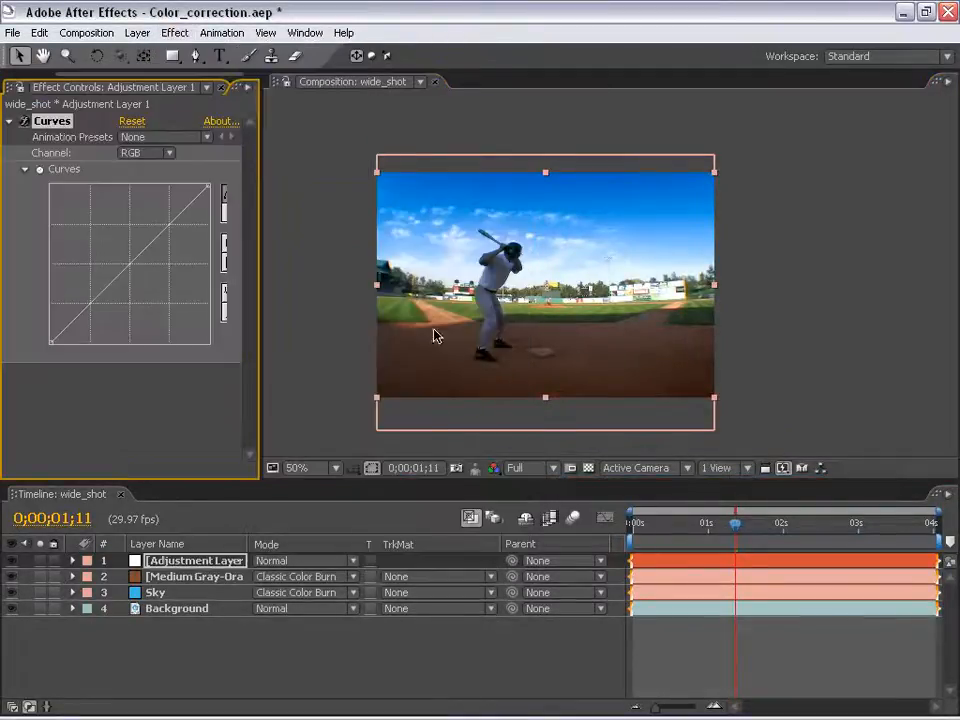
Step: Shape the adjustment layer's RGB curve into a gentle S, lowering the shadows and raising the highlights
scroll(486, 278, up, 1)
drag(486, 278, 667, 268)
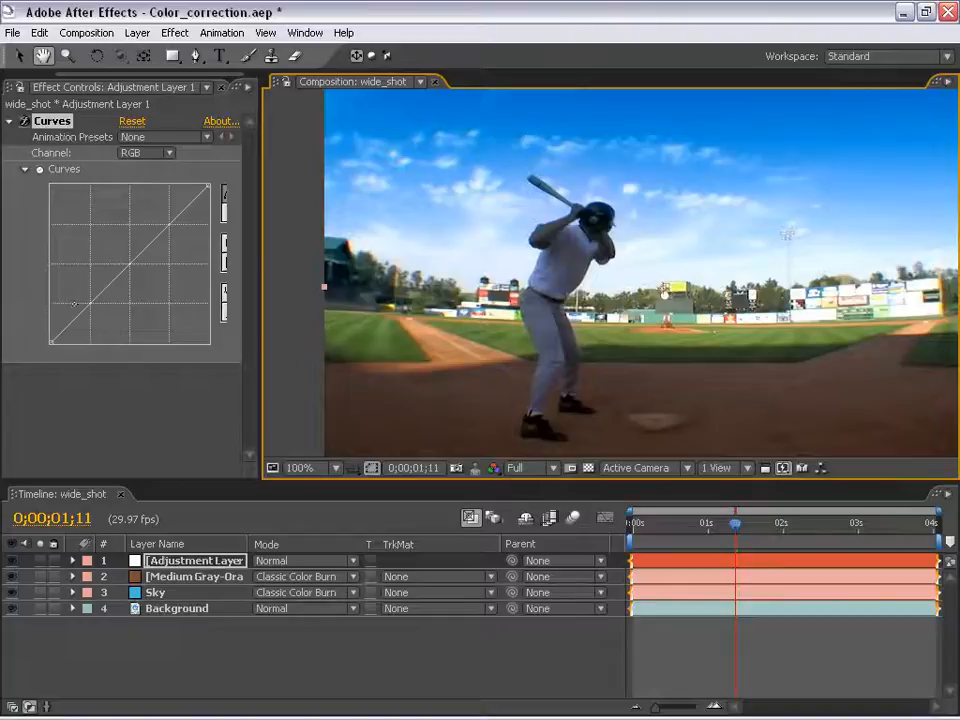
drag(89, 302, 74, 326)
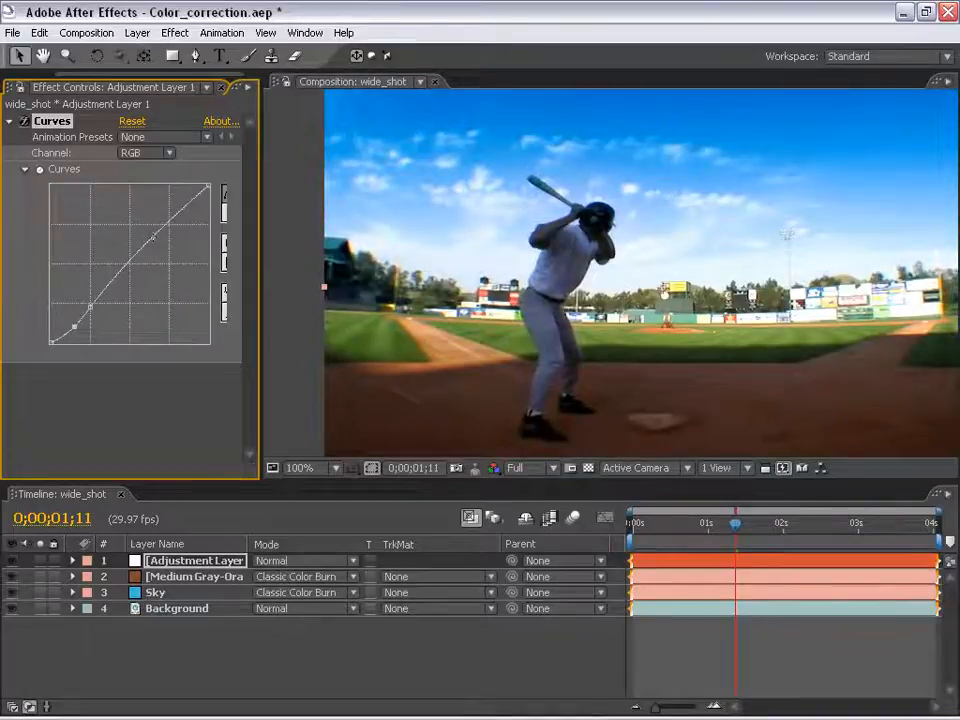
drag(153, 237, 154, 228)
drag(90, 306, 98, 304)
drag(154, 228, 157, 227)
drag(98, 304, 97, 302)
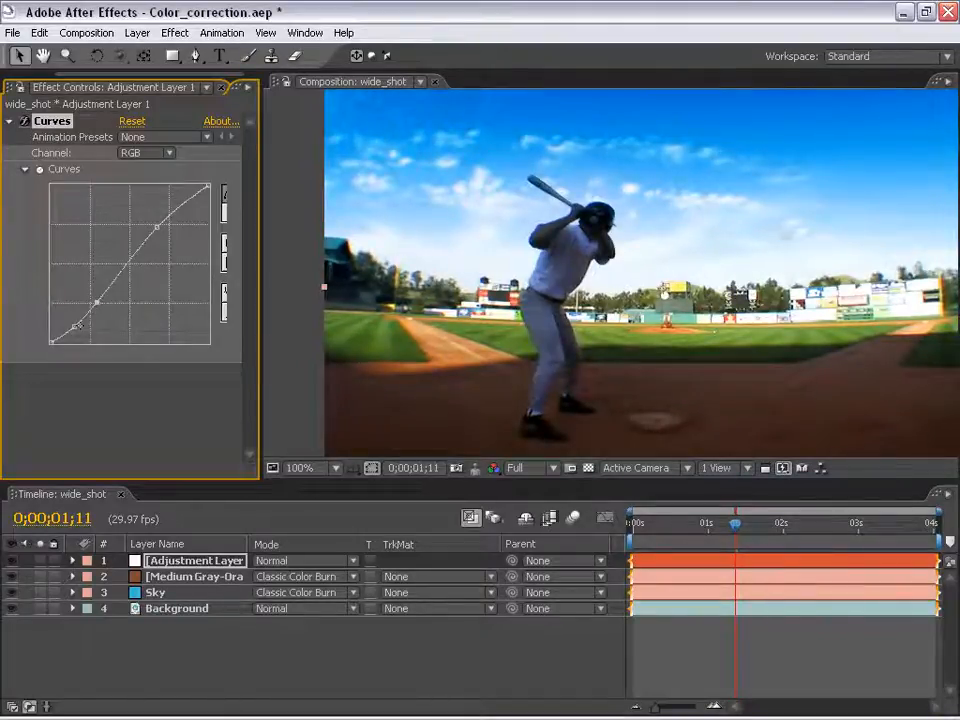
Step: Reshape the lower part of the RGB curve, deepening the darkest shadows and lifting the upper shadow point slightly
key(h)
key(comma)
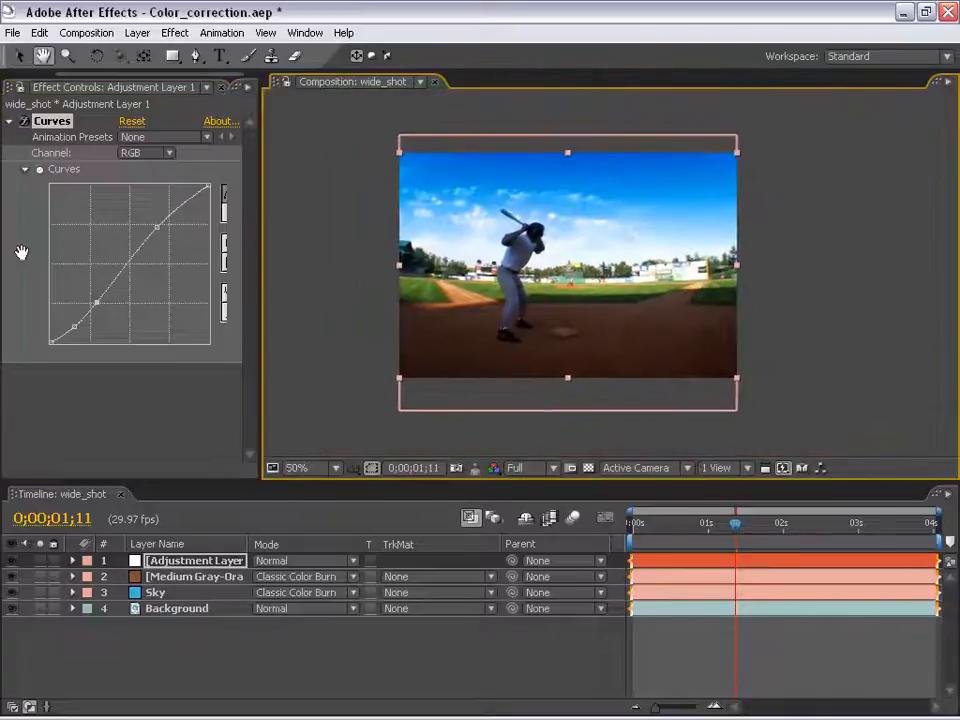
key(v)
drag(74, 326, 92, 297)
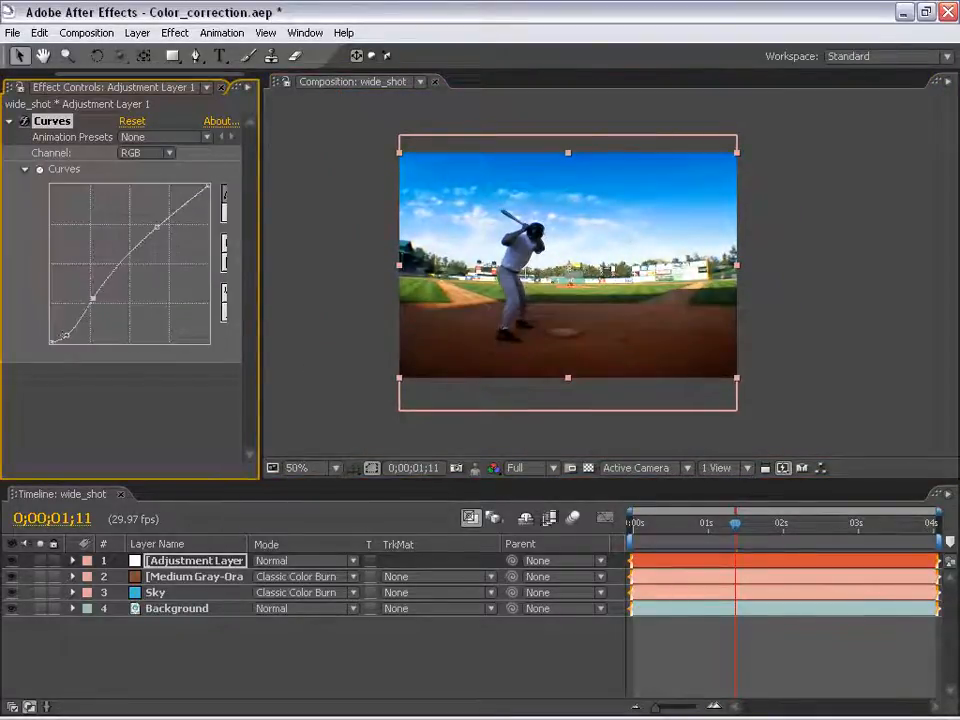
drag(66, 336, 65, 335)
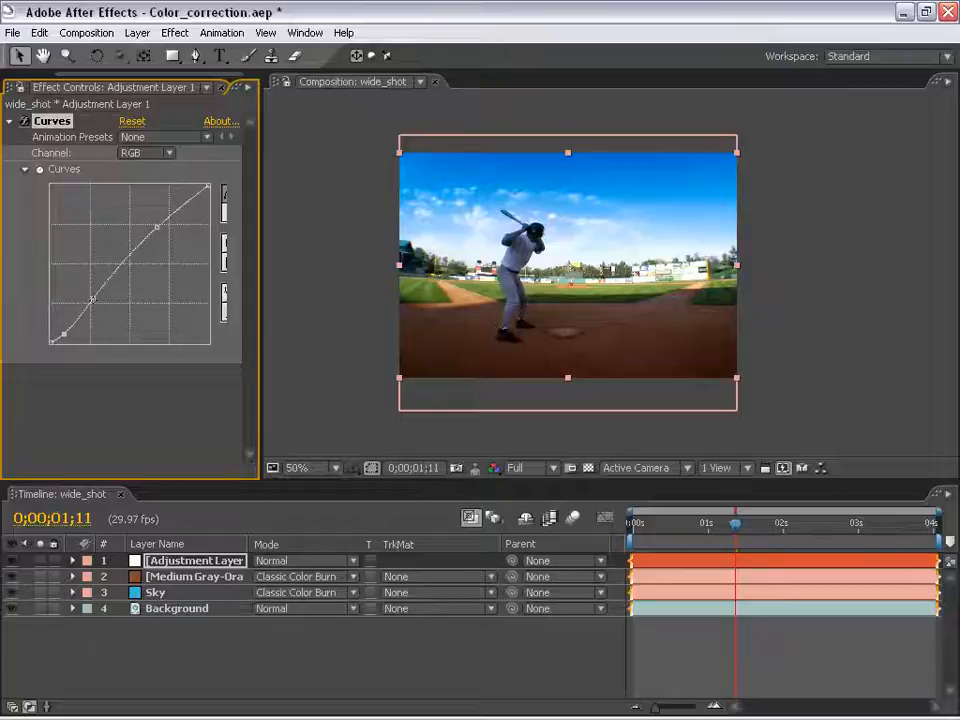
drag(92, 298, 105, 311)
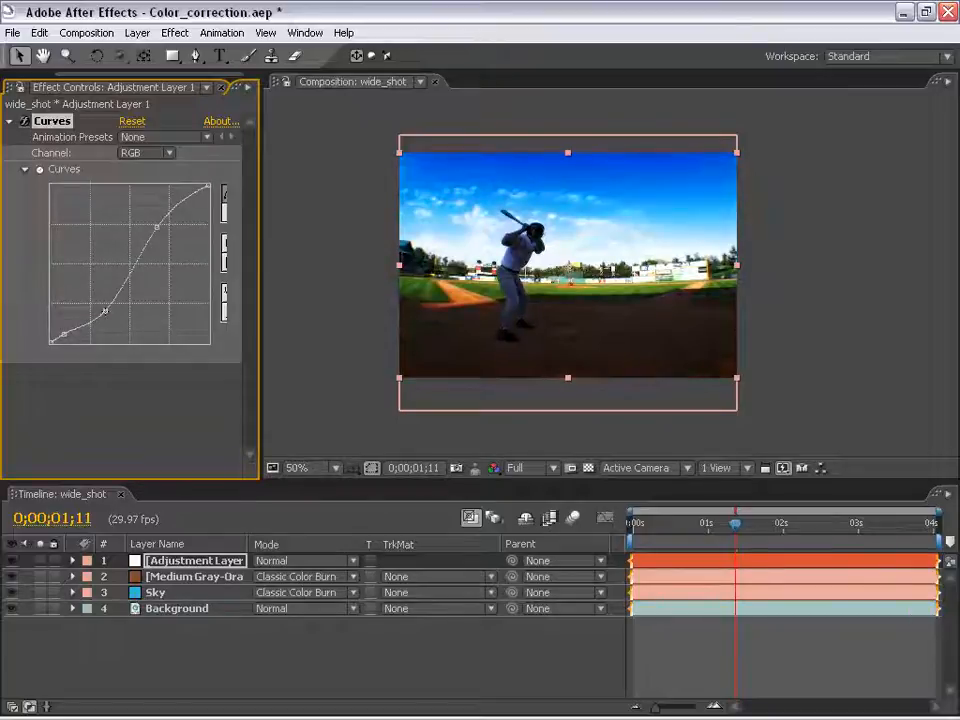
key(ctrl+z)
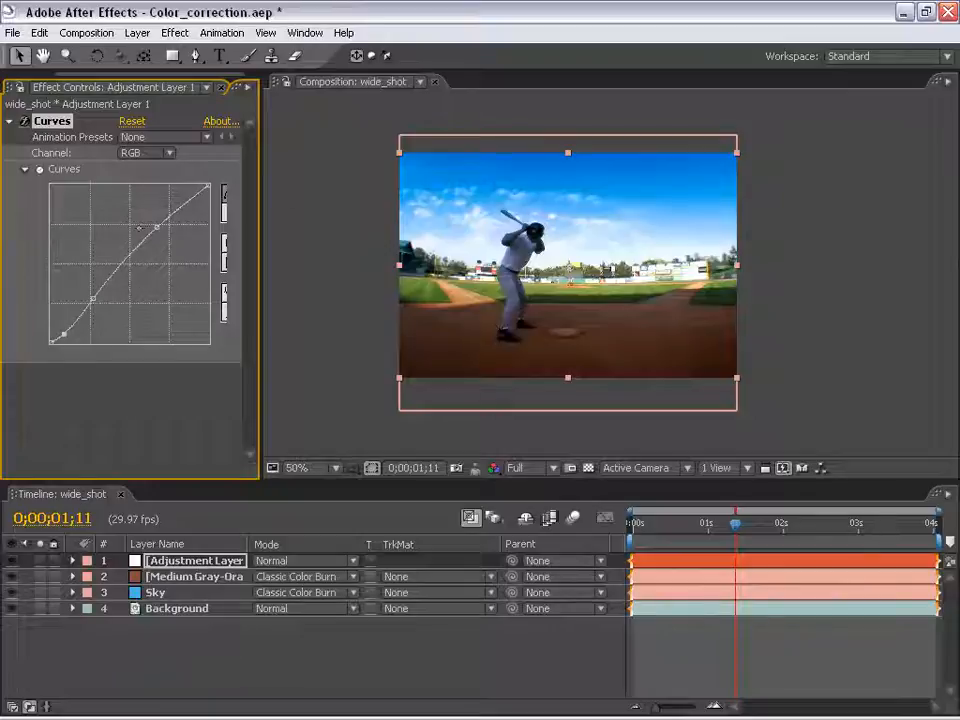
Step: Move the RGB curve's highlight point higher and toward the brightest tones, keeping the midtones nearly straight
drag(154, 221, 173, 209)
drag(131, 255, 225, 86)
key(h)
drag(522, 297, 523, 296)
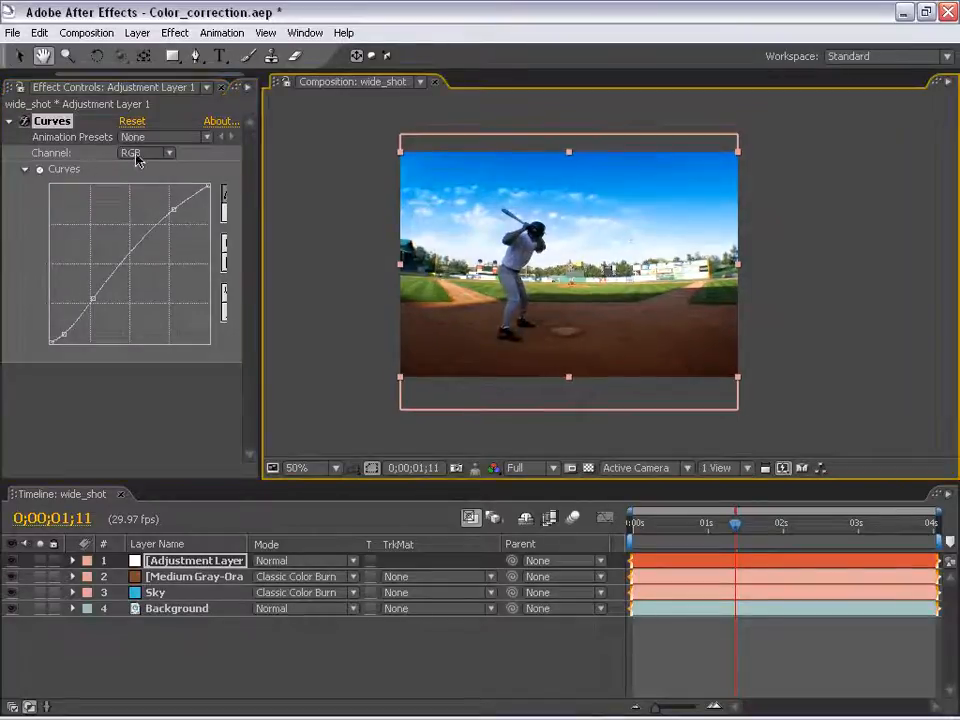
Step: Add a neutral midpoint to the Red channel curve and lower the Blue channel curve's midpoint slightly to warm the image
click(137, 155)
click(146, 171)
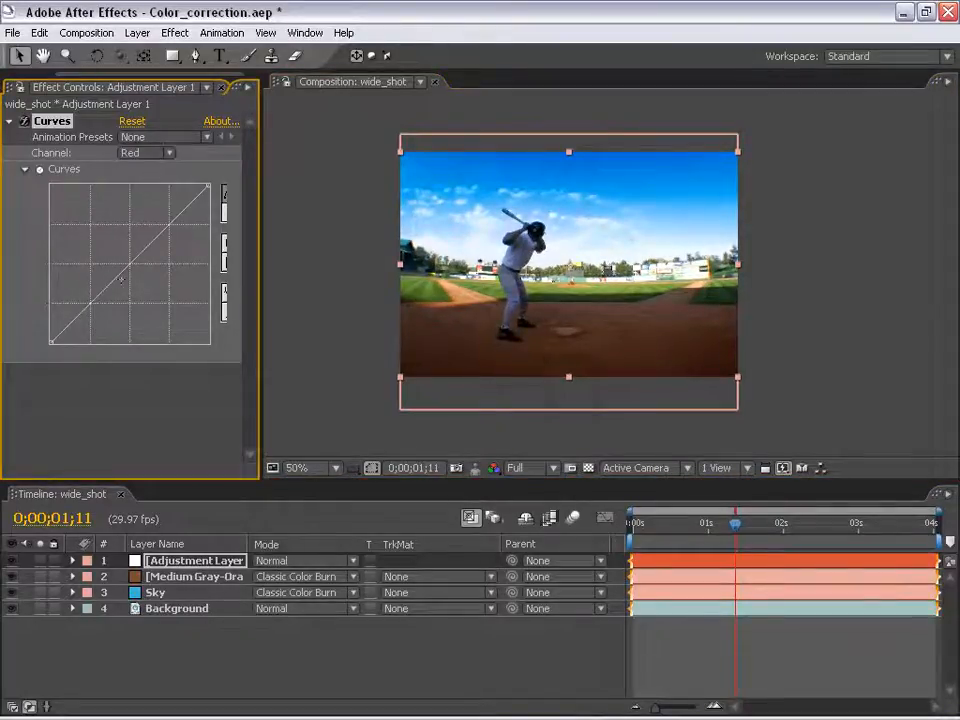
click(131, 264)
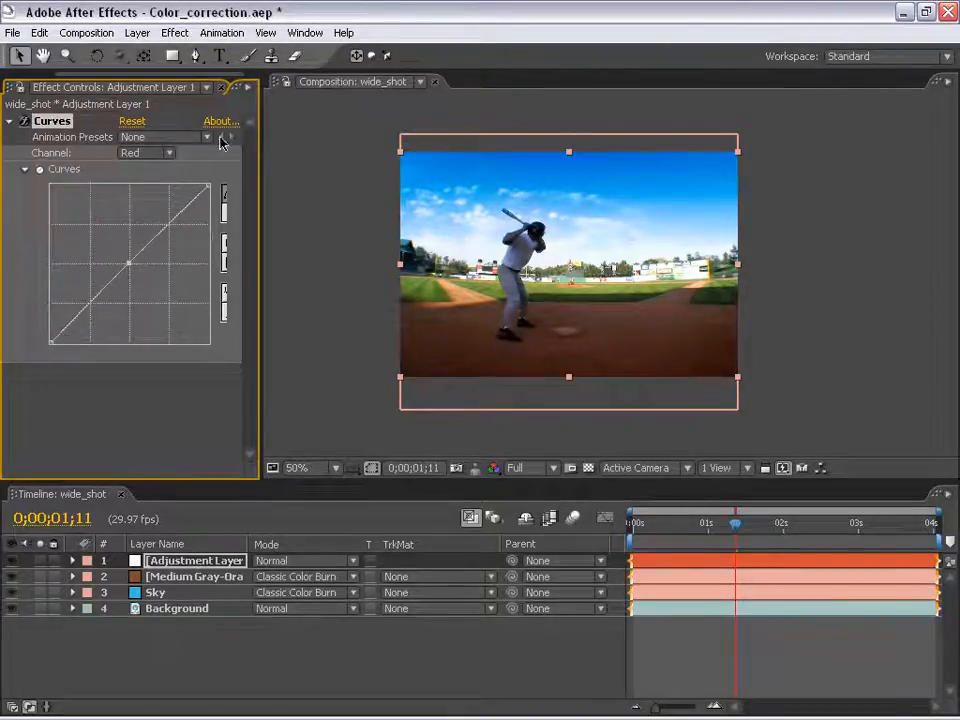
click(137, 153)
click(145, 184)
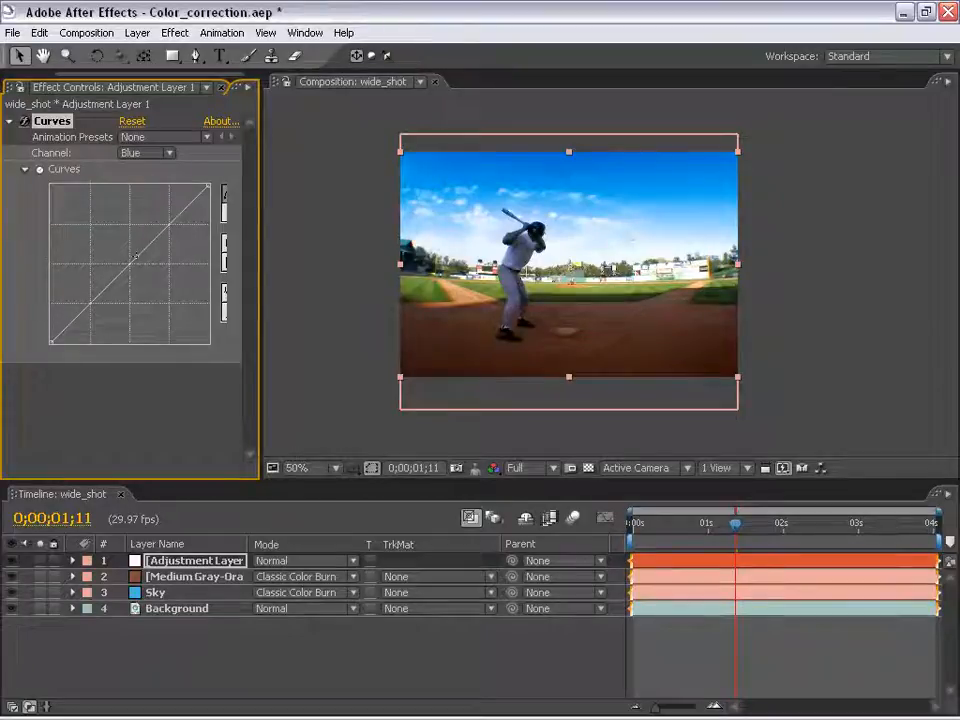
mouse_move(131, 264)
mouse_down()
mouse_move(107, 242)
mouse_move(133, 266)
mouse_up()
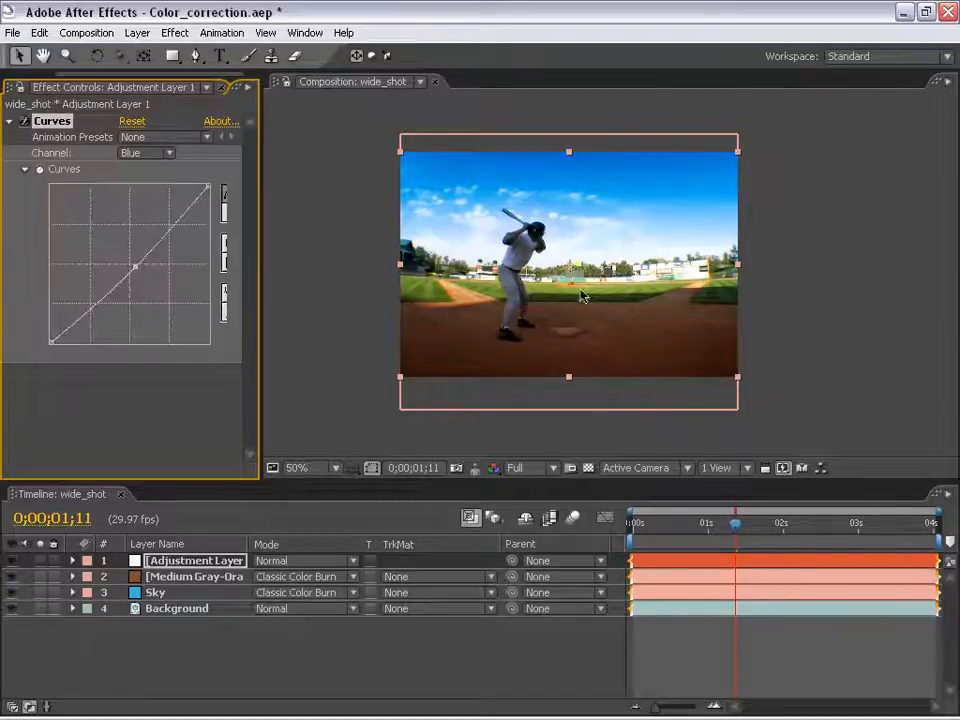
key(period)
key(space)
drag(541, 356, 553, 302)
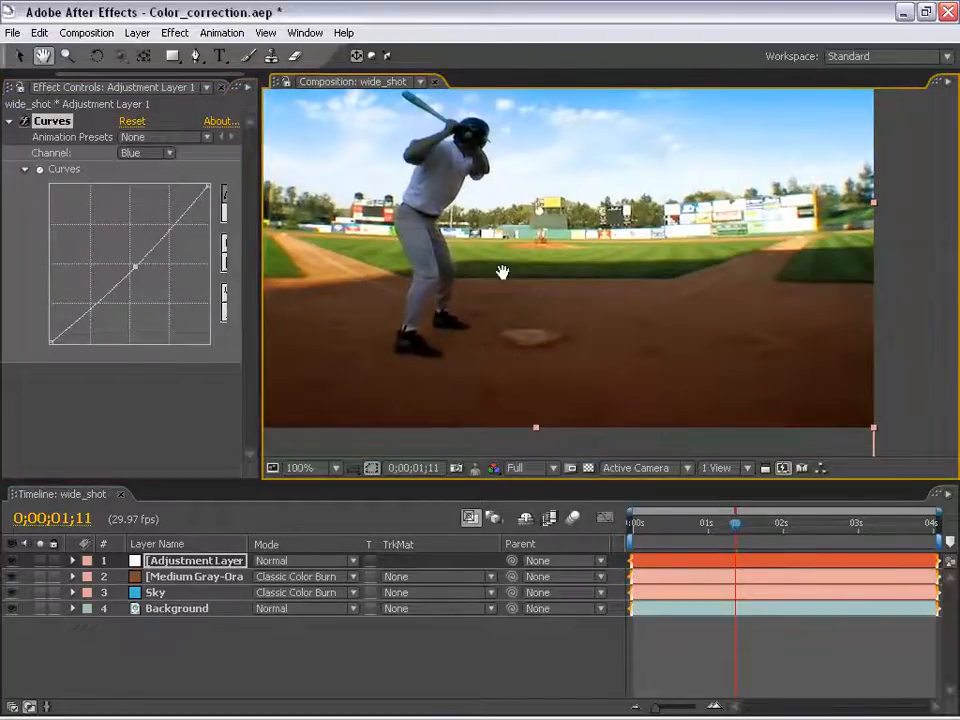
key(comma)
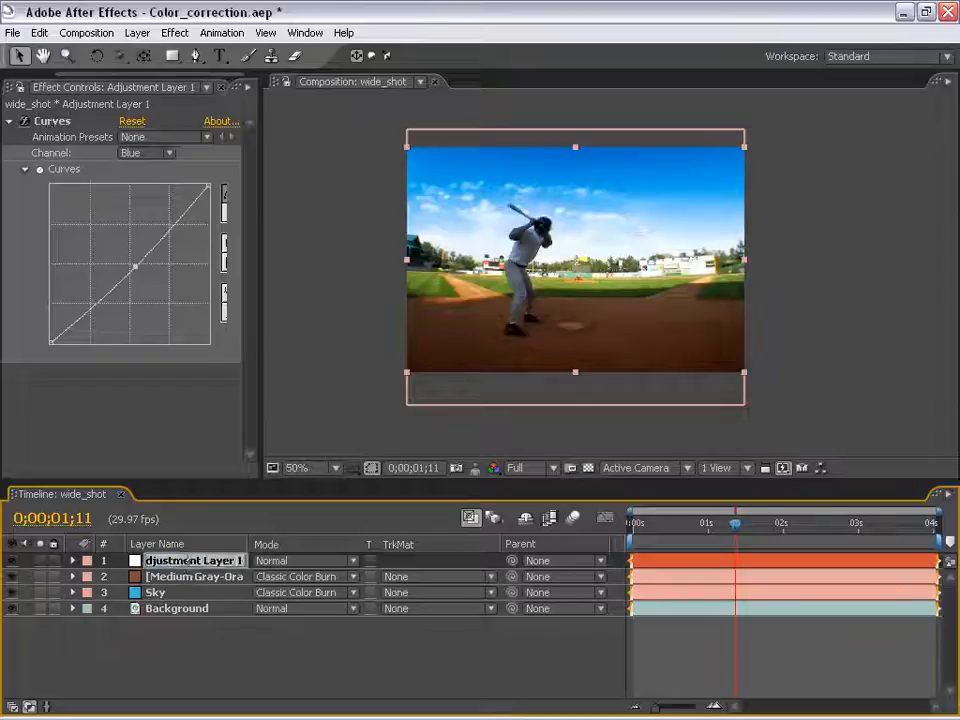
Step: Rename the adjustment layer as Color Correction
text(Color)
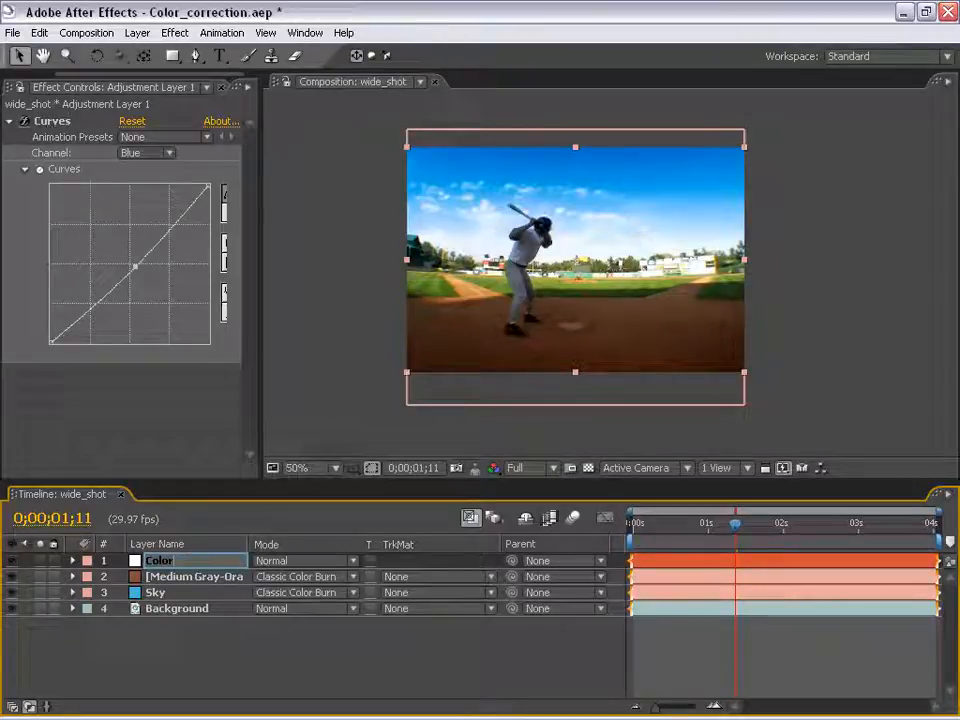
text( Corr)
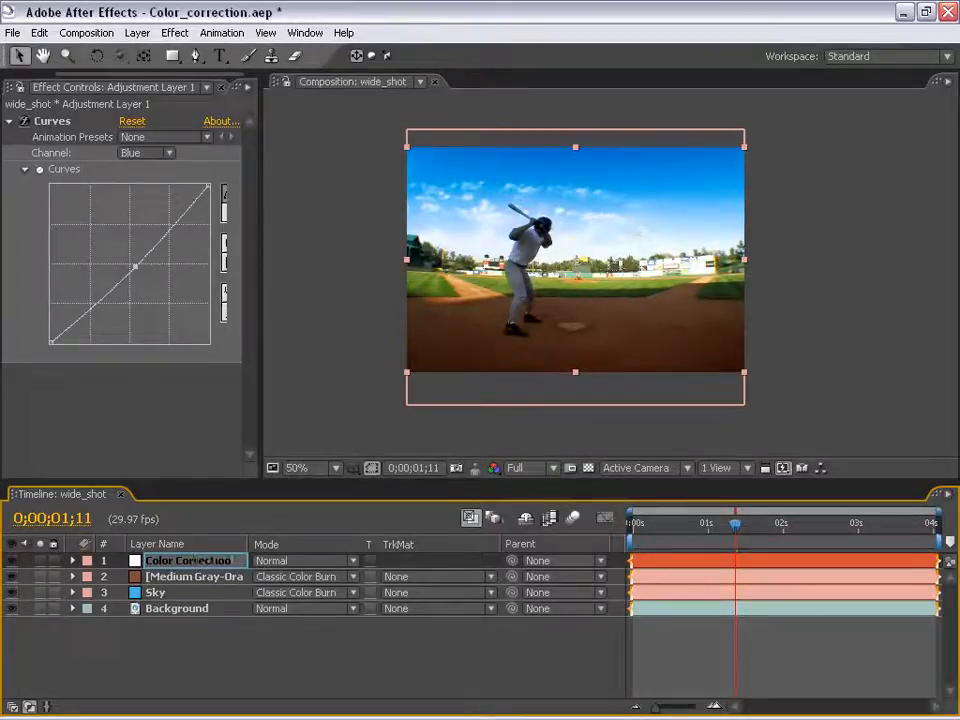
text(ection)
key(Return)
Step: Duplicate the Background layer and move the copy to the top of the layer stack
click(166, 610)
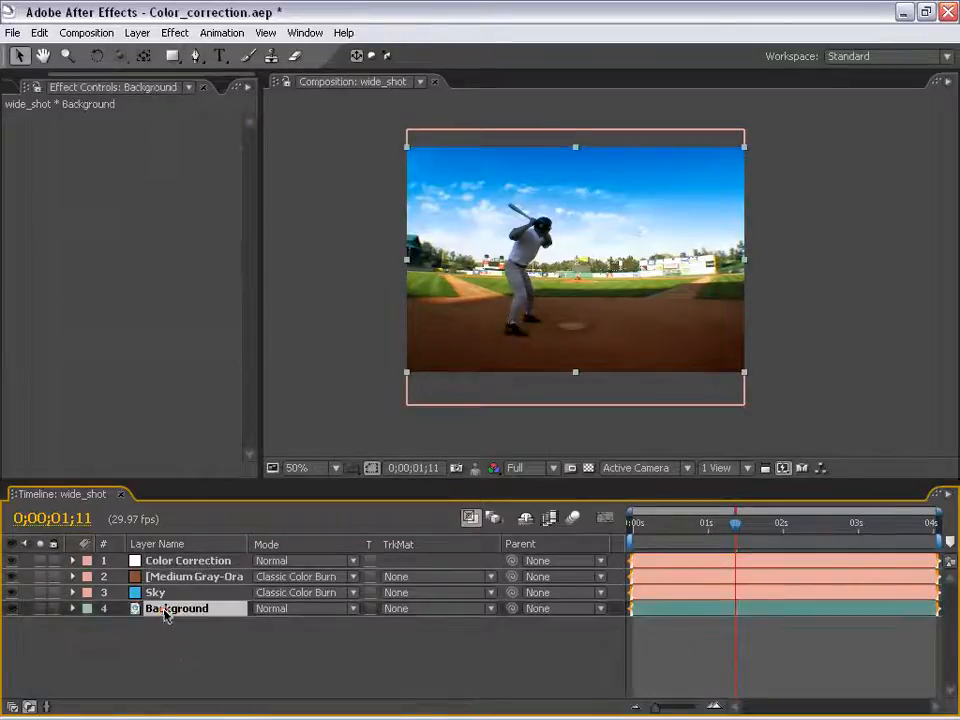
key(ctrl+d)
drag(150, 607, 173, 565)
key(period)
key(h)
drag(561, 304, 565, 312)
key(comma)
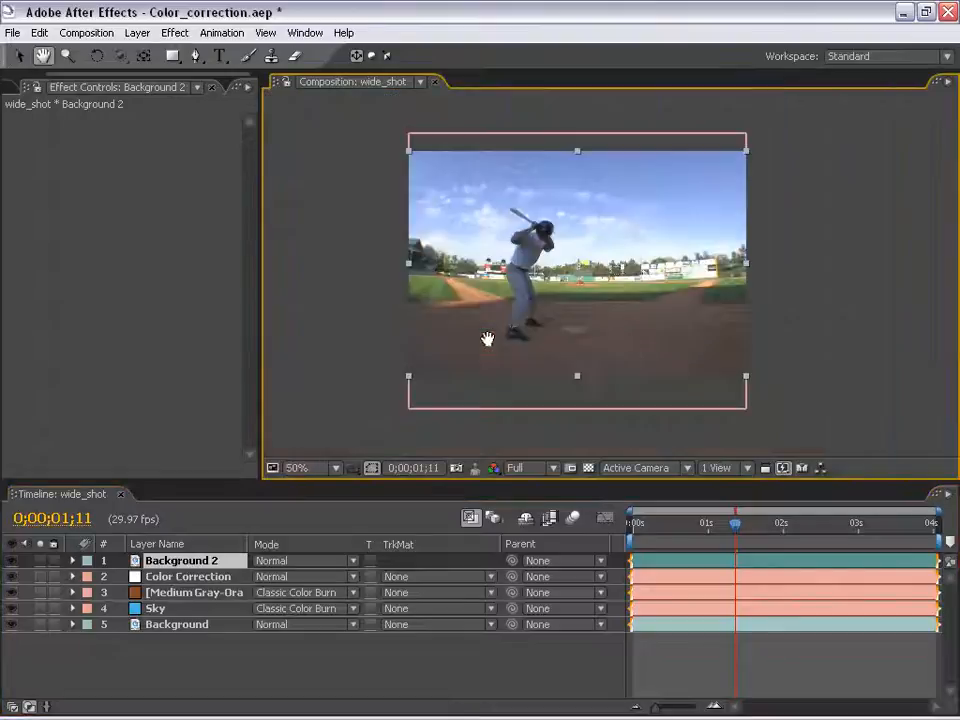
Step: Hide and show the Background copy repeatedly to compare the original with the corrected shot, and remove the copy
key(v)
click(11, 561)
click(11, 561)
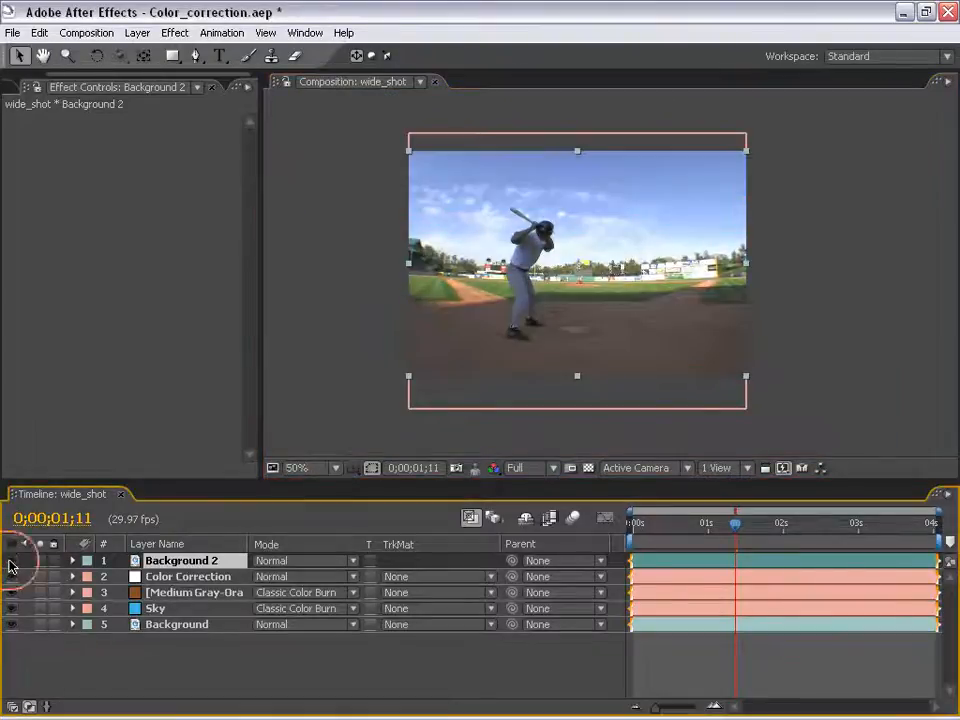
click(11, 561)
click(11, 561)
click(11, 561)
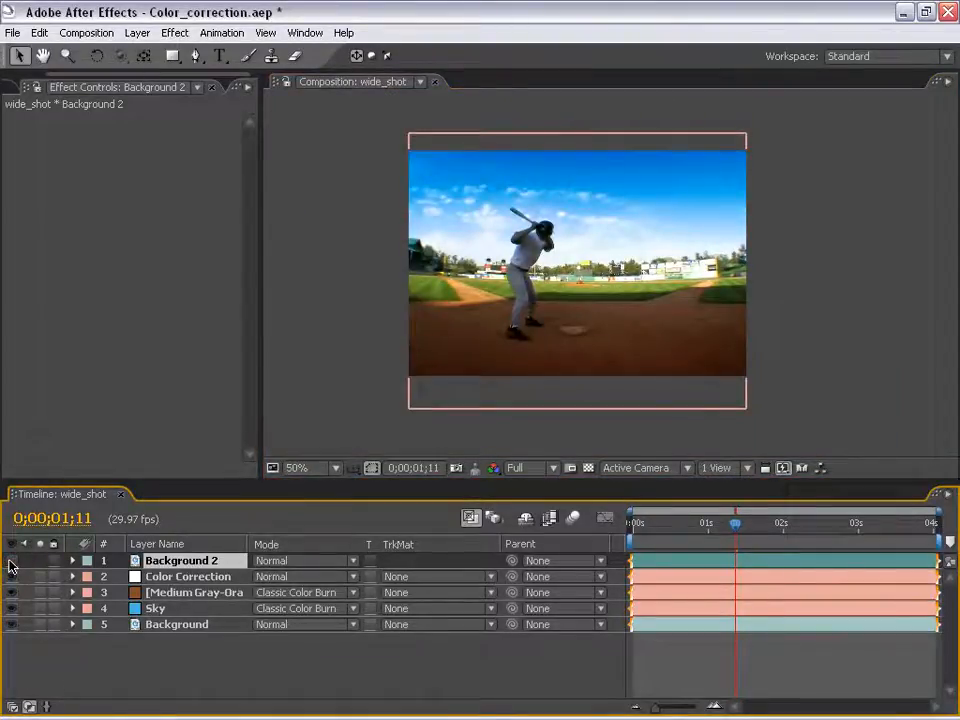
click(11, 561)
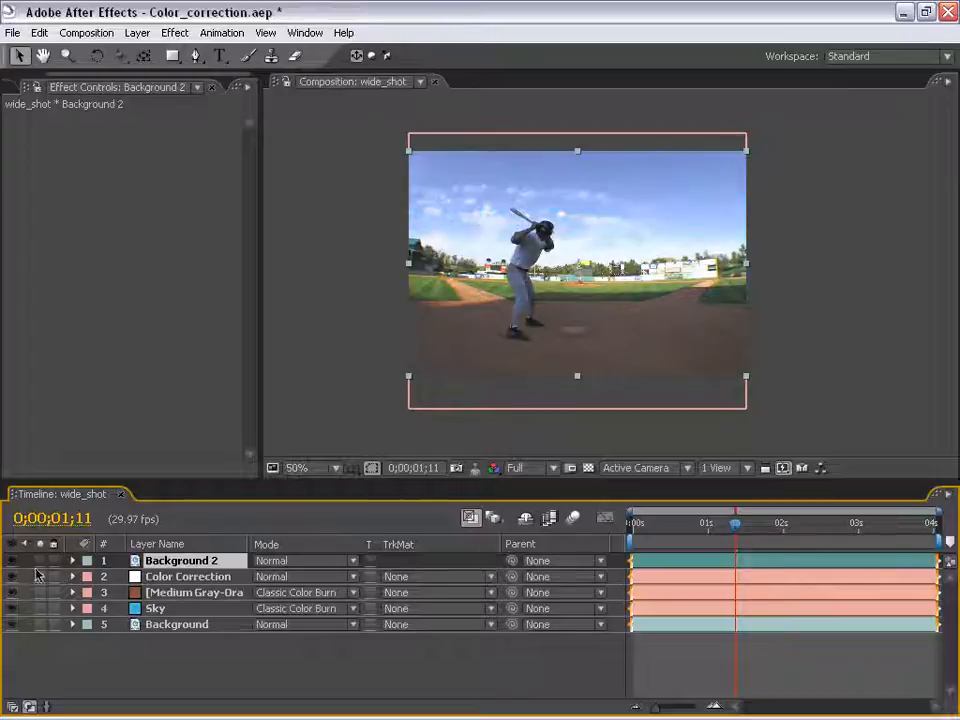
click(182, 592)
click(163, 608)
click(159, 595)
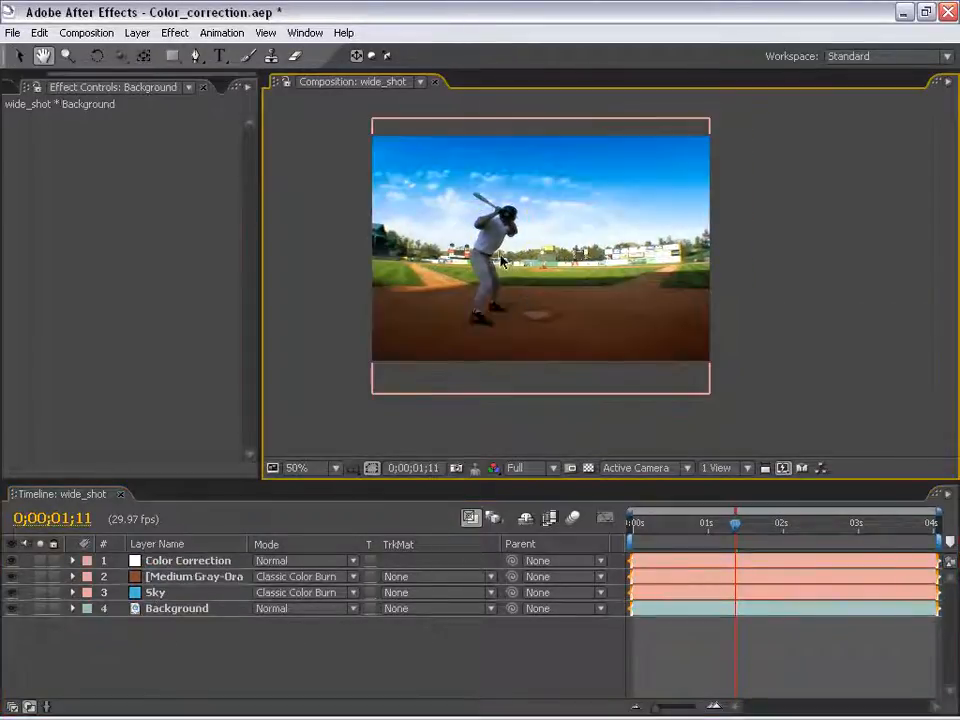
Step: Collapse Curves on the Color Correction layer and add the Levels effect to that layer
drag(531, 254, 552, 271)
key(period)
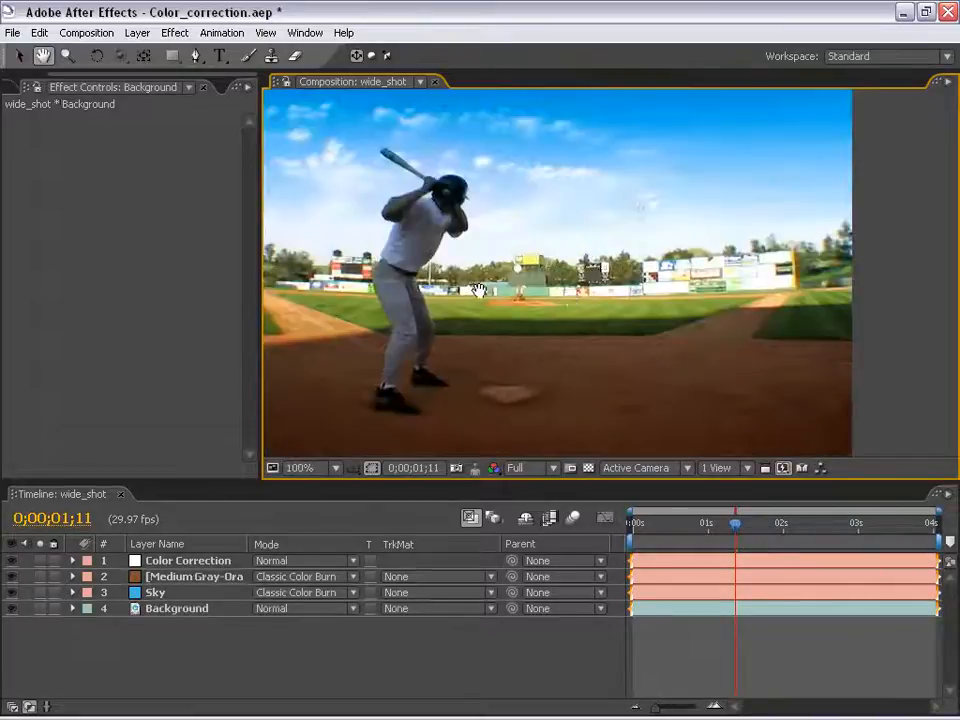
key(comma)
drag(541, 322, 527, 313)
key(v)
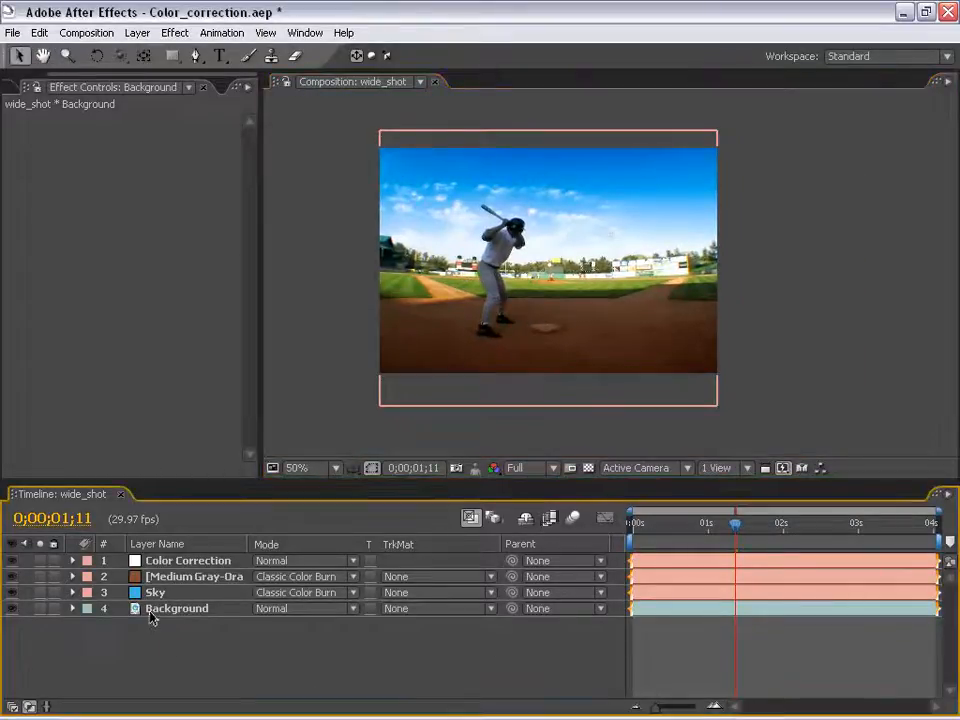
click(158, 561)
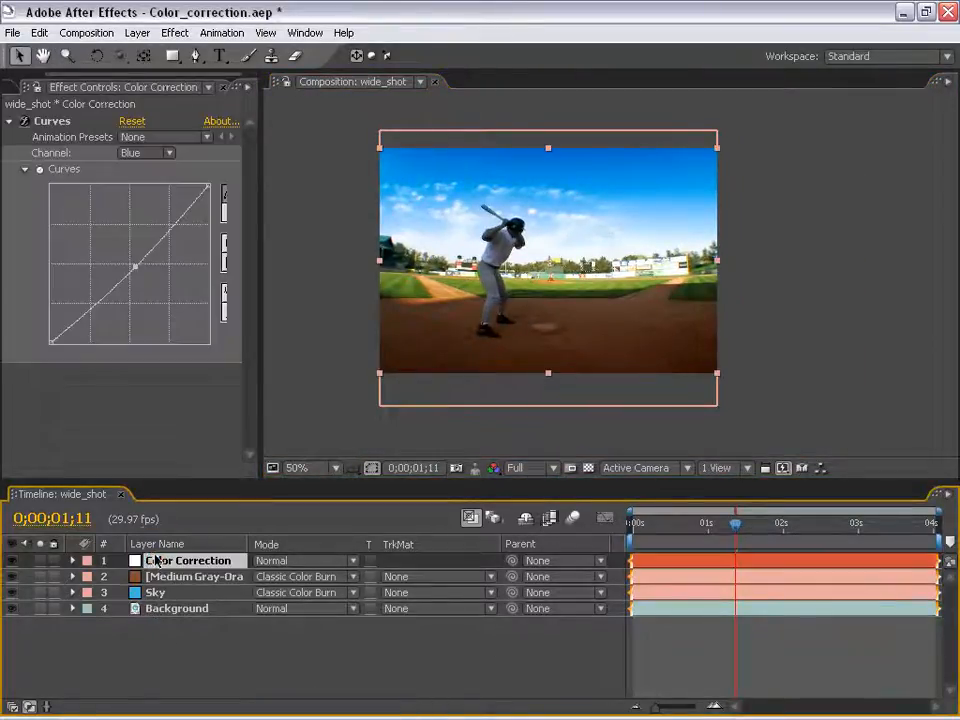
click(9, 122)
click(175, 32)
mouse_move(210, 188)
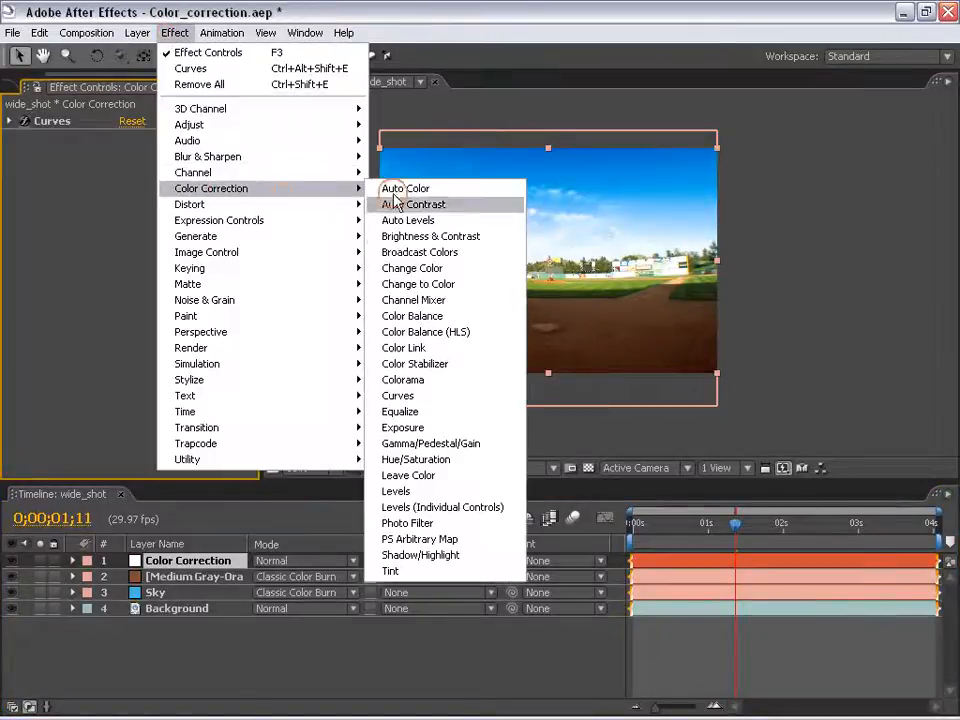
click(398, 491)
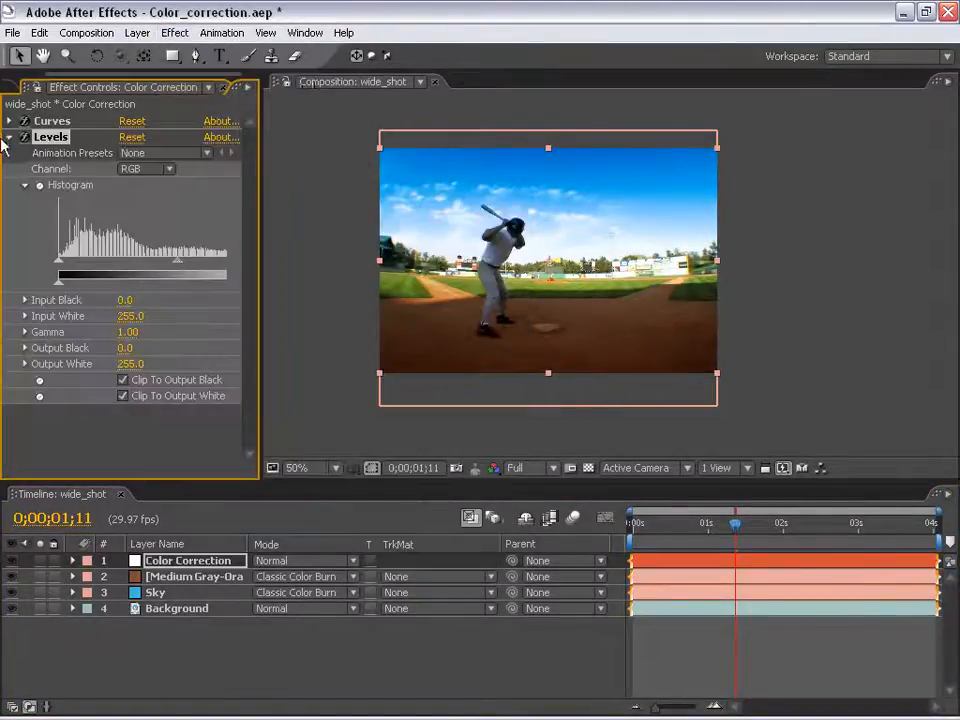
Step: Set the Levels effect's Output White to 230, place Levels above Curves in the effect order, and deselect the layer
drag(259, 279, 369, 289)
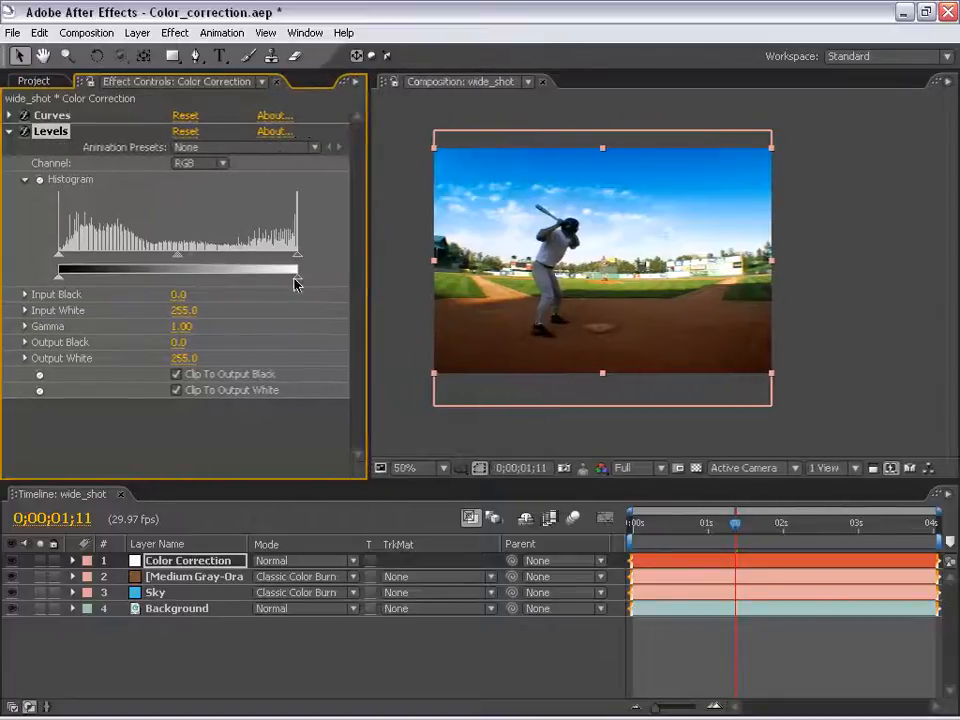
drag(296, 282, 274, 277)
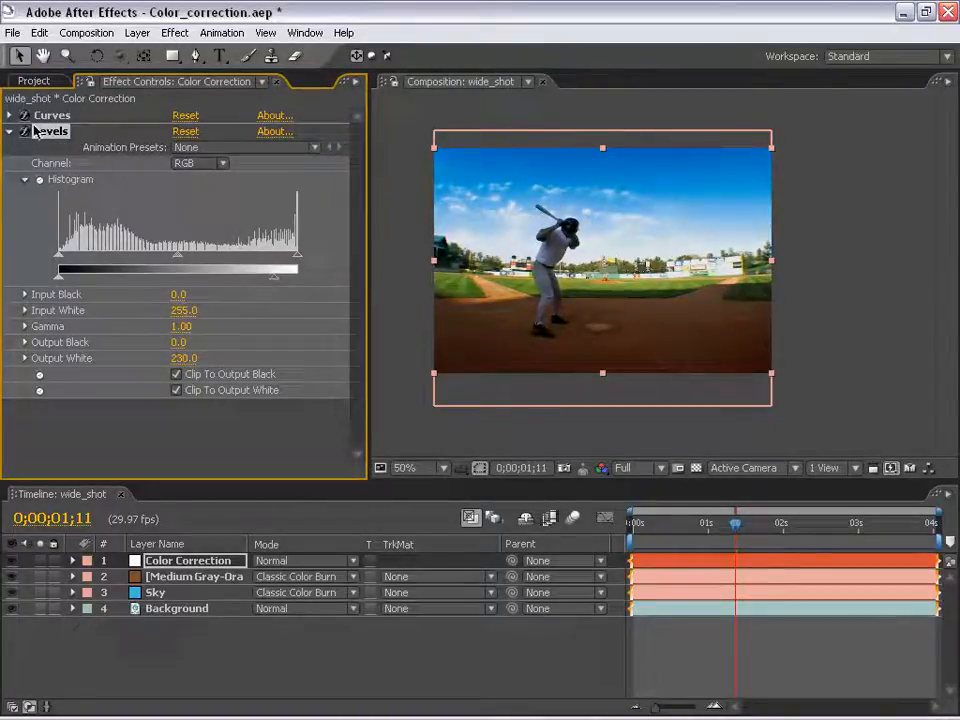
drag(35, 130, 45, 118)
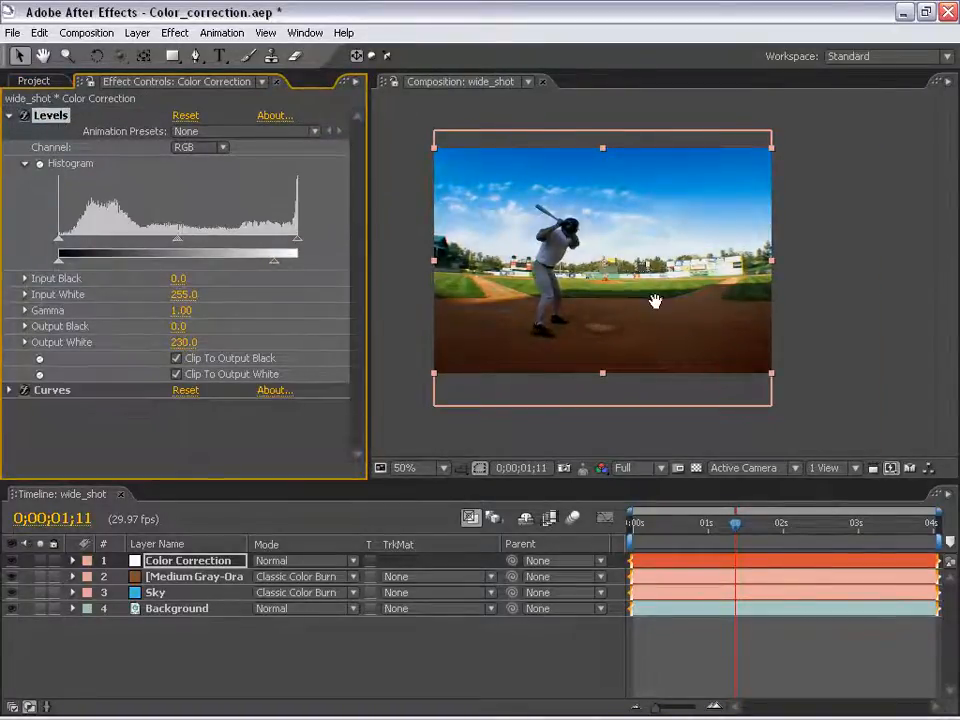
scroll(655, 301, up, 1)
drag(716, 304, 651, 291)
scroll(405, 190, down, 1)
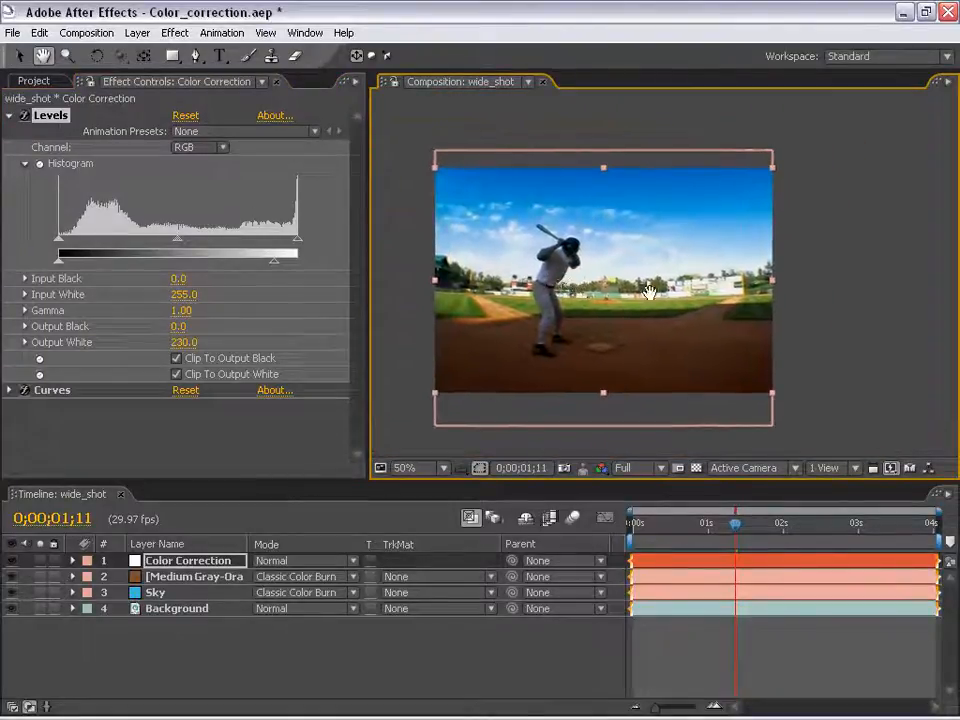
key(F2)
scroll(612, 258, up, 1)
drag(585, 316, 586, 287)
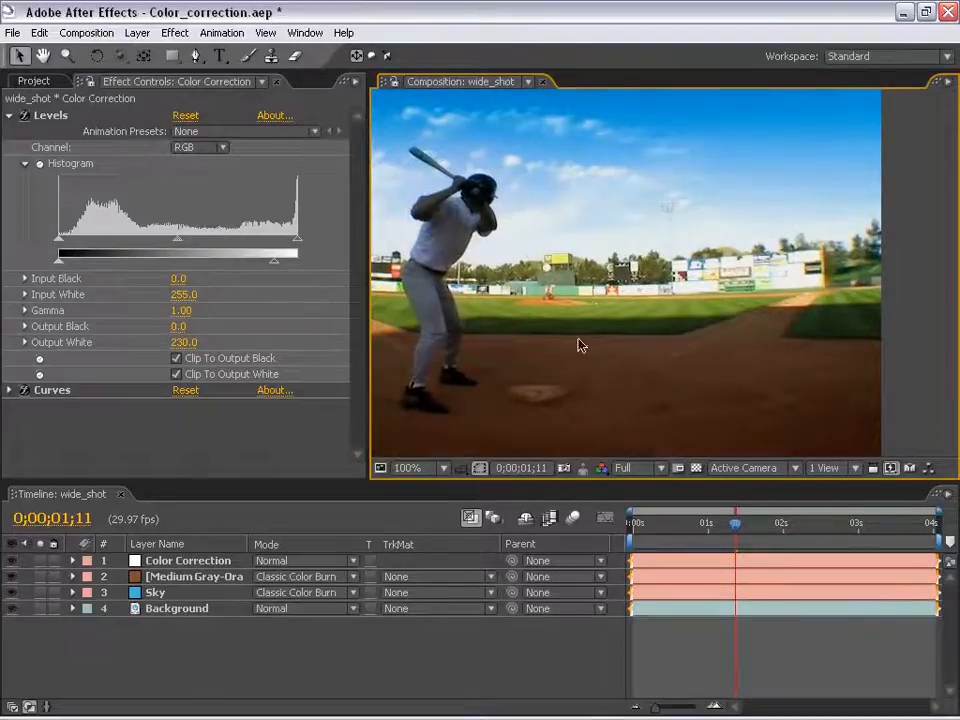
Step: Lower both bottom corners of the Sky layer's large rectangular mask so the blue reaches closer to the horizon
scroll(572, 317, down, 2)
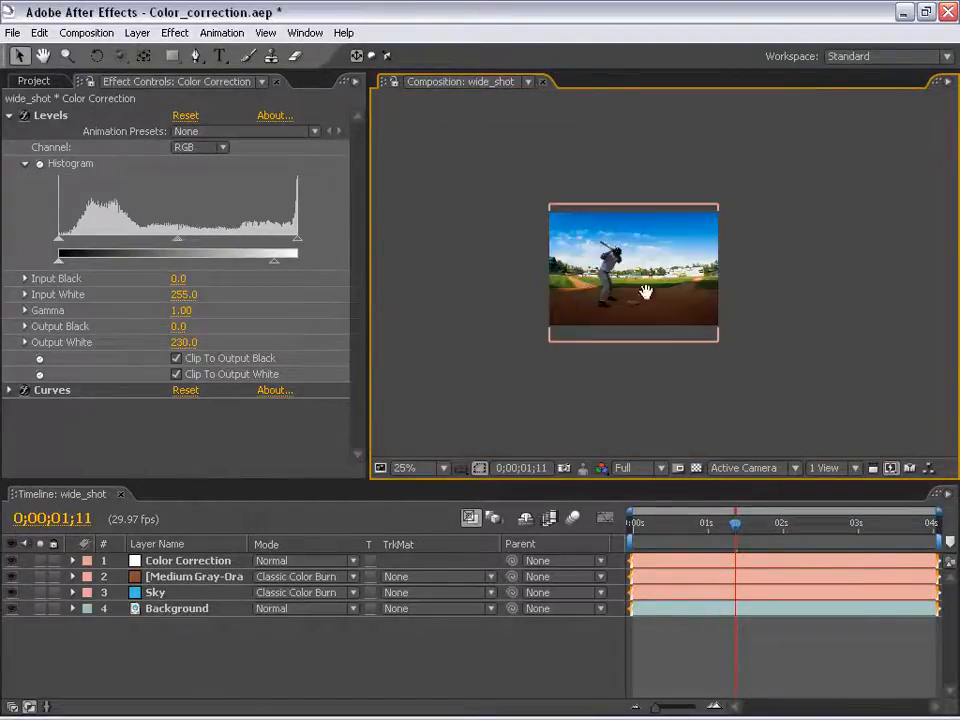
click(236, 592)
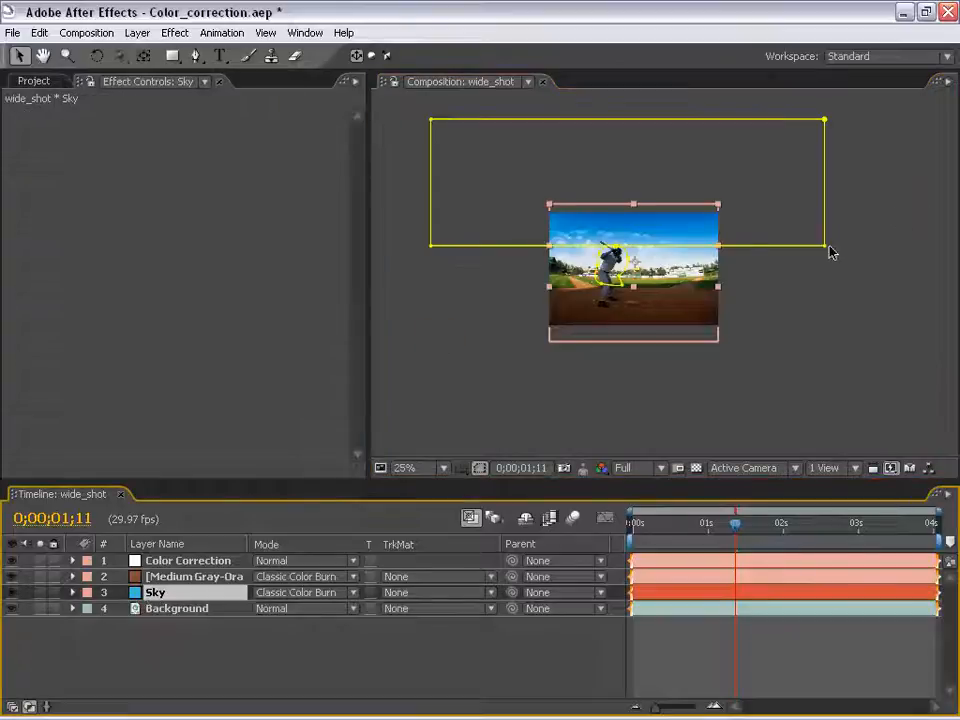
drag(828, 246, 824, 262)
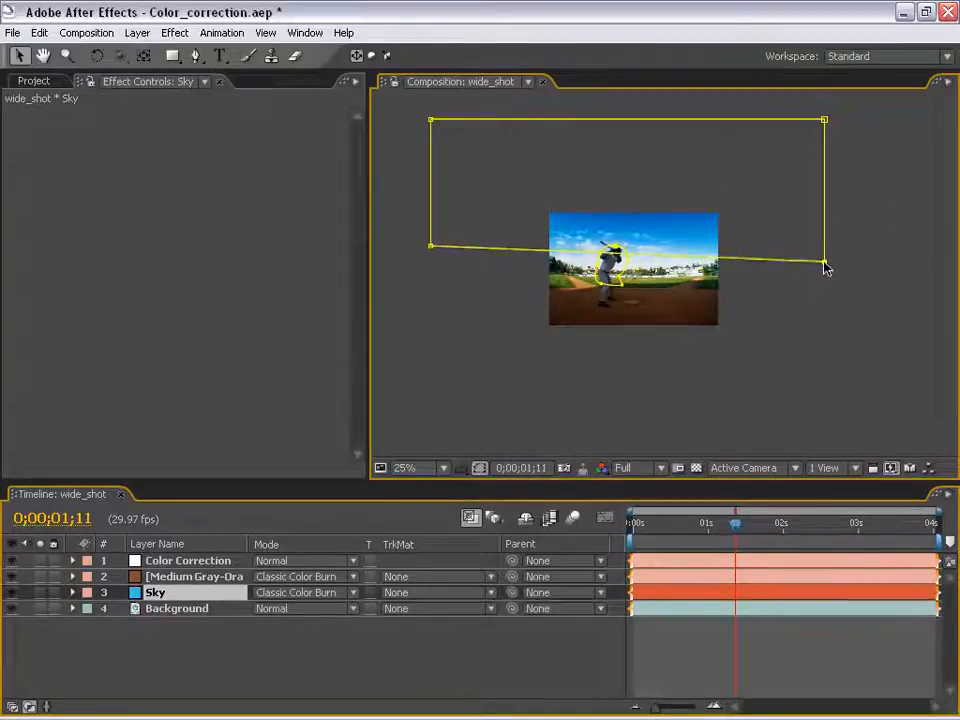
scroll(611, 328, up, 2)
drag(566, 300, 750, 298)
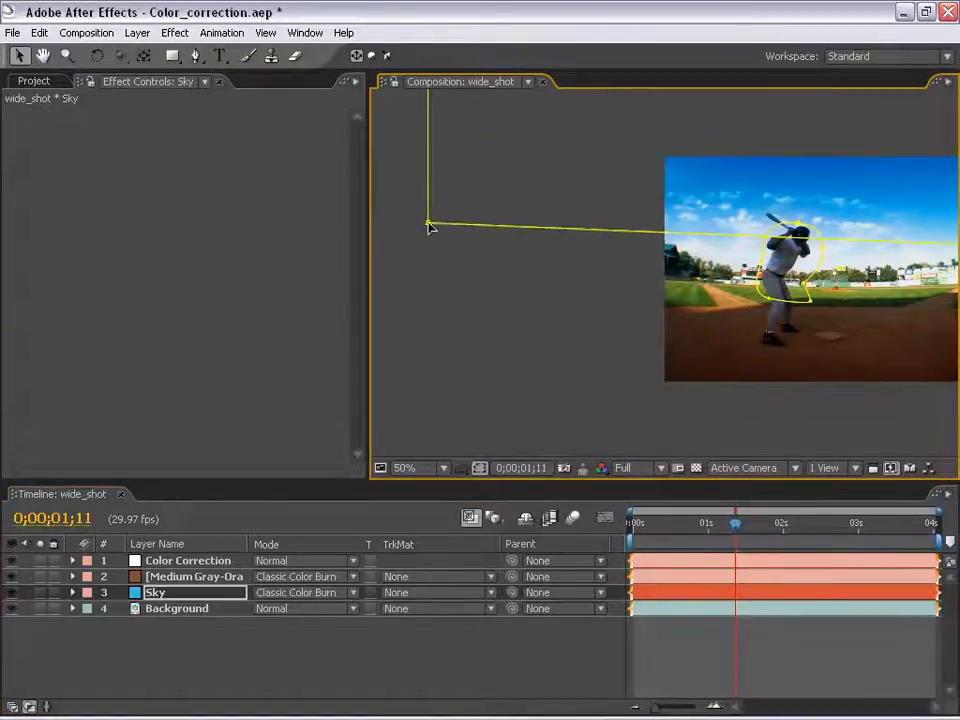
drag(428, 224, 427, 243)
drag(892, 273, 692, 266)
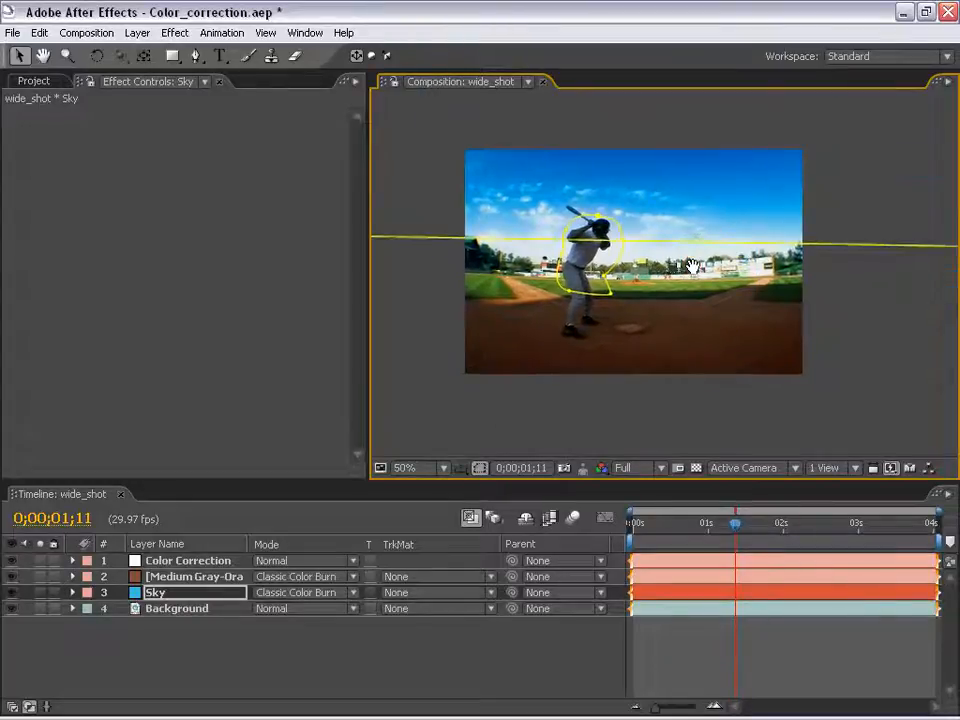
Step: Deselect the Sky layer and review the corrected wide shot without the mask outlines
click(718, 660)
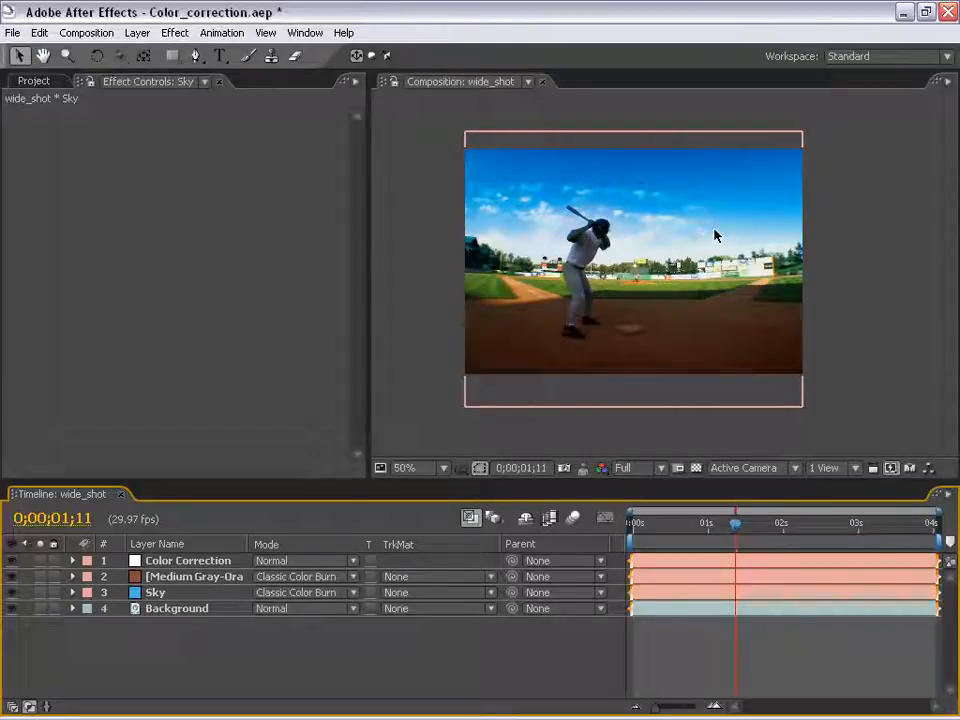
click(883, 351)
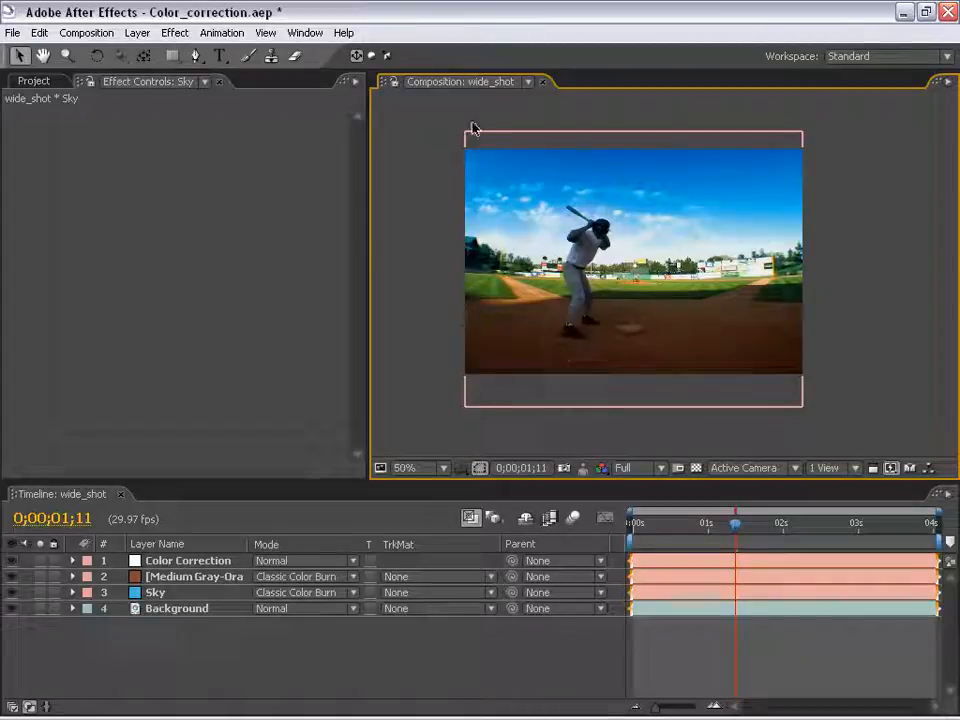
click(753, 672)
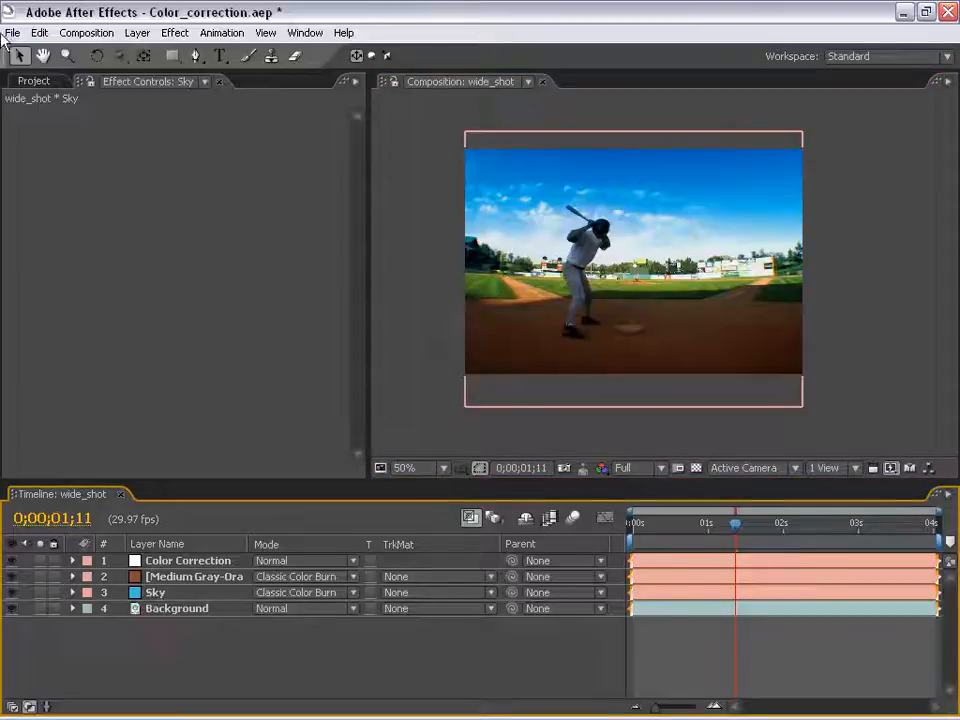
Step: Create a new composition from the close_up.mov footage in the project
click(33, 84)
click(68, 220)
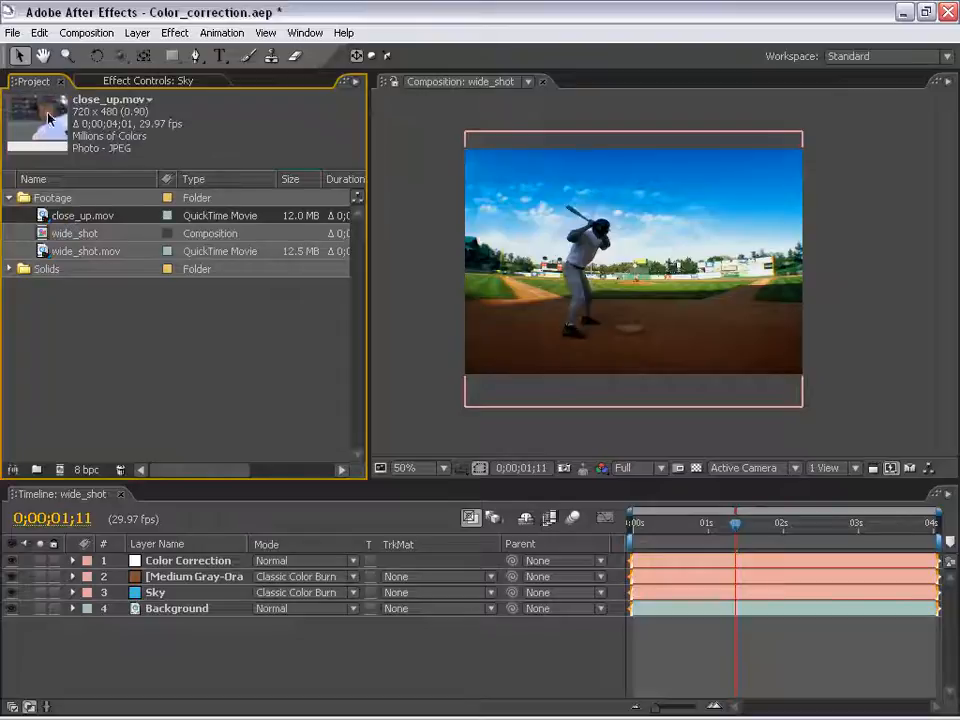
drag(43, 220, 60, 469)
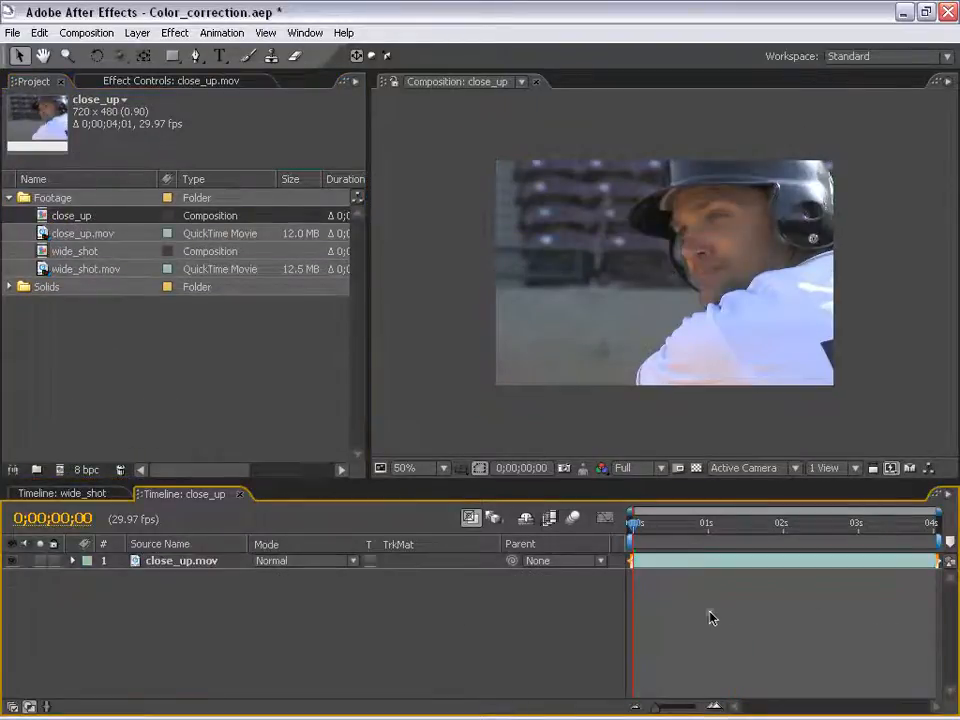
Step: Apply the Curves effect to the close_up.mov layer
scroll(612, 284, up, 2)
key(h)
drag(670, 229, 628, 225)
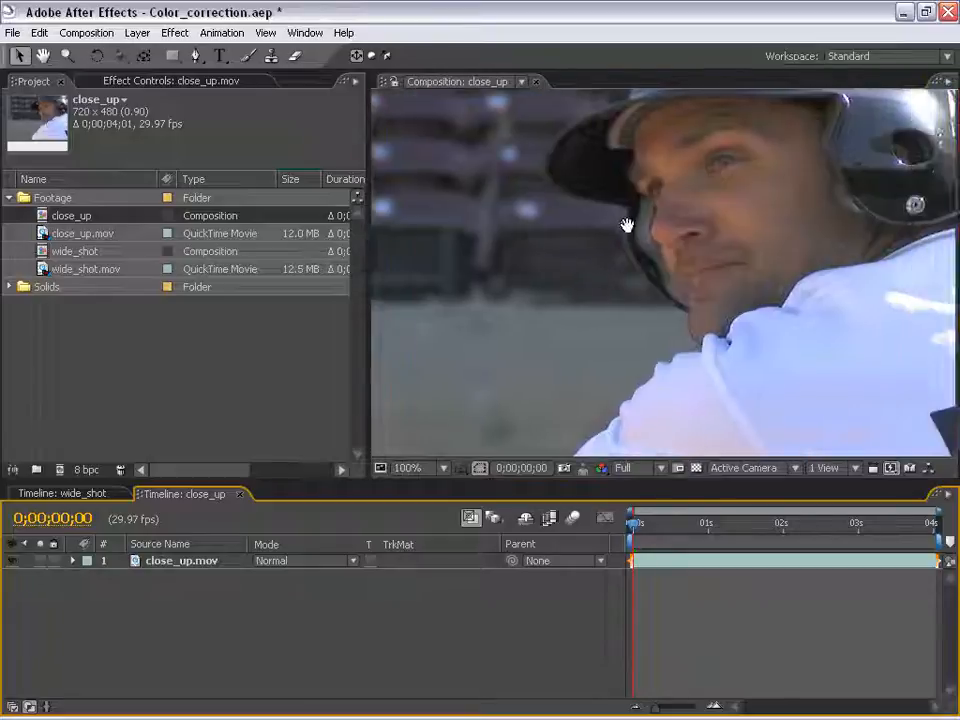
scroll(602, 229, down, 1)
drag(698, 271, 643, 275)
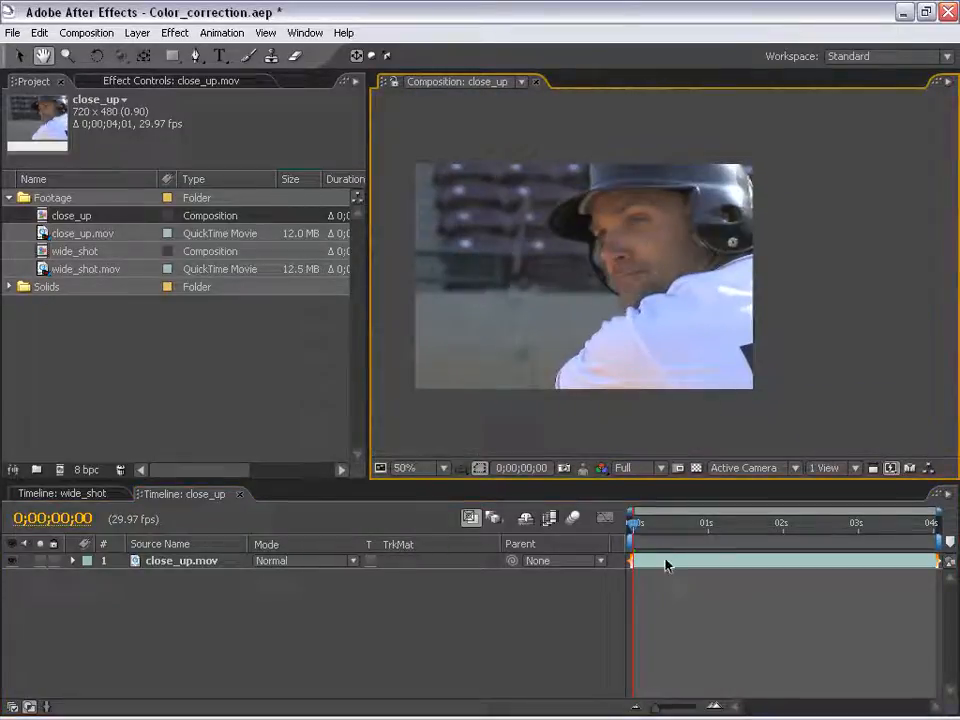
click(666, 566)
key(v)
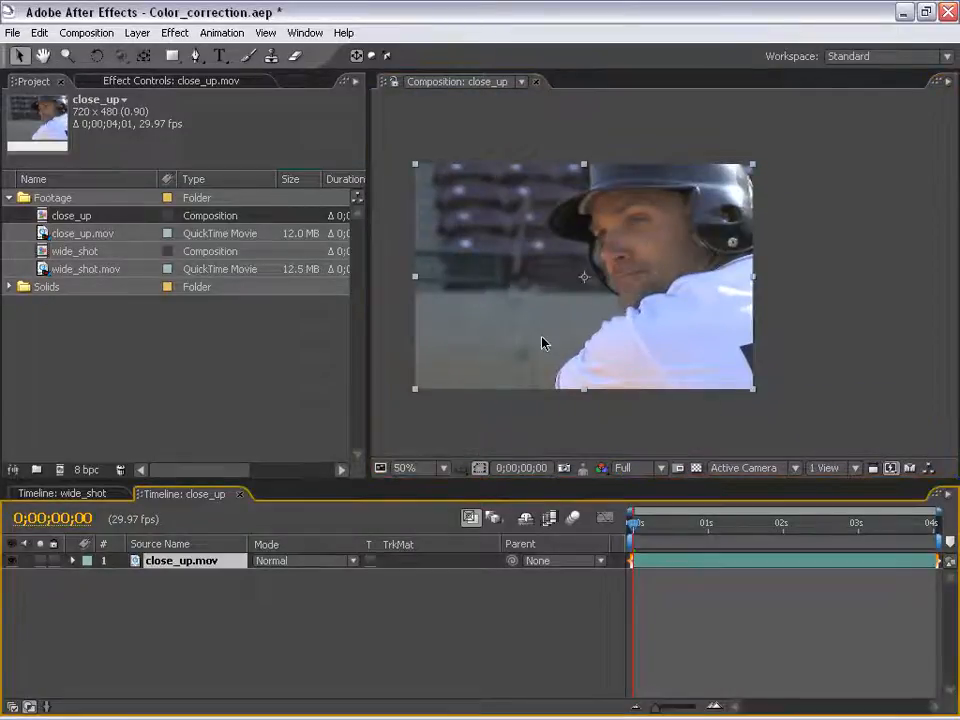
click(175, 32)
mouse_move(300, 188)
click(433, 393)
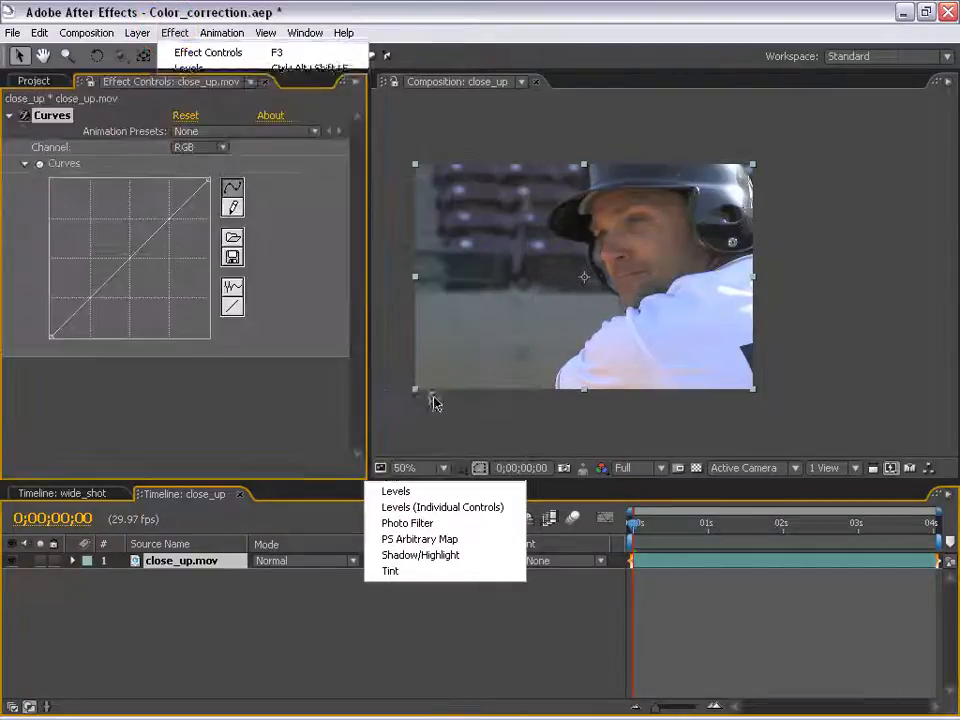
Step: Shape the RGB curve of the close-up by pulling the midtones down, moving the black point inward and slightly lowering the white point
mouse_move(138, 255)
mouse_down()
mouse_move(141, 268)
mouse_move(154, 269)
mouse_up()
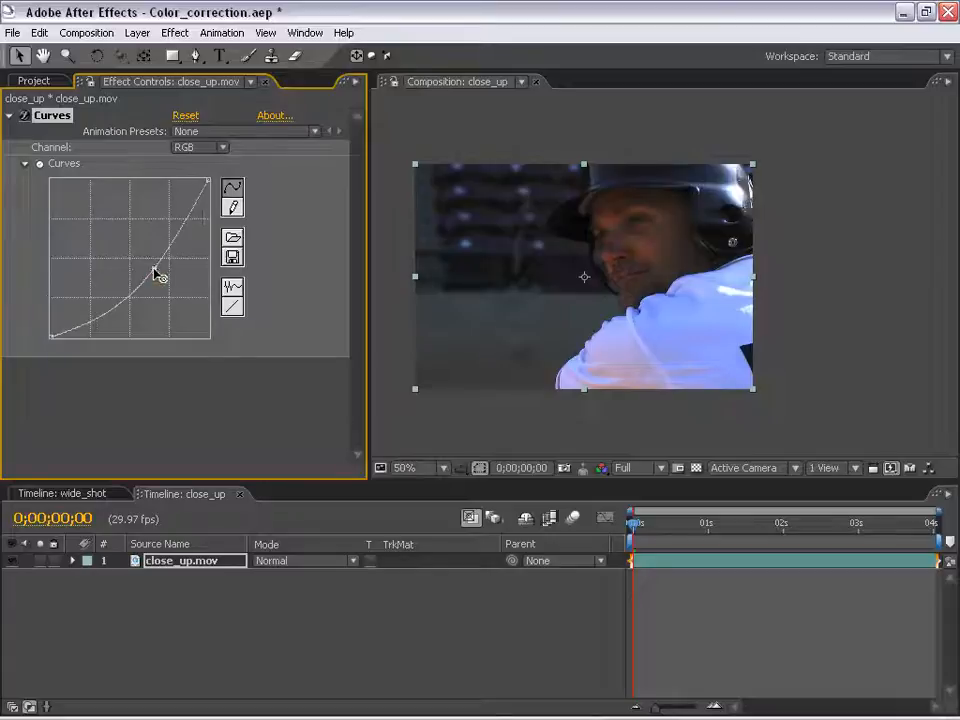
drag(52, 335, 63, 337)
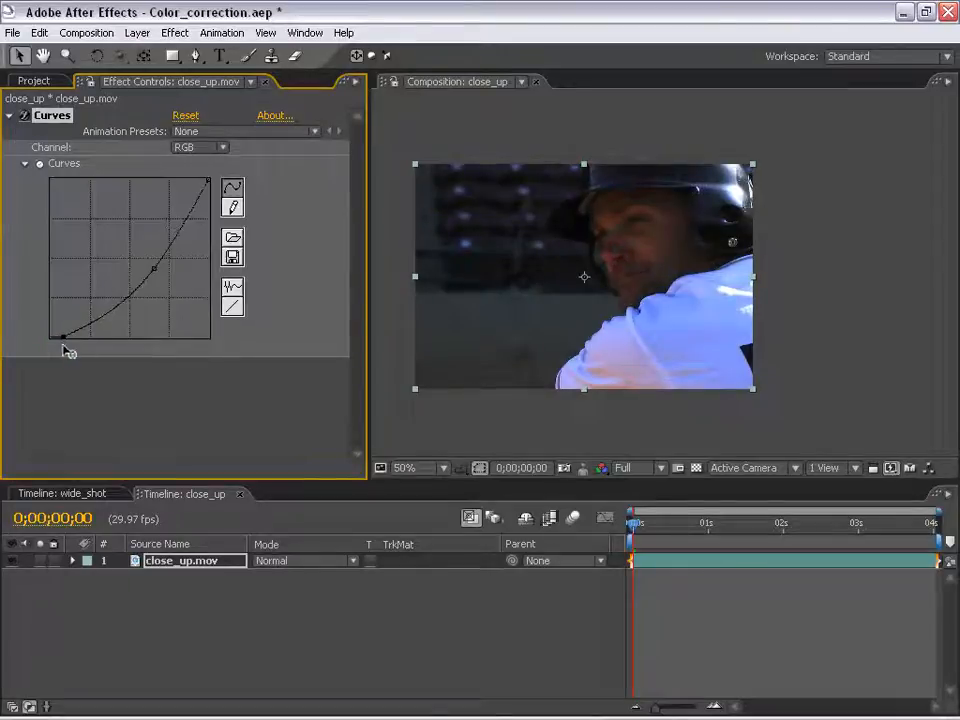
drag(209, 181, 208, 186)
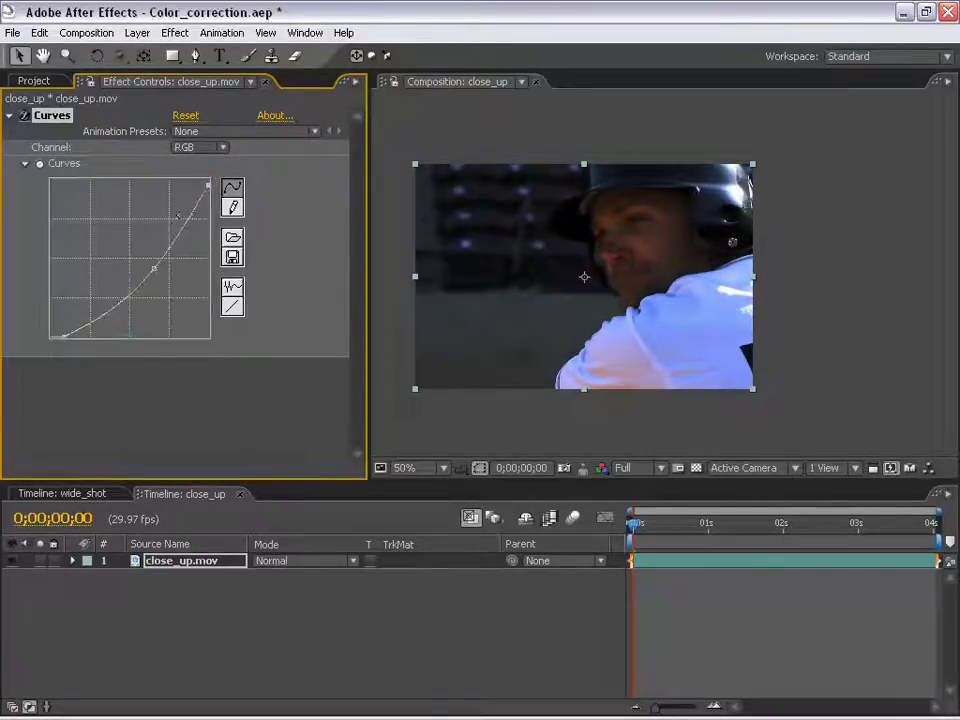
drag(155, 270, 150, 265)
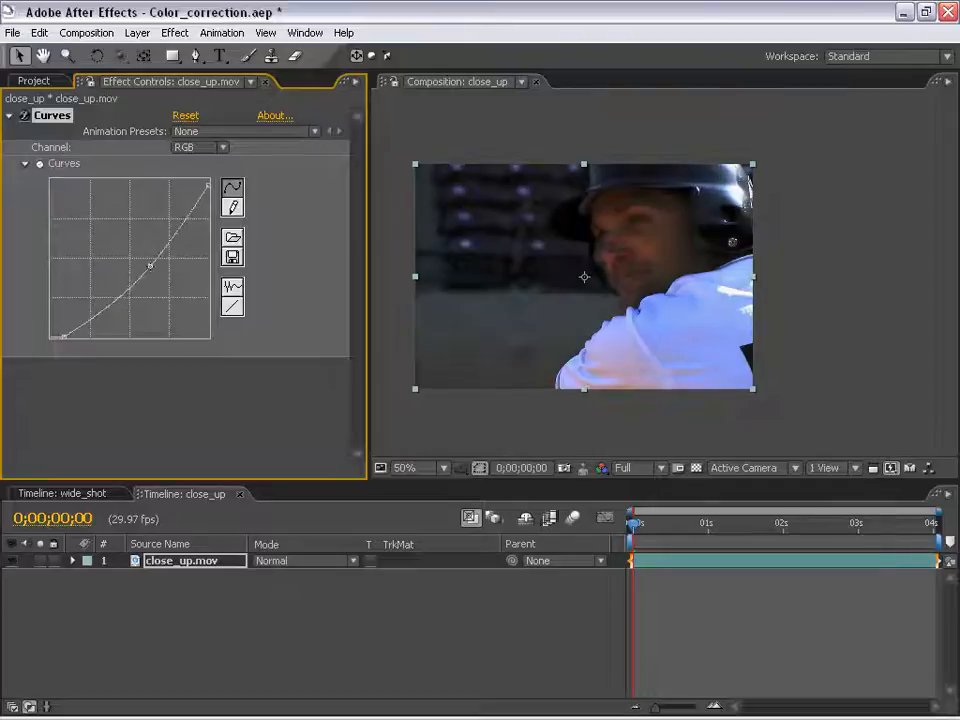
Step: Examine the batter's face in the darkened close-up, both enlarged and in full frame
click(651, 421)
scroll(565, 243, up, 1)
drag(550, 306, 628, 313)
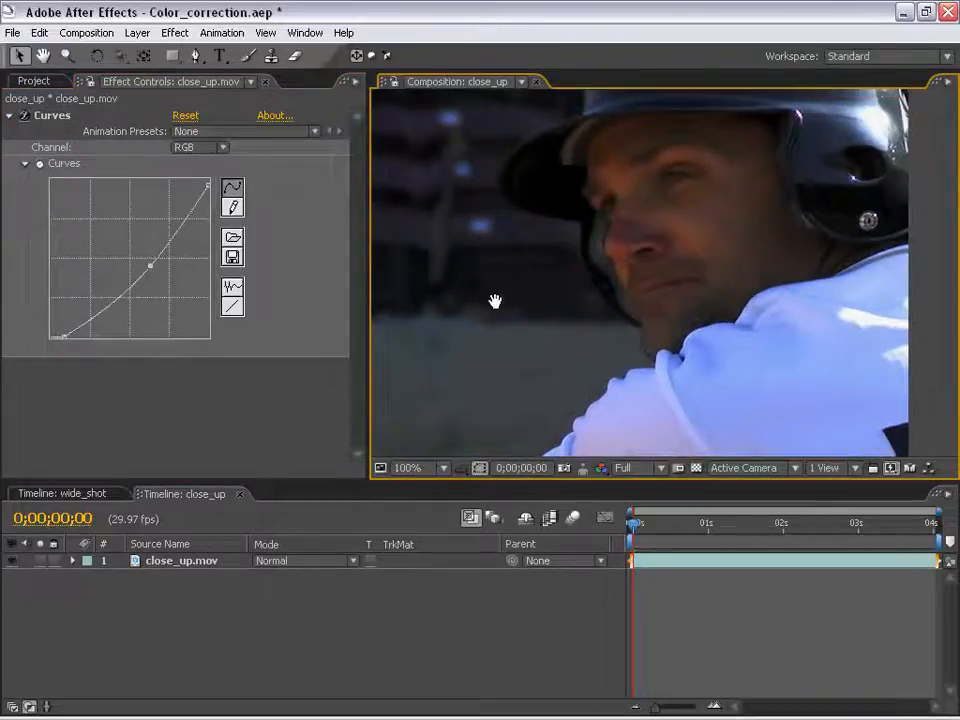
scroll(496, 302, down, 1)
drag(561, 320, 557, 310)
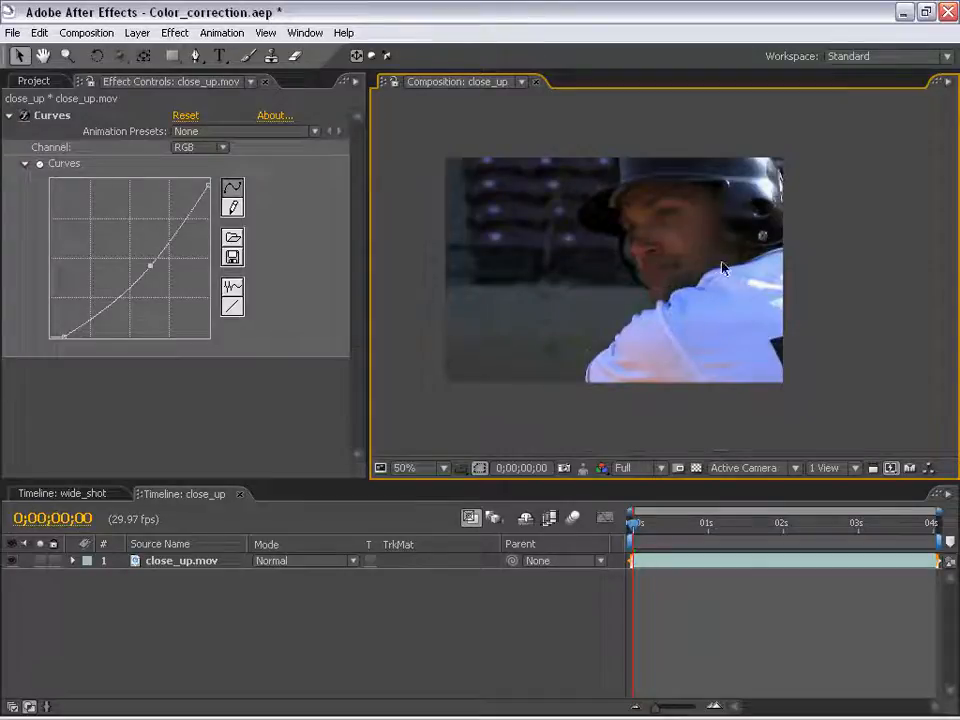
scroll(679, 224, up, 1)
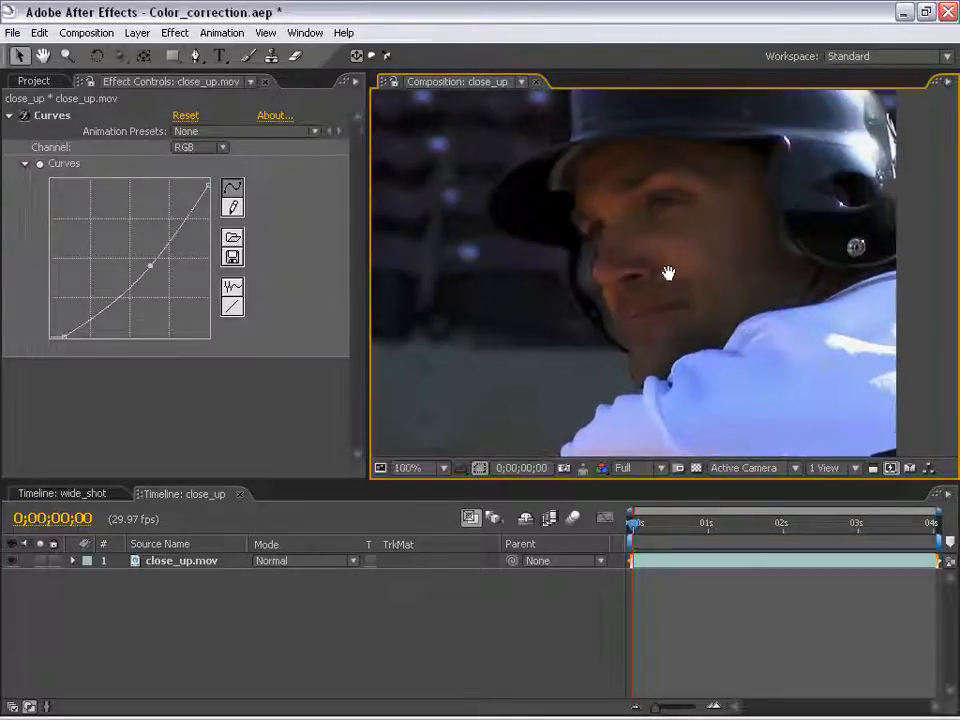
scroll(689, 213, down, 1)
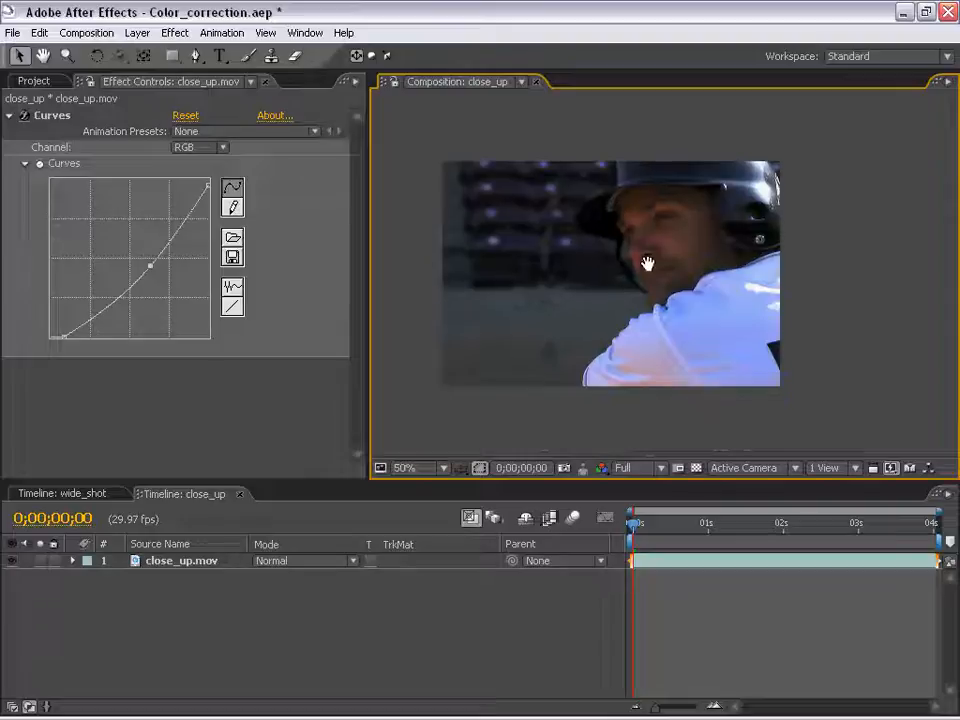
click(637, 566)
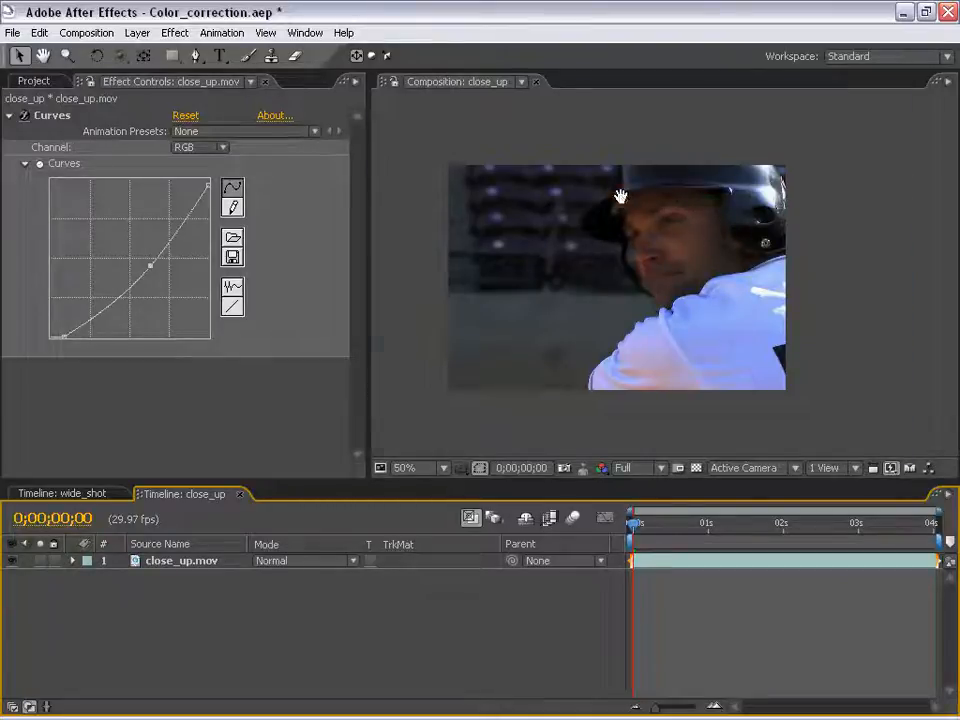
scroll(620, 196, up, 1)
drag(686, 222, 664, 265)
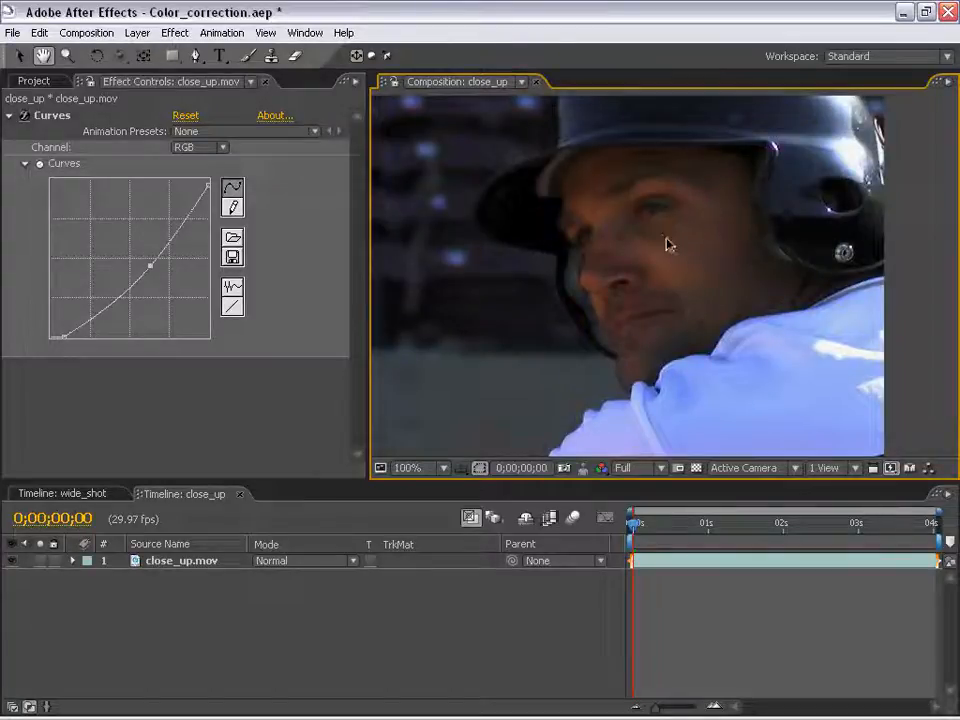
scroll(666, 242, down, 1)
drag(649, 281, 654, 249)
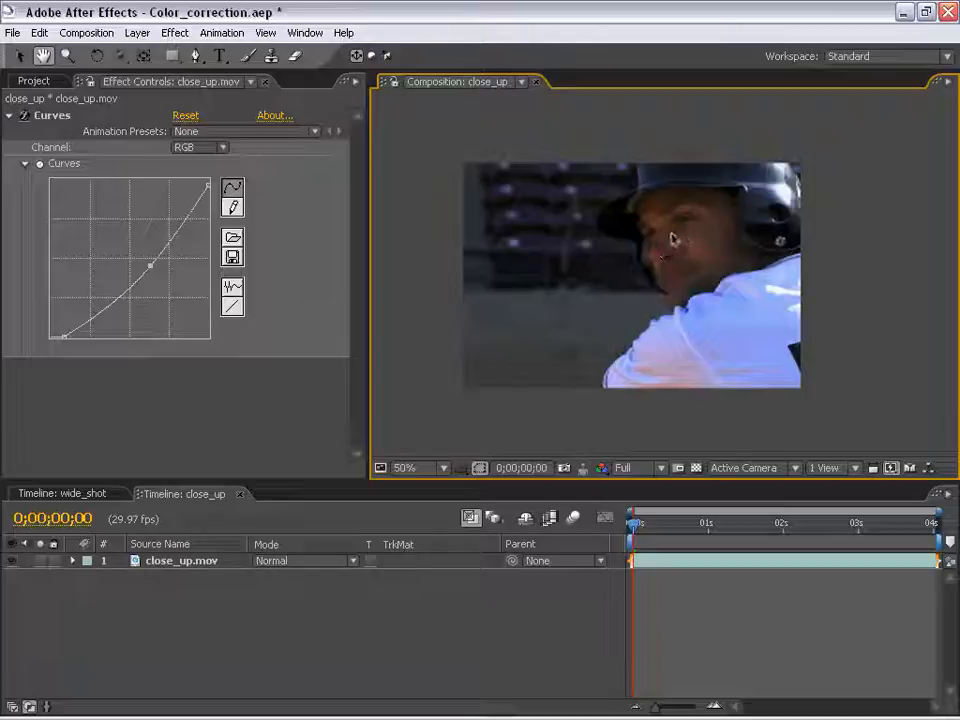
Step: Switch to the Motion Tracking workspace, widen the tracker controls and start Track Motion on the close_up.mov layer
click(564, 332)
drag(720, 275, 648, 285)
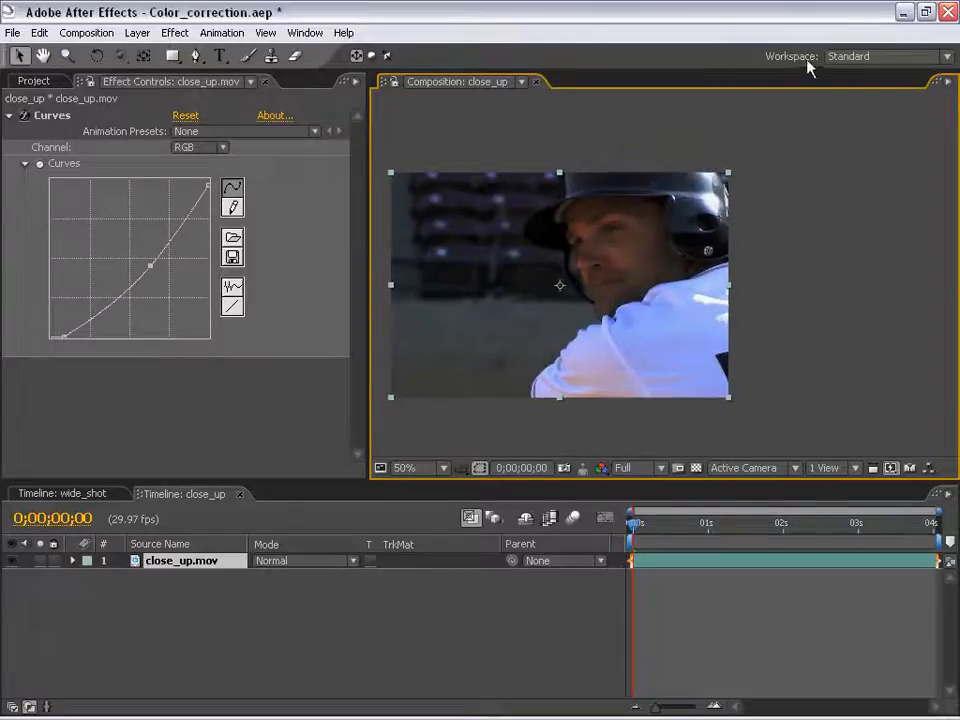
click(870, 57)
click(884, 141)
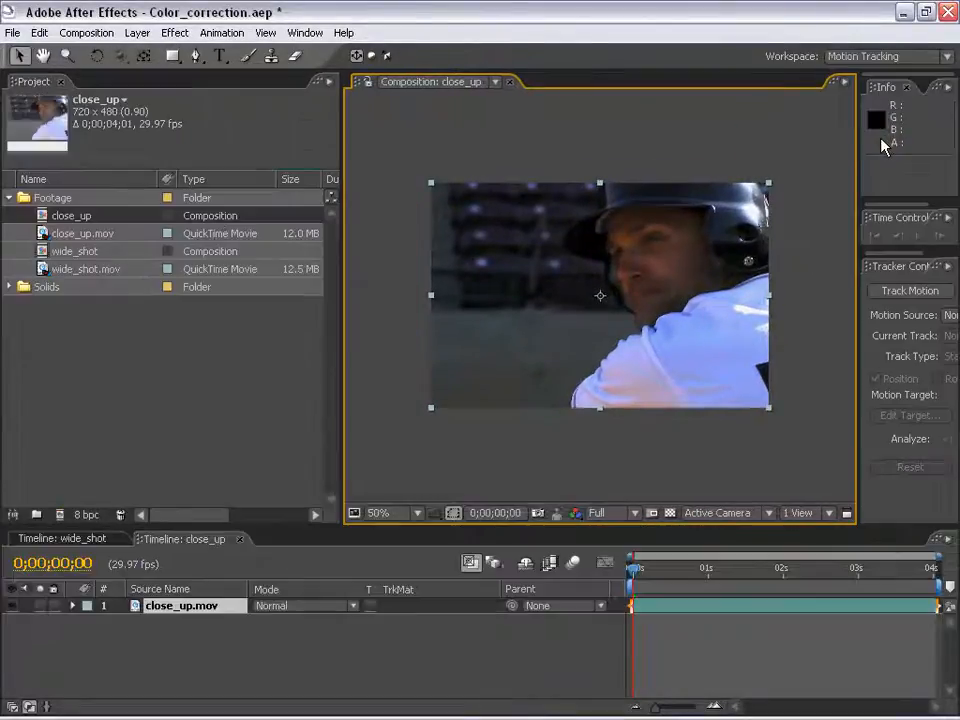
drag(853, 193, 656, 292)
click(710, 287)
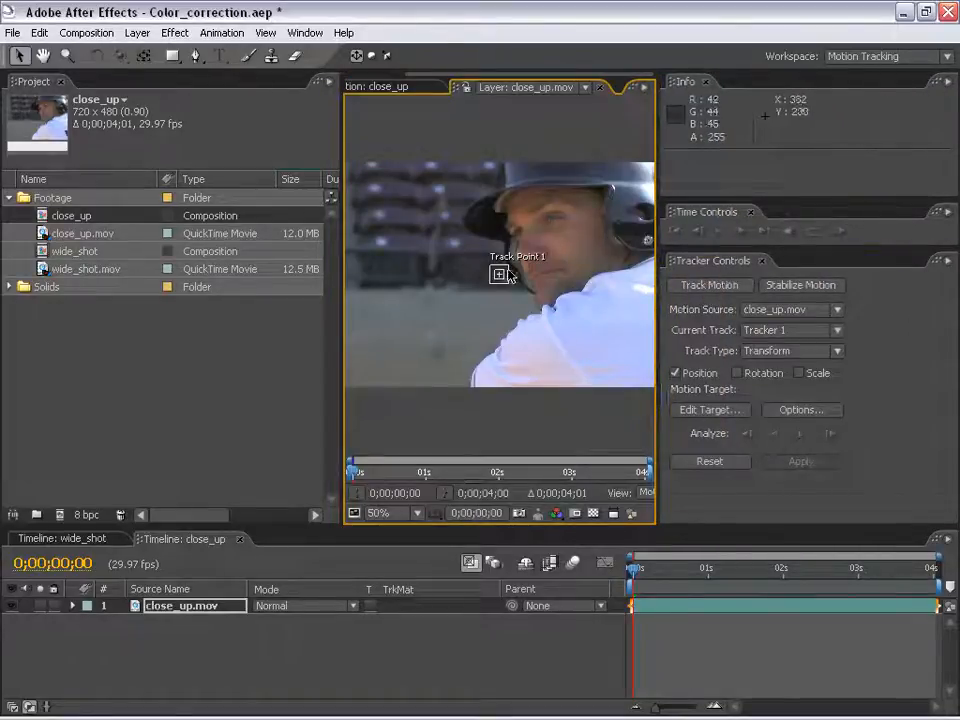
Step: Place Track Point 1 over the batter's eye with enlarged feature and search regions, and analyze the motion forward to about 0;00;02;04
scroll(518, 261, up, 2)
drag(467, 336, 584, 236)
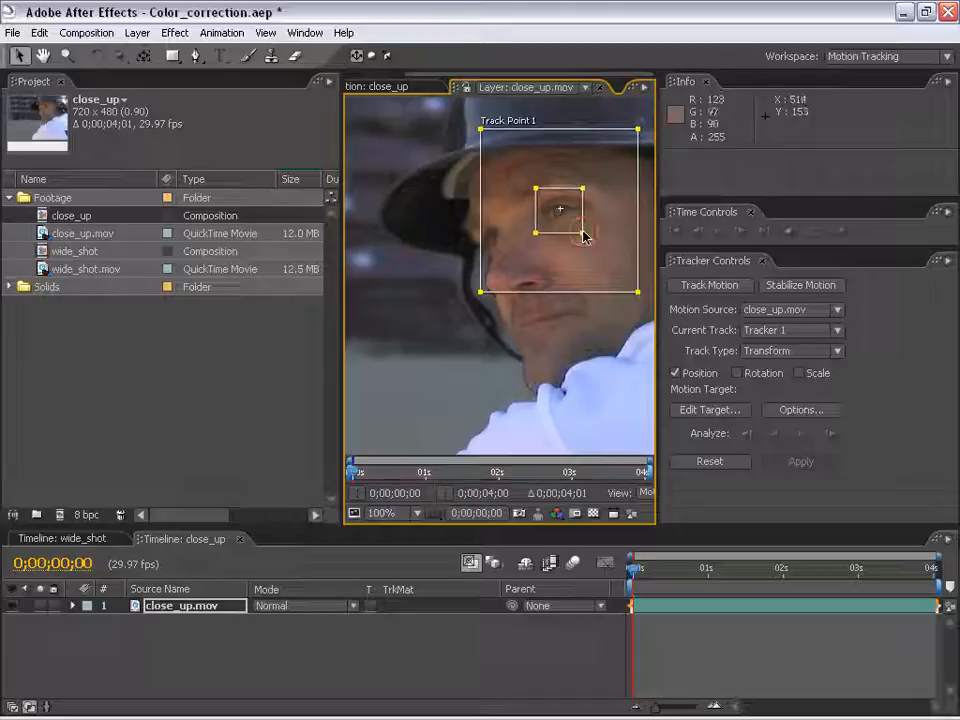
drag(641, 297, 602, 274)
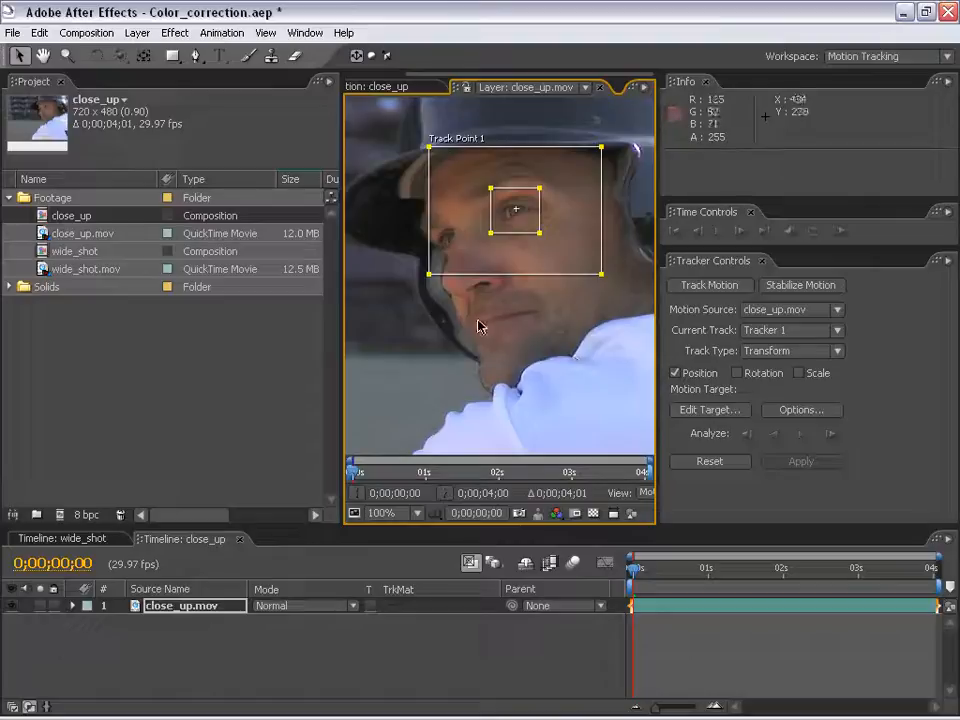
click(804, 436)
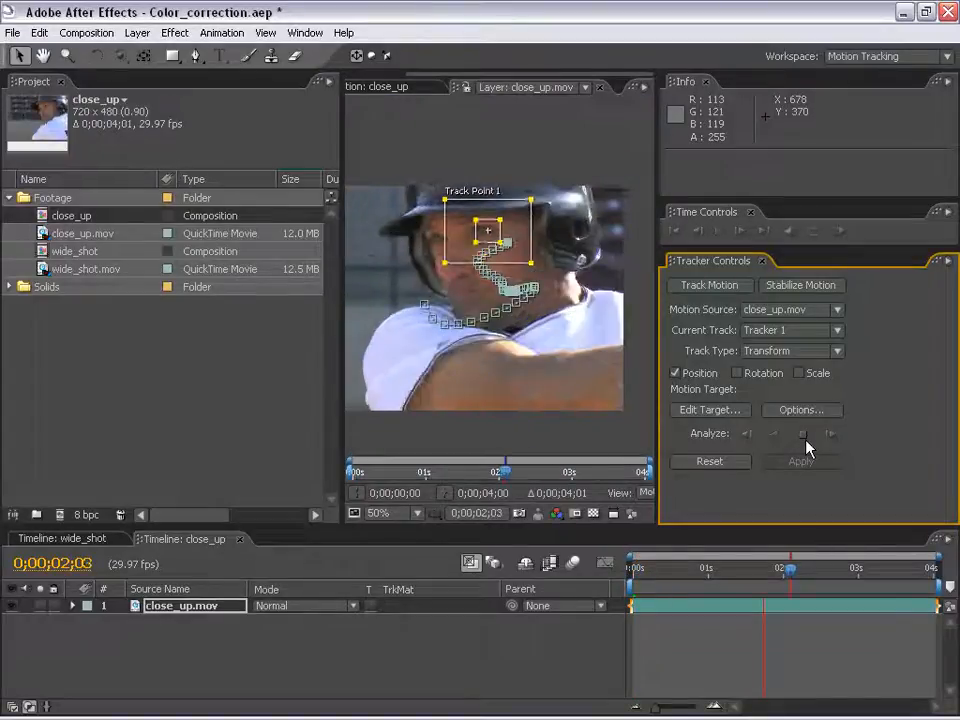
click(804, 436)
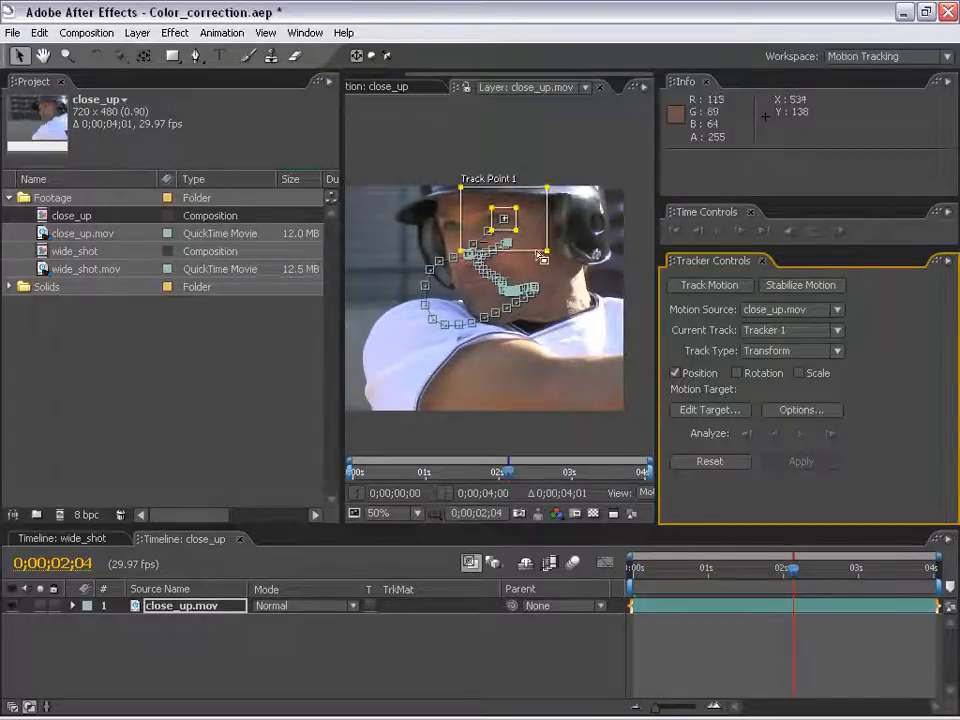
Step: Inspect the tracked path over the batter's face up close and close the close_up.mov layer view
key(.)
key(h)
drag(514, 190, 514, 240)
drag(469, 396, 484, 240)
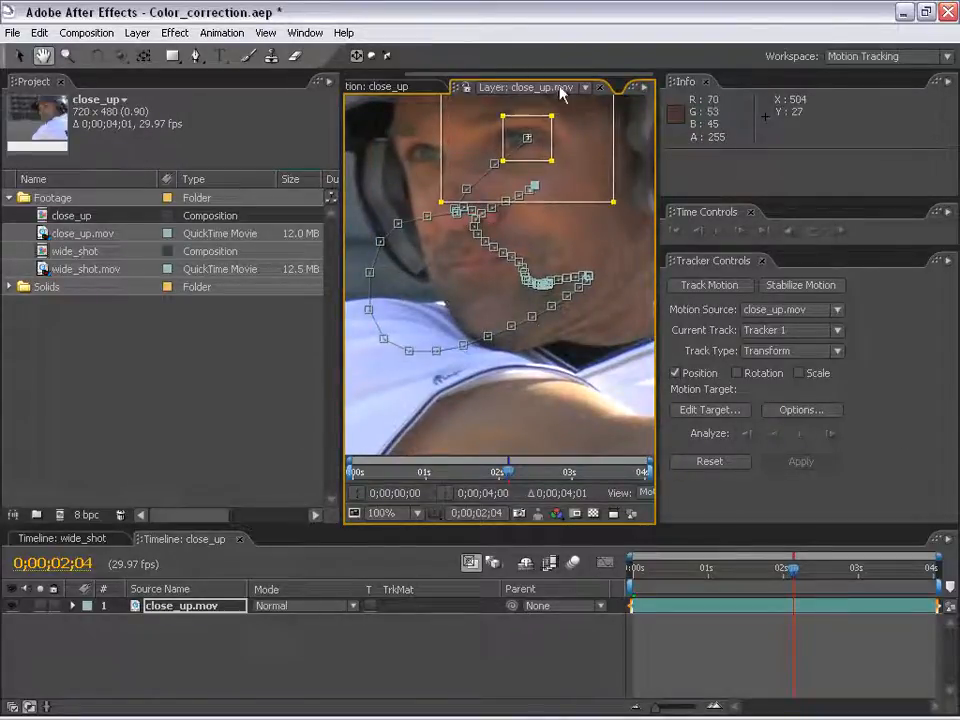
click(601, 88)
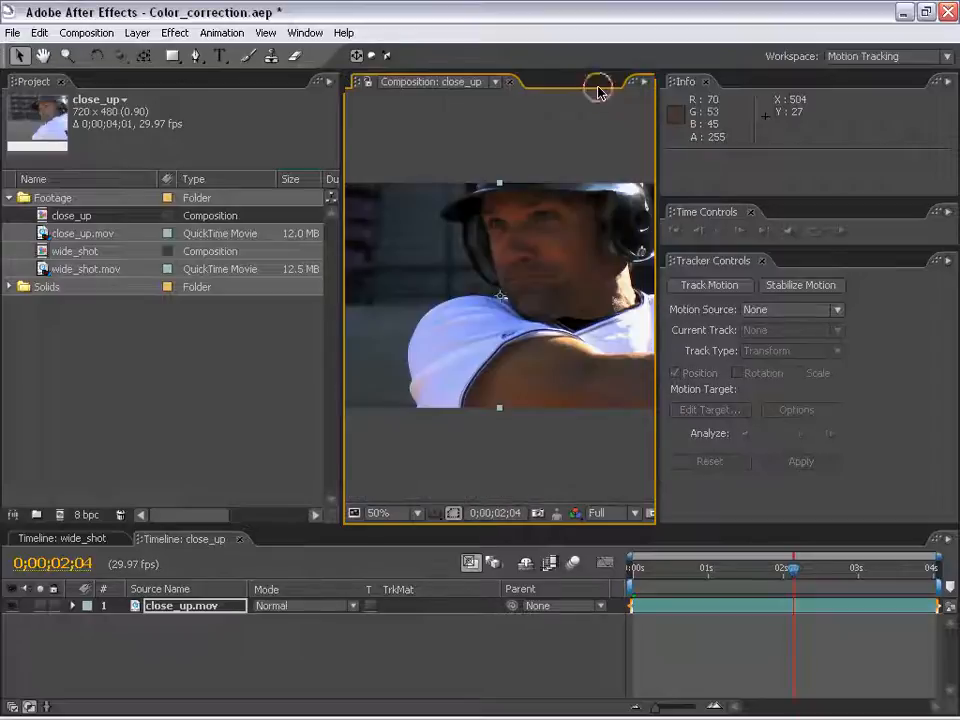
Step: Close the Info, Tracker Controls and Time Controls panels to give the close_up composition more room
click(705, 81)
click(759, 132)
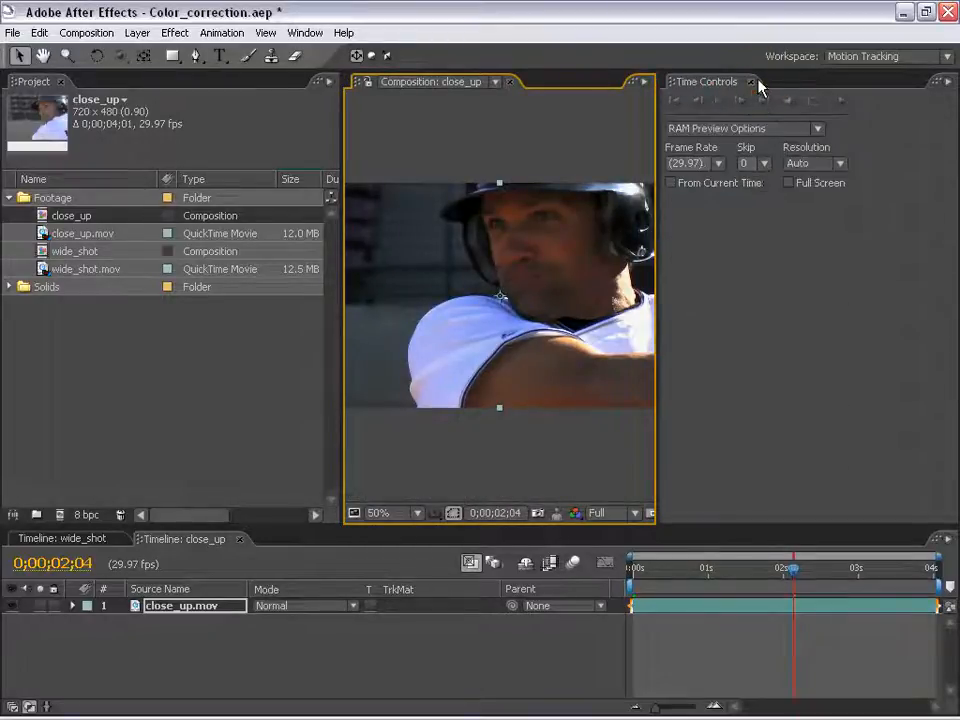
click(751, 82)
scroll(656, 313, up, 1)
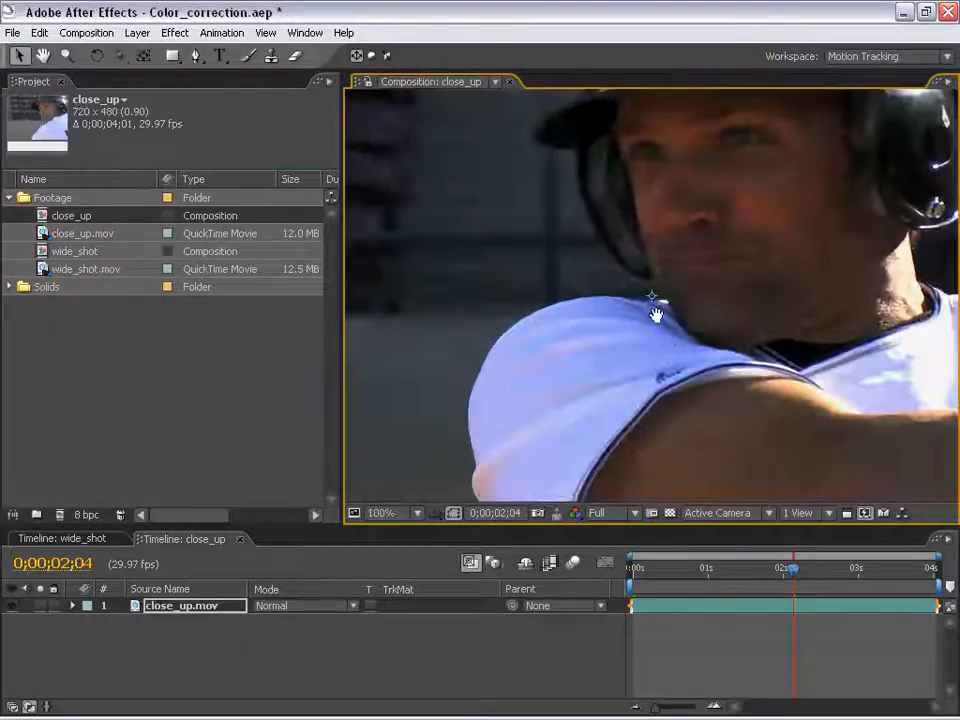
scroll(665, 337, down, 1)
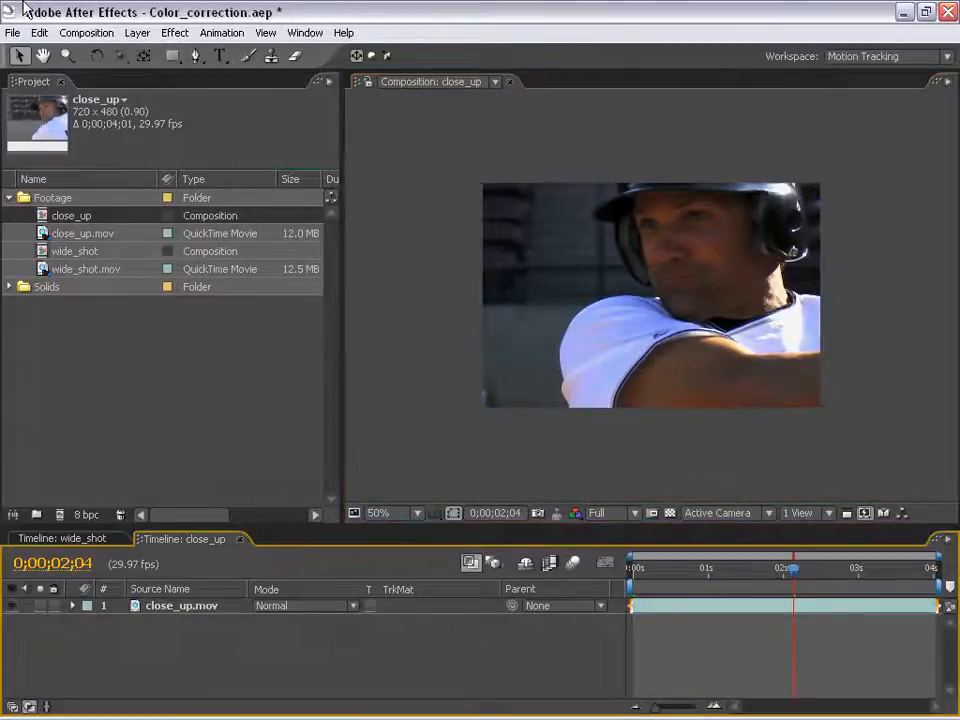
Step: Add an adjustment layer to the close_up composition and draw a wide elliptical mask on it across the batter's eyes
click(137, 32)
mouse_move(148, 55)
click(386, 132)
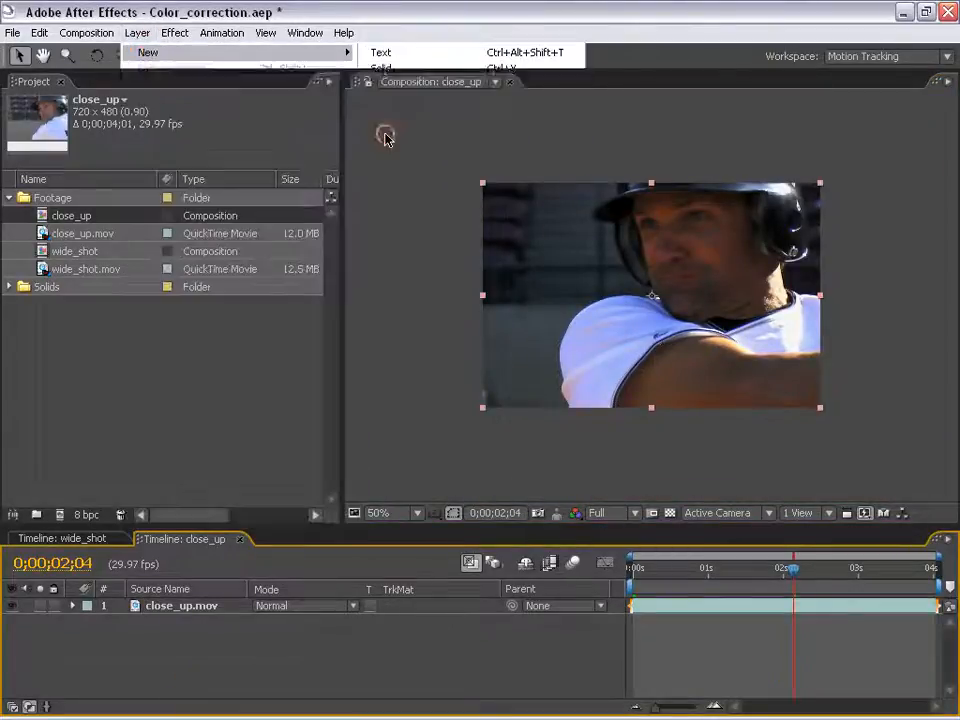
drag(167, 57, 215, 75)
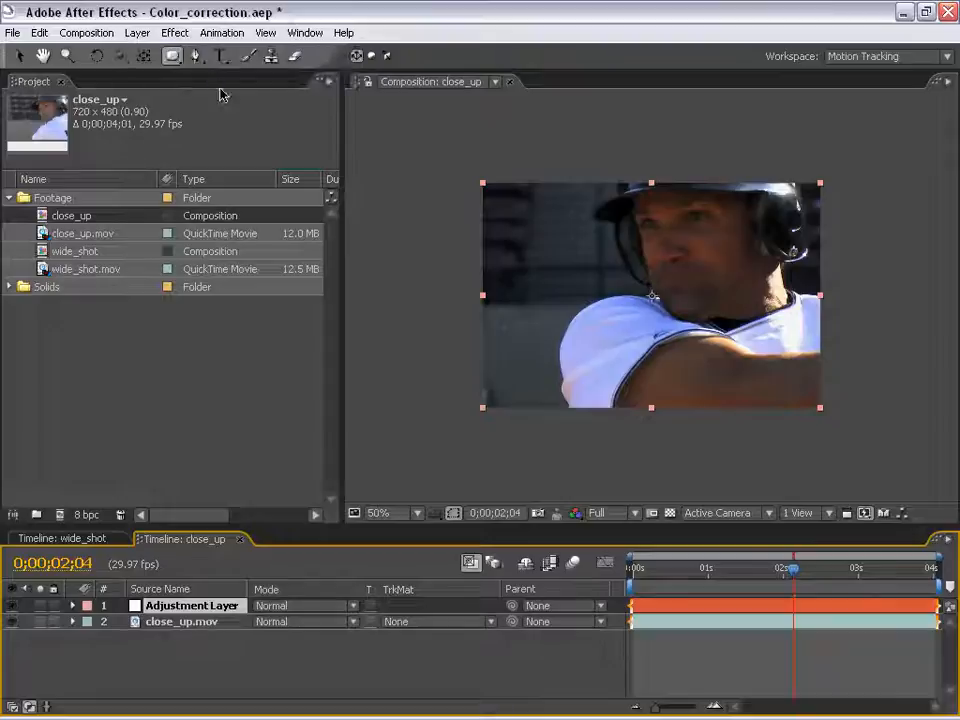
drag(579, 190, 758, 253)
key(v)
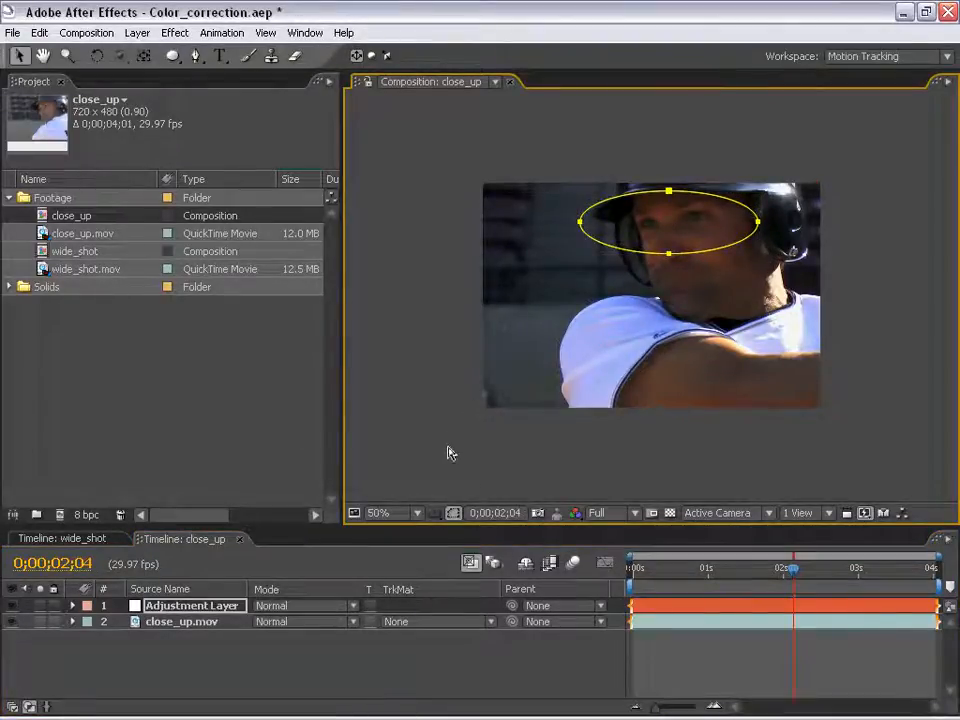
Step: Add a null object above the masked adjustment layer in the close_up composition
click(448, 452)
scroll(574, 321, up, 1)
scroll(662, 268, down, 1)
drag(699, 287, 656, 278)
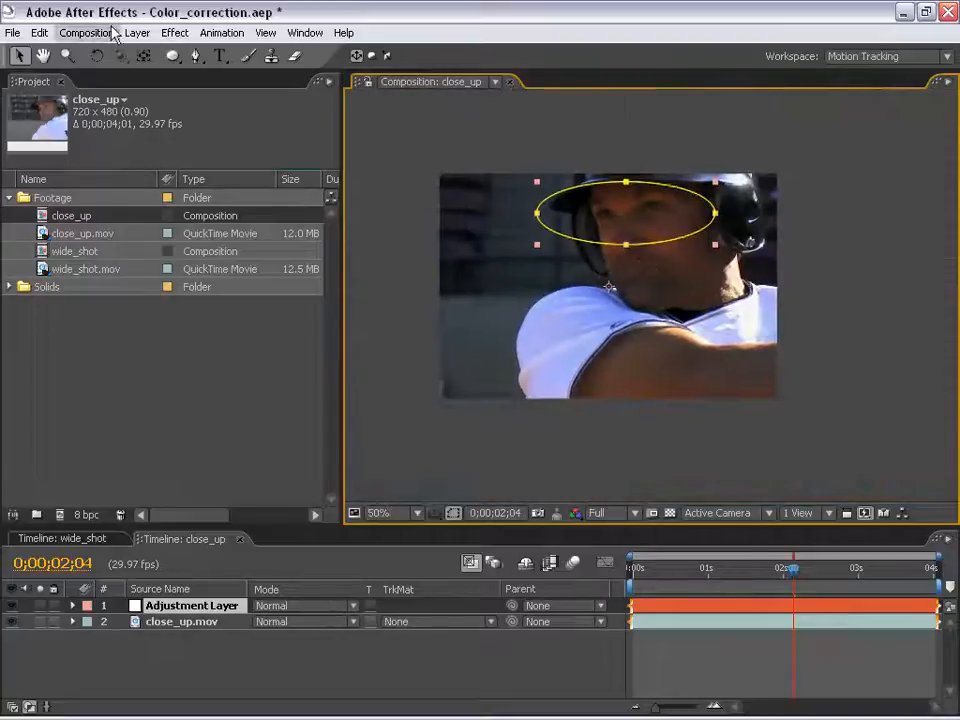
click(137, 33)
mouse_move(200, 52)
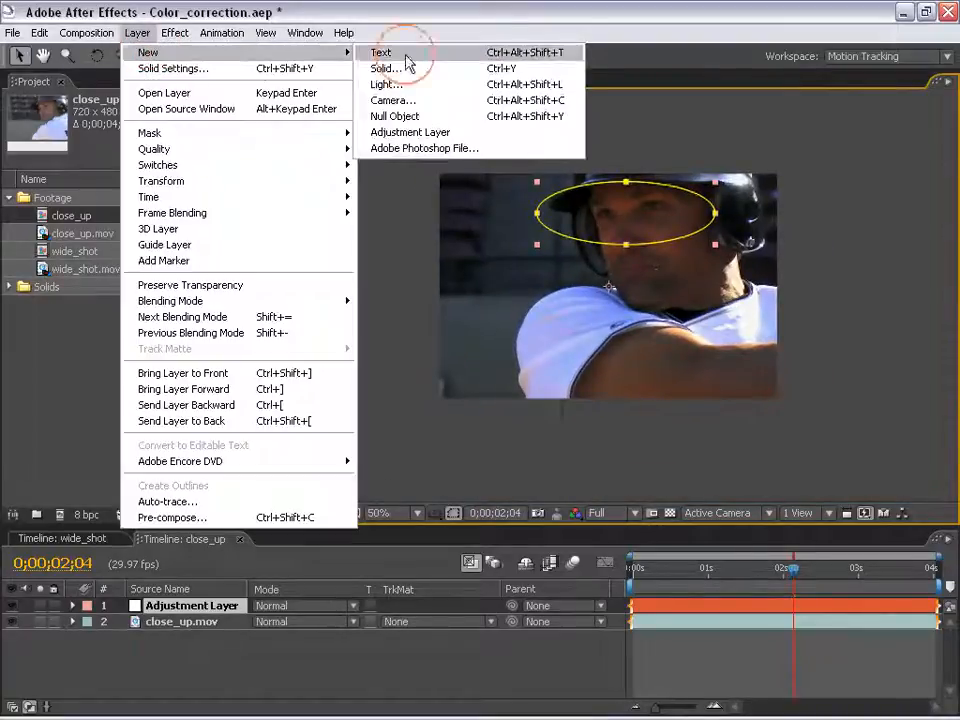
click(392, 116)
Step: Enlarge the timeline, reveal the tracker keyframes of close_up.mov at 0;00;00;00, and widen the layer name column
click(145, 638)
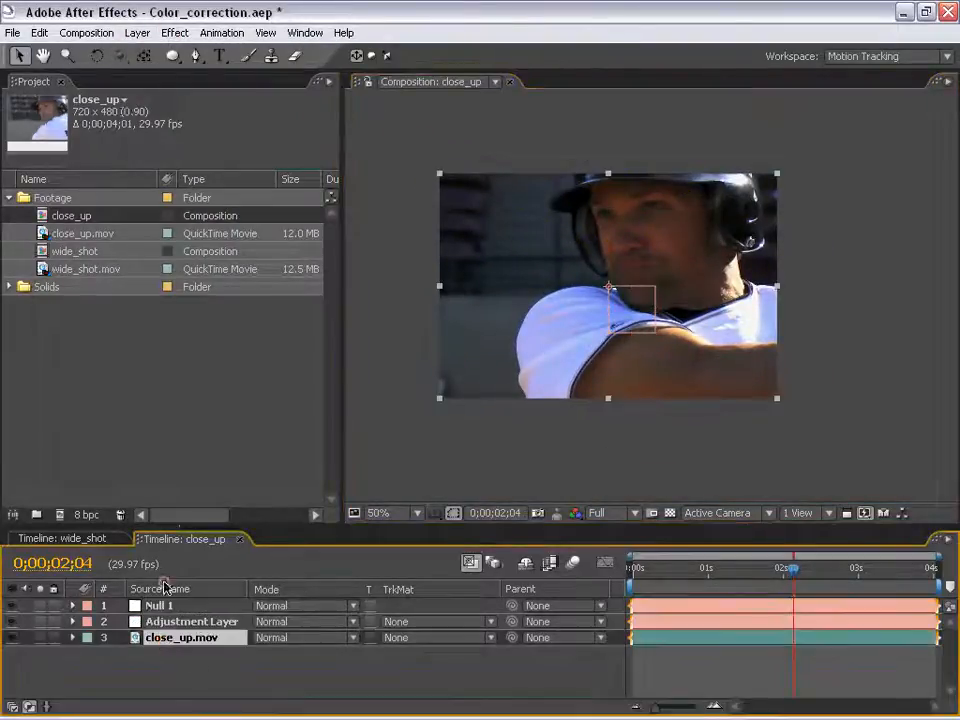
drag(199, 523, 196, 450)
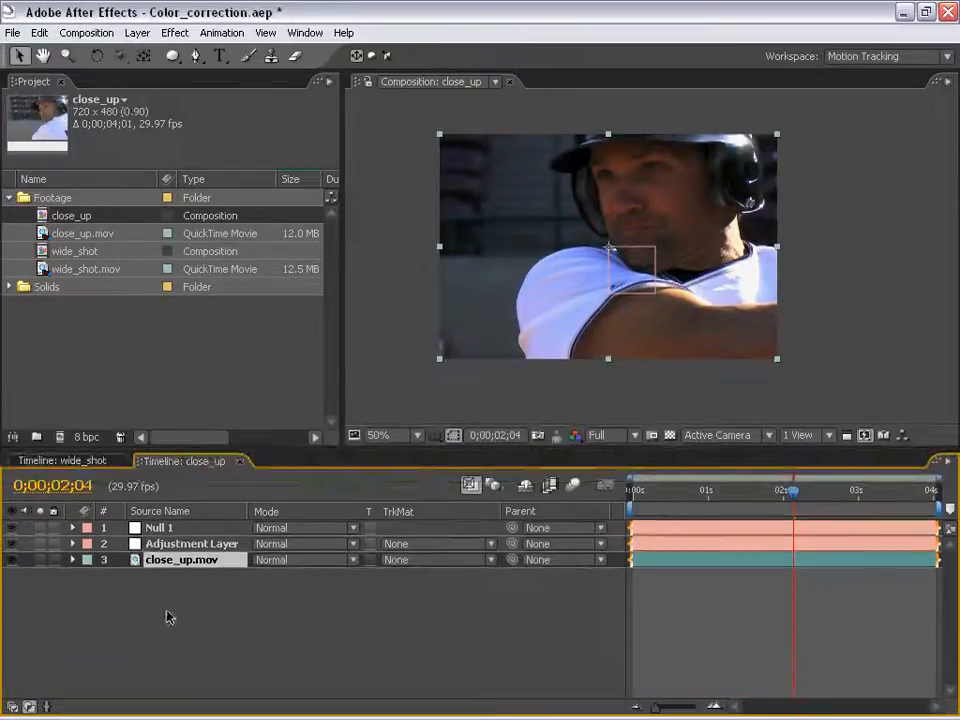
click(183, 566)
key(u)
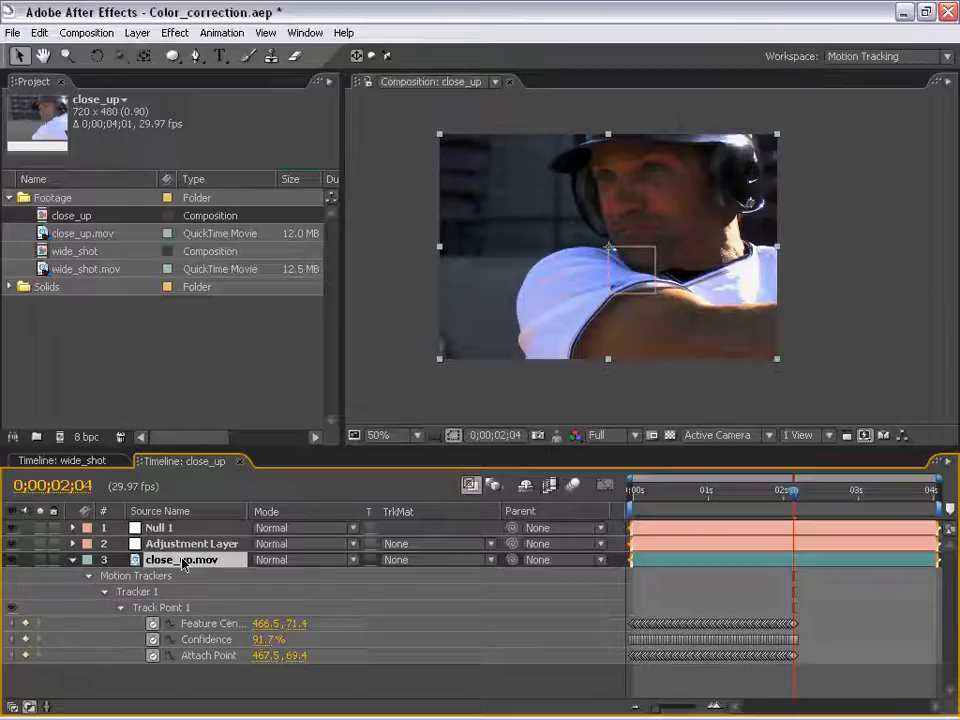
key(Home)
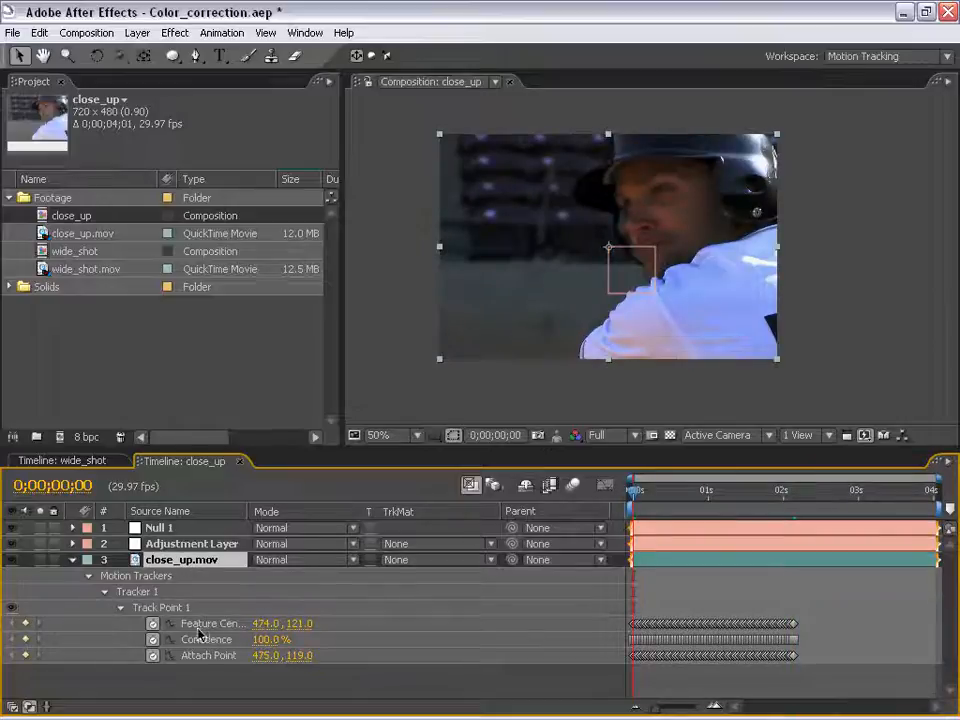
drag(245, 513, 285, 513)
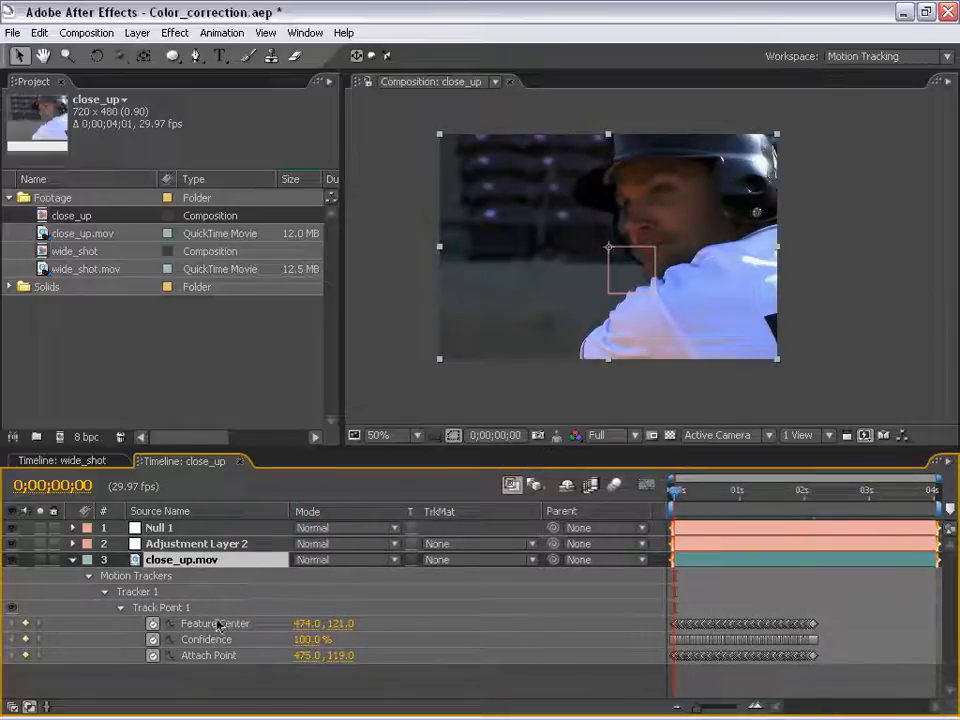
Step: Copy the Feature Center keyframes of Track Point 1 onto the Position property of Null 1, starting at 0;00;00;00
click(218, 625)
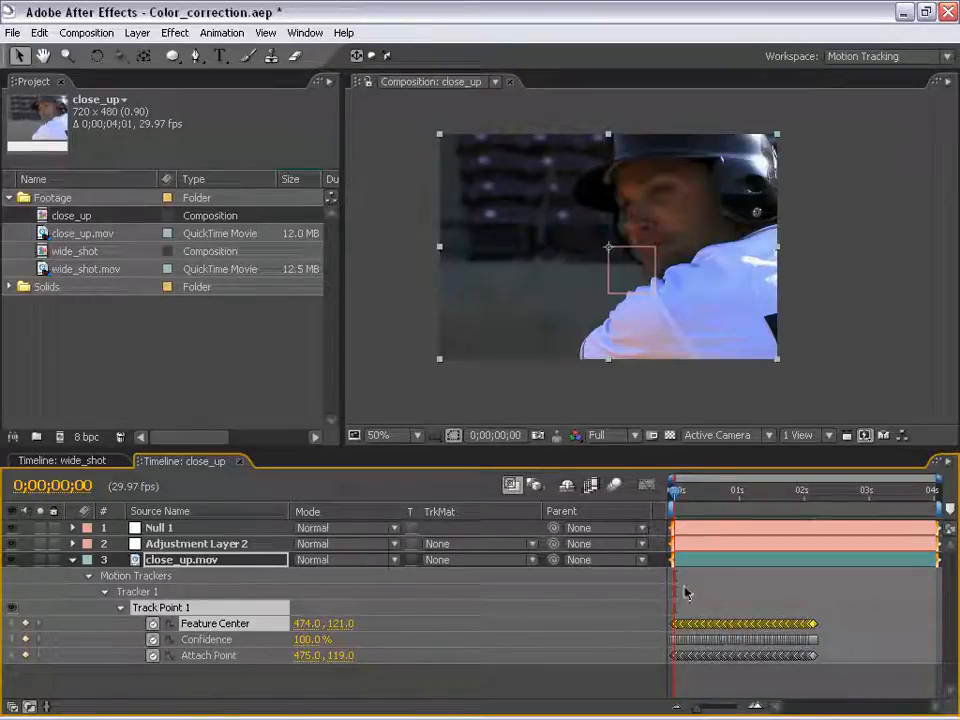
click(160, 528)
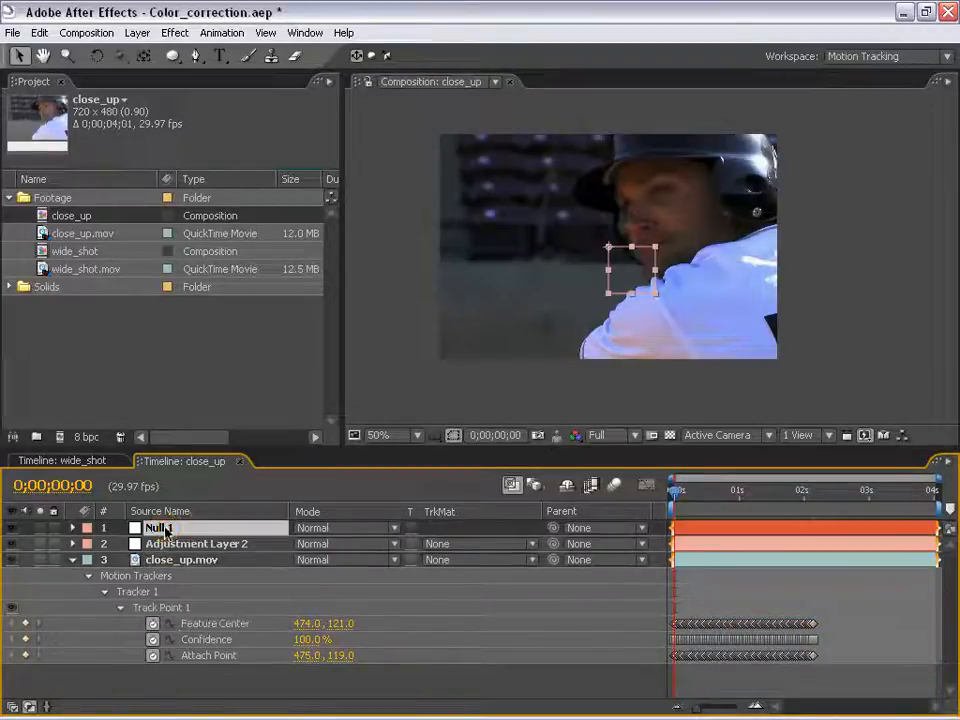
key(p)
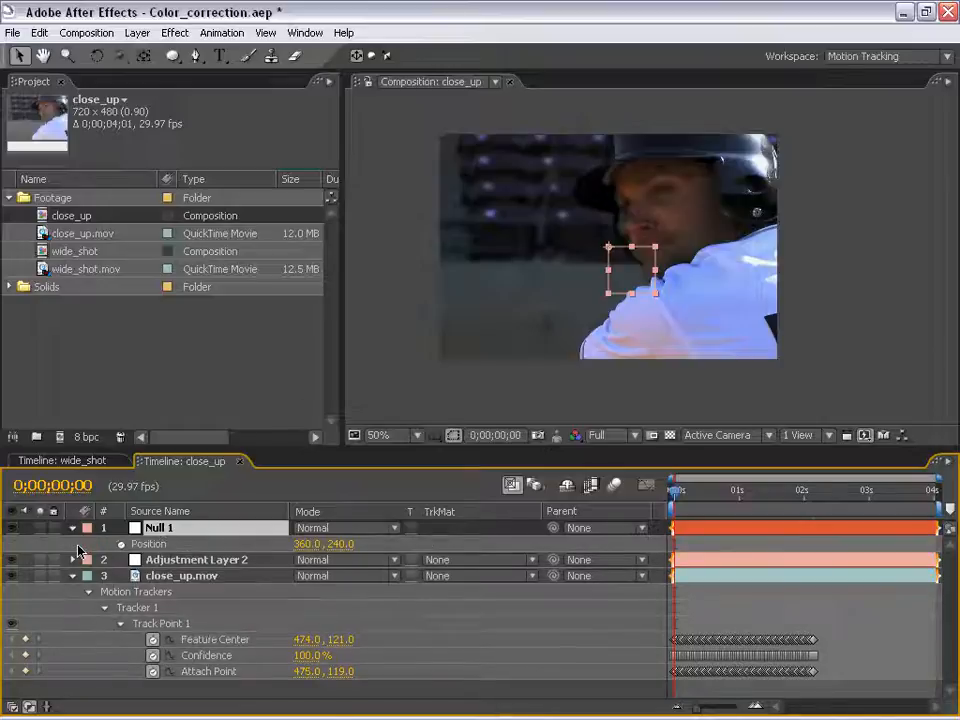
click(146, 544)
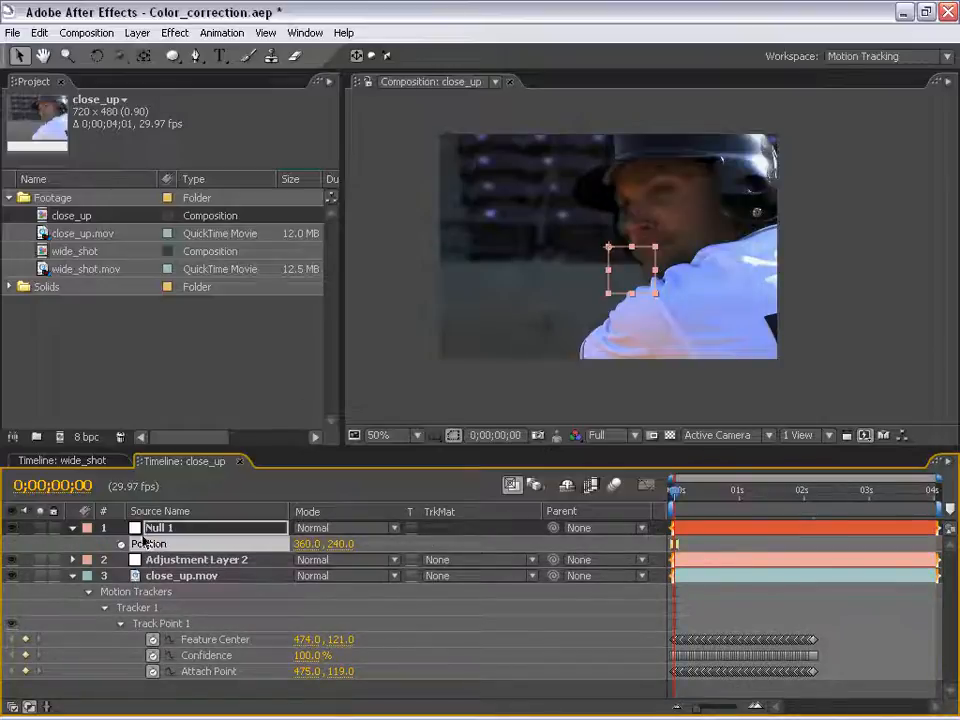
key(ctrl+v)
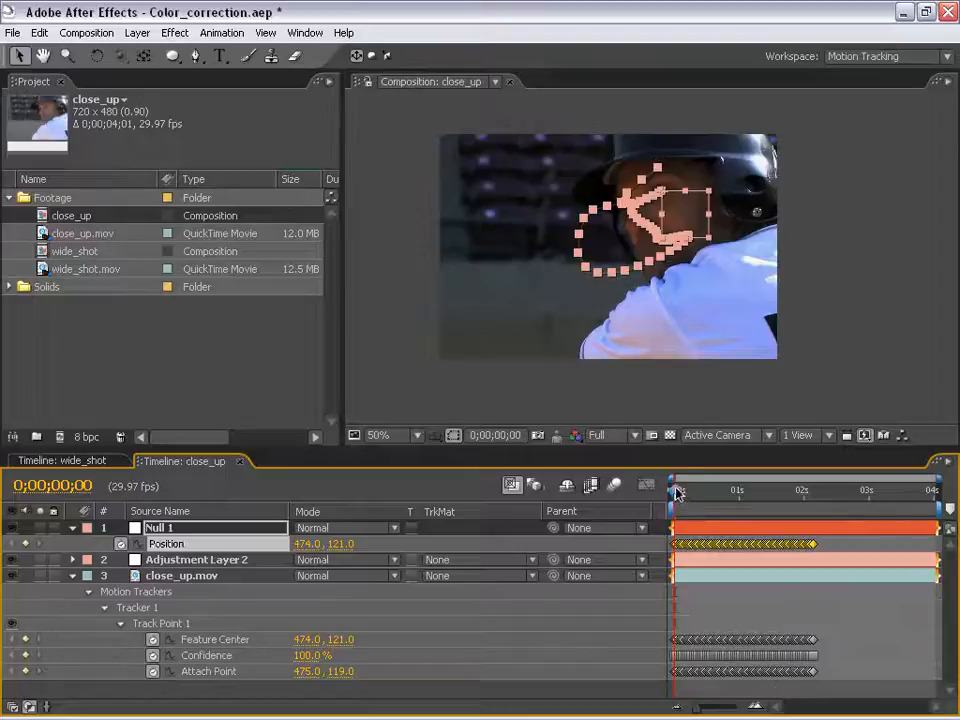
drag(676, 492, 8, 497)
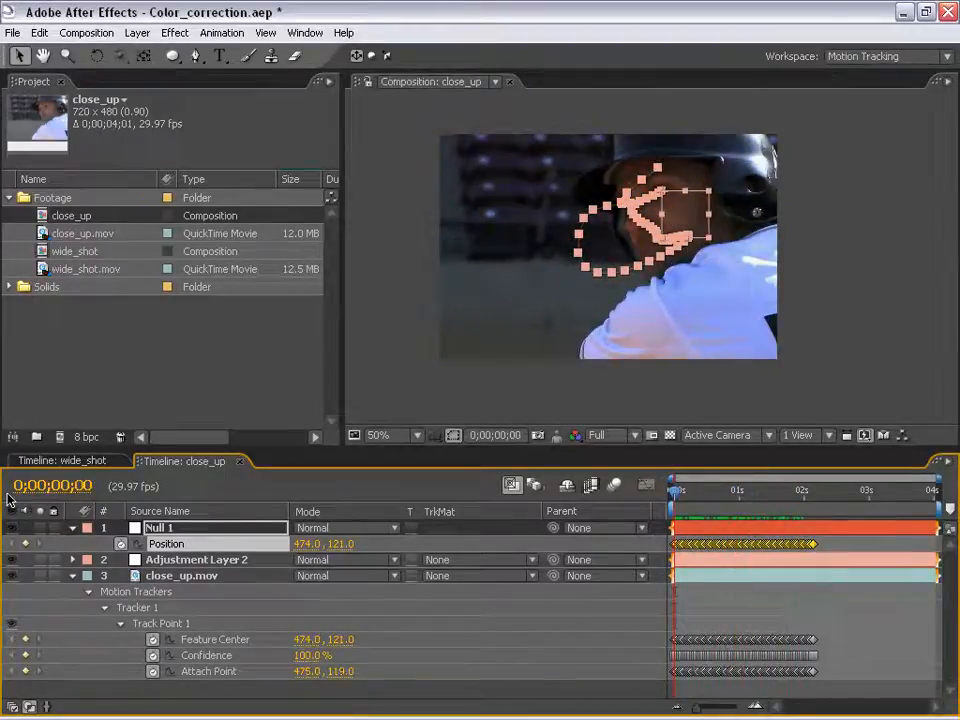
Step: Move Adjustment Layer 2 over the batter's eyes at the first frame and pull in both sides of its mask to fit the face
click(72, 576)
click(171, 562)
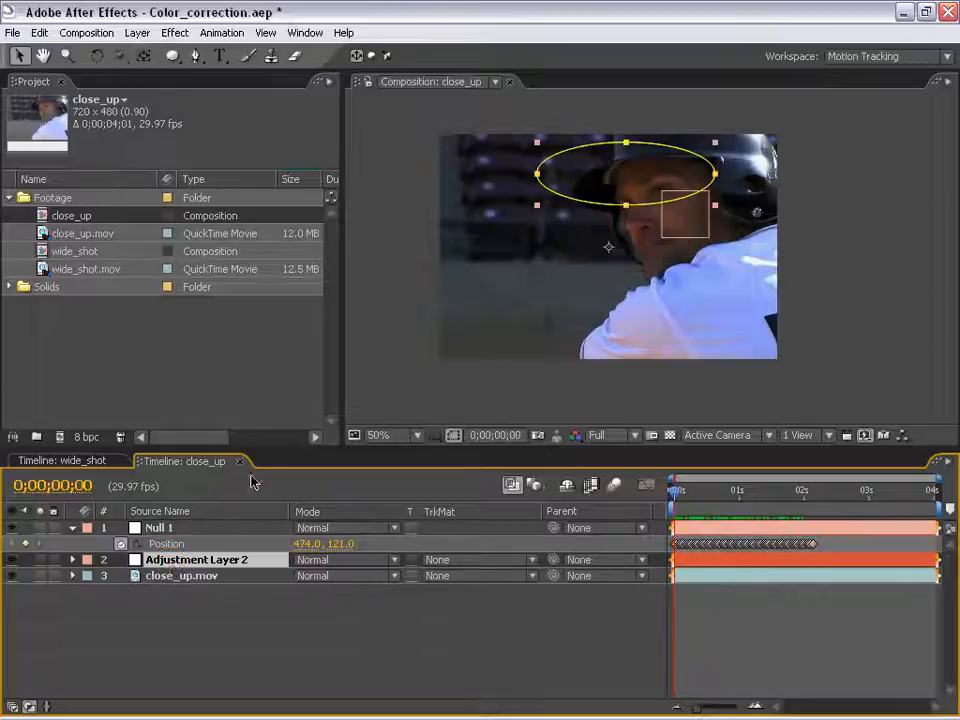
drag(641, 173, 671, 189)
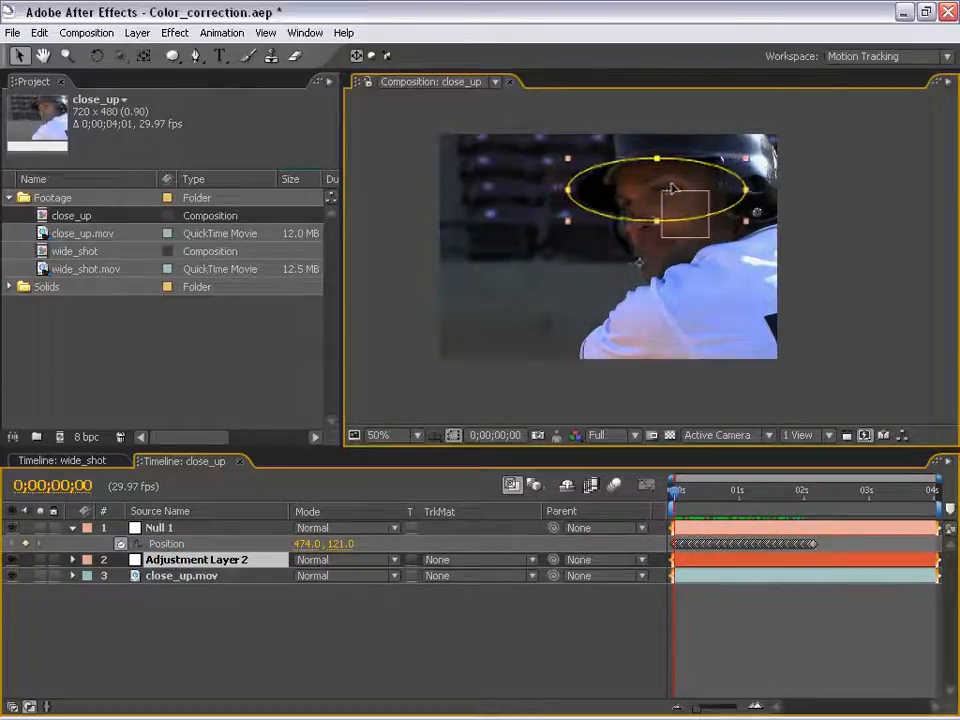
drag(752, 193, 712, 195)
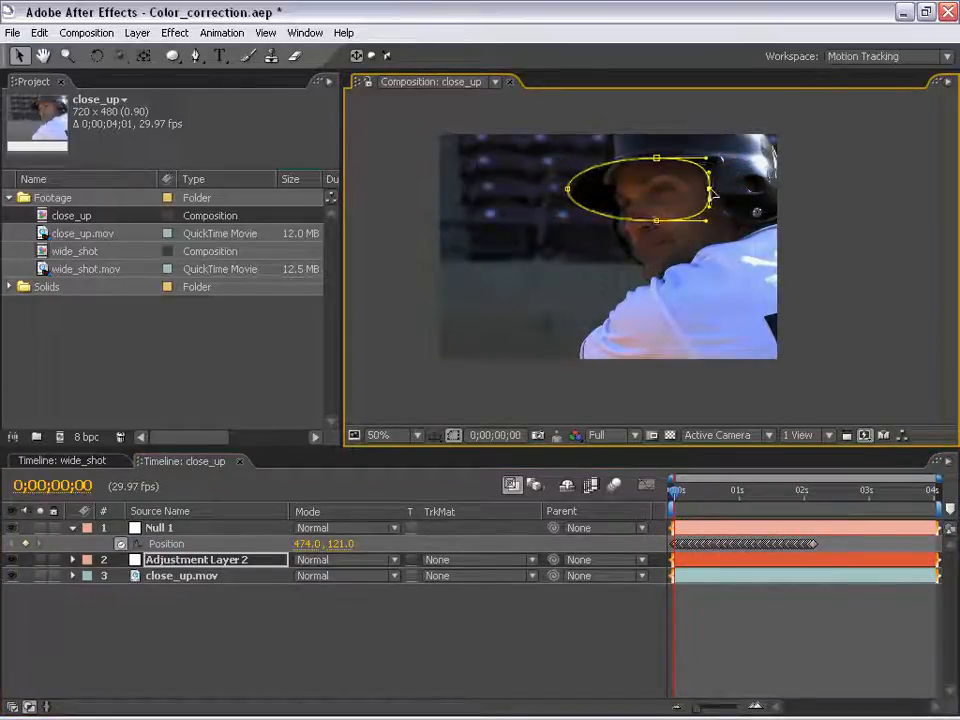
drag(566, 198, 594, 200)
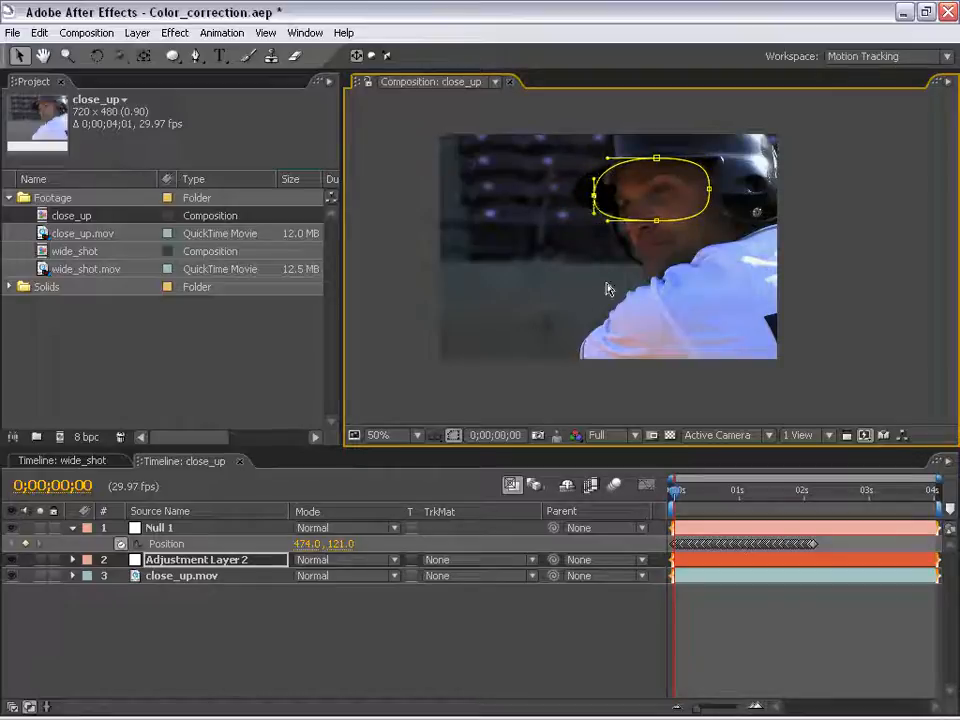
Step: Set the Mask Feather of Mask 1 on Adjustment Layer 2 to 50 pixels
key(f)
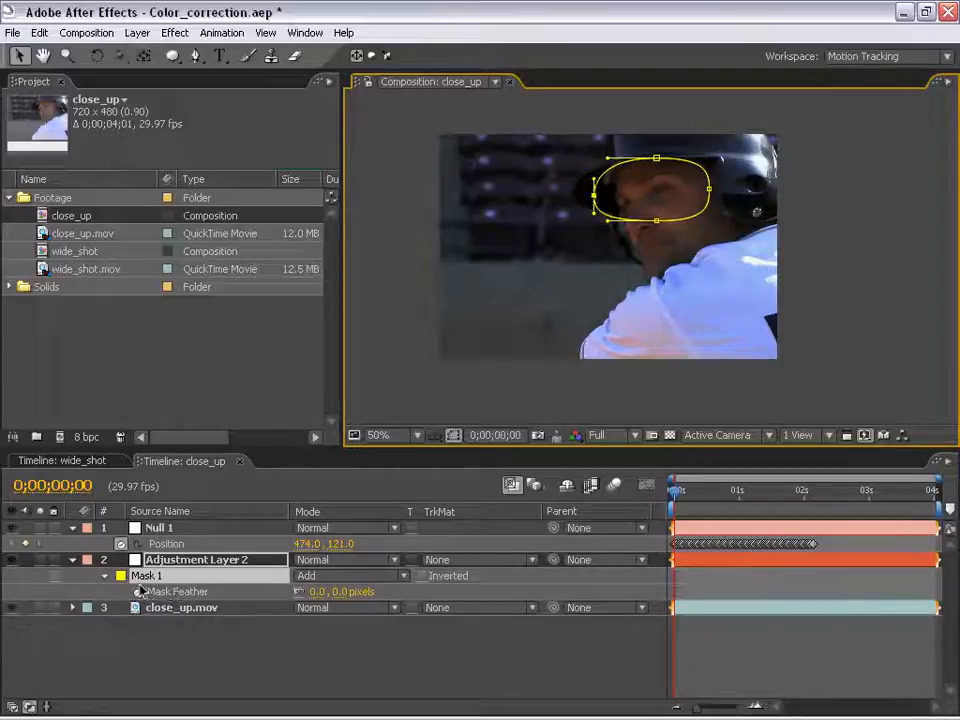
click(318, 592)
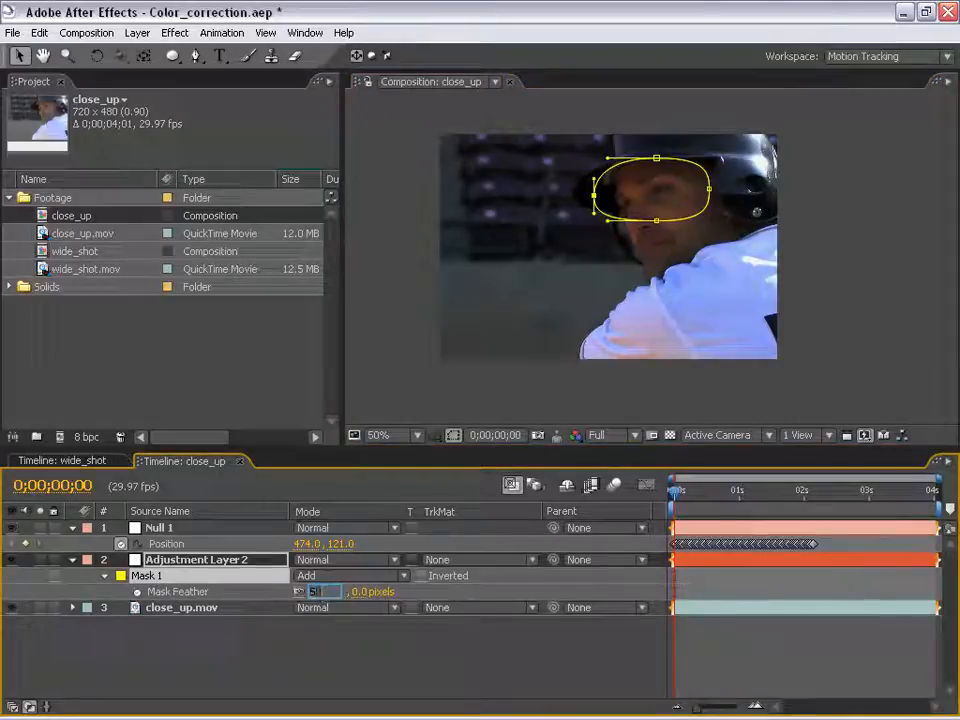
key(Return)
click(259, 639)
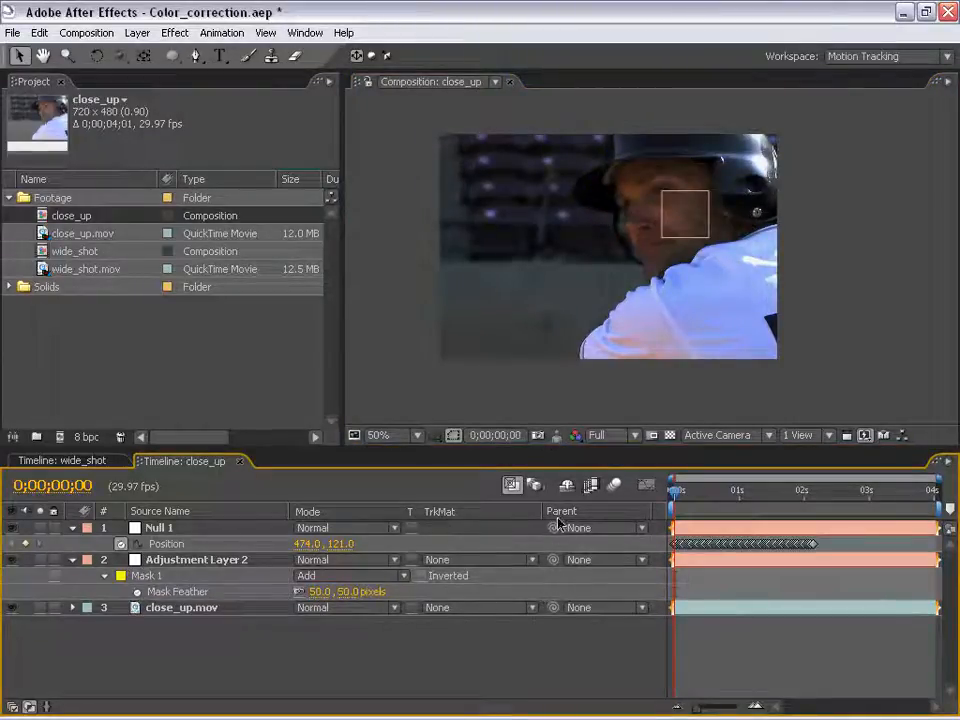
Step: Parent Adjustment Layer 2 to Null 1 and check how its mask follows the batter's face at 0;00;01;06
drag(553, 562, 152, 528)
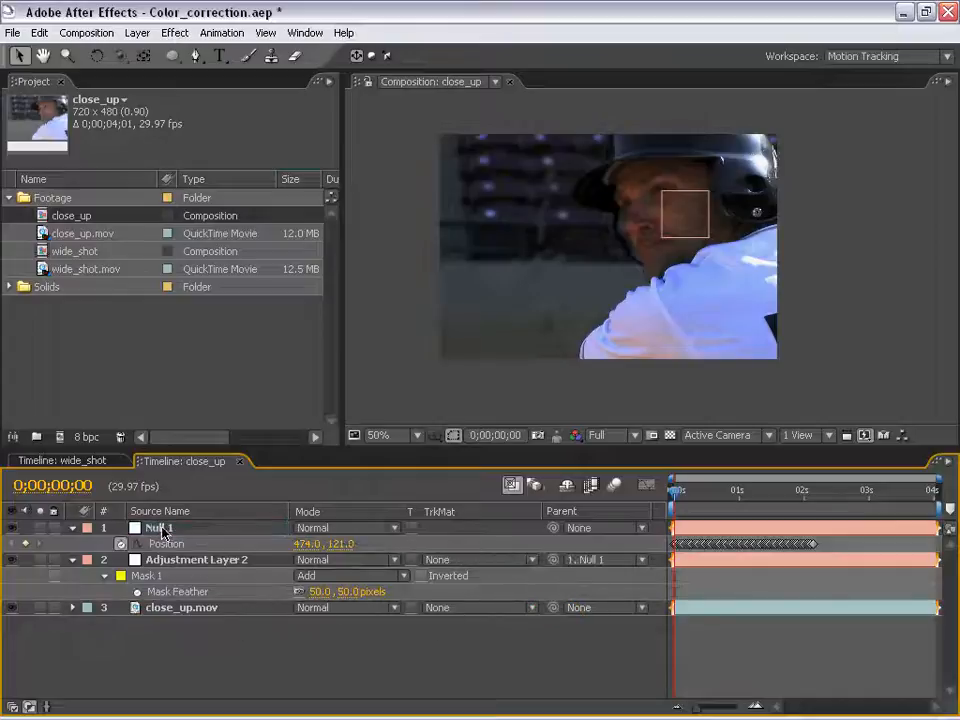
drag(674, 492, 755, 505)
click(691, 564)
shift+click(691, 529)
click(716, 541)
click(711, 529)
click(720, 561)
key(period)
key(space)
drag(688, 283, 604, 279)
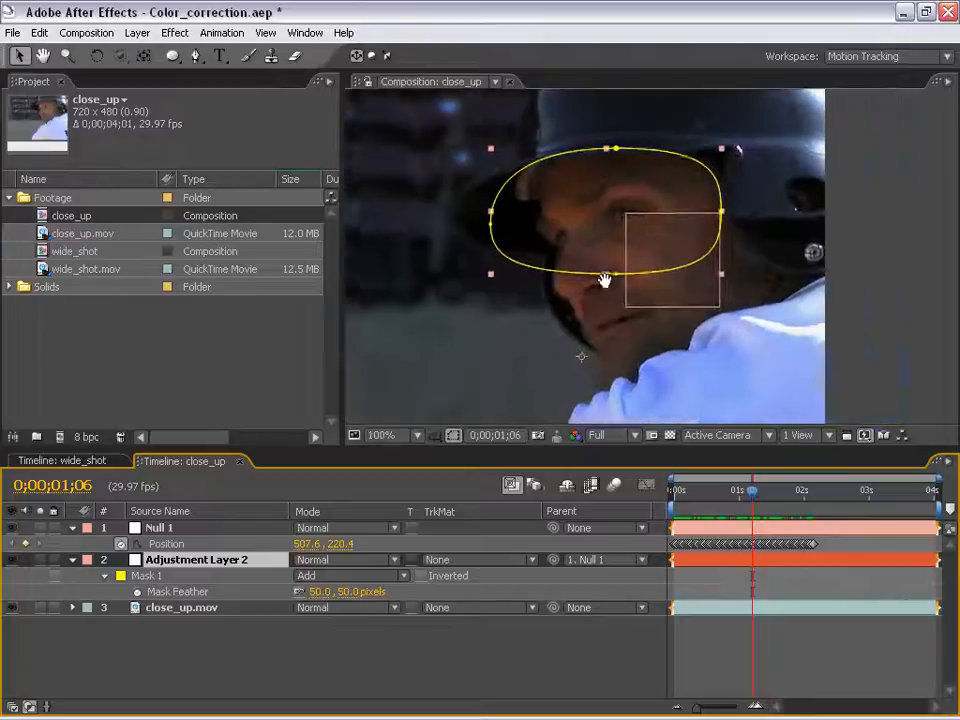
click(222, 687)
Step: Apply the Levels effect to Adjustment Layer 2 and group its Effect Controls with the Project panel
click(200, 560)
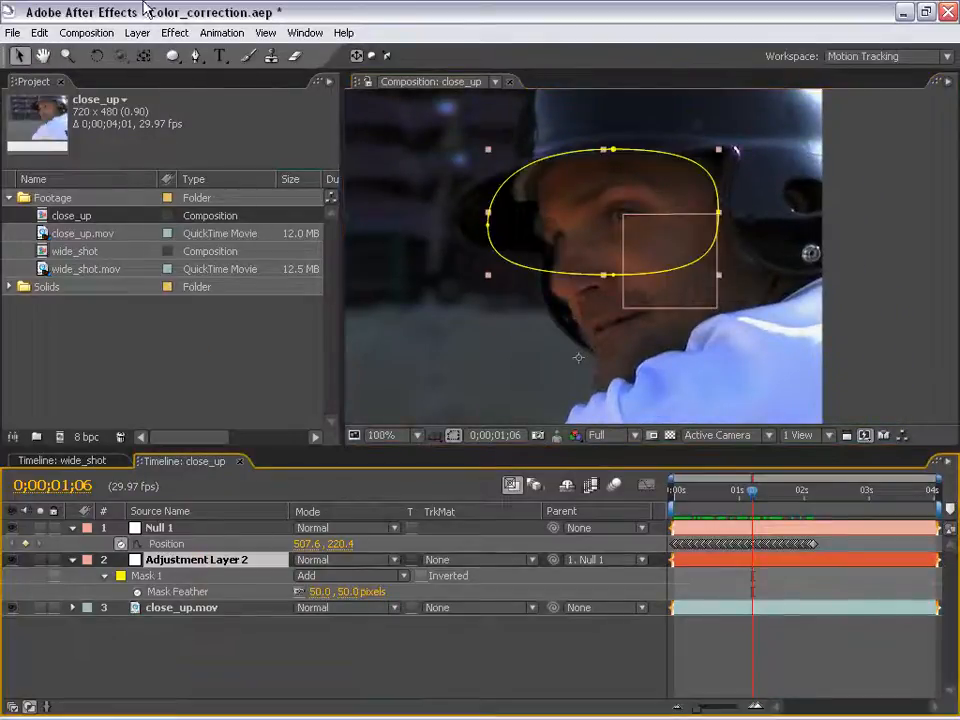
click(186, 36)
mouse_move(210, 189)
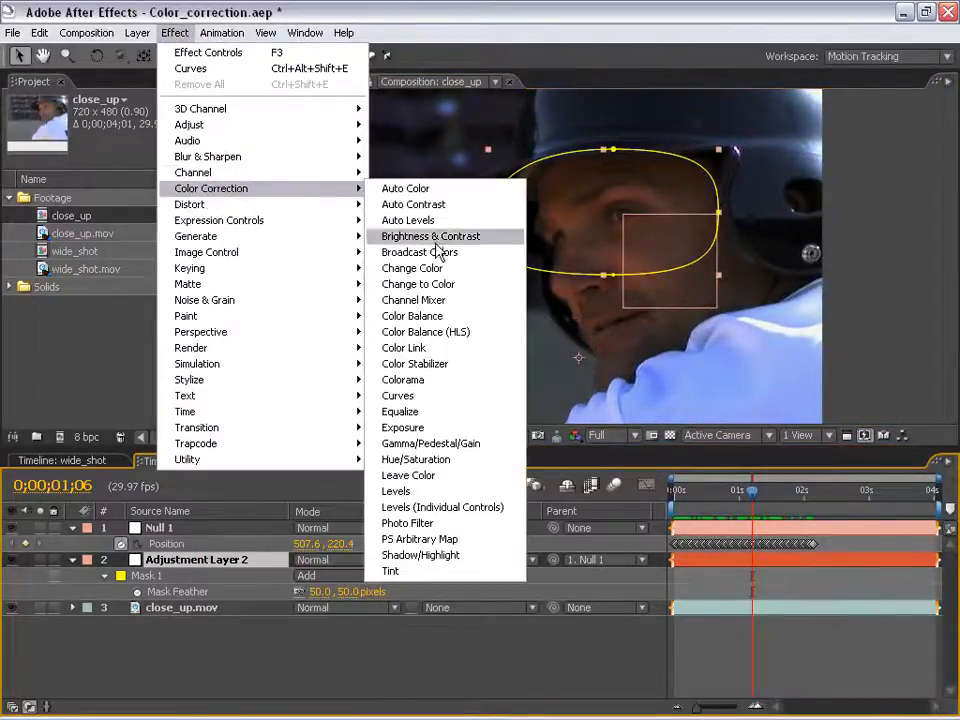
click(413, 492)
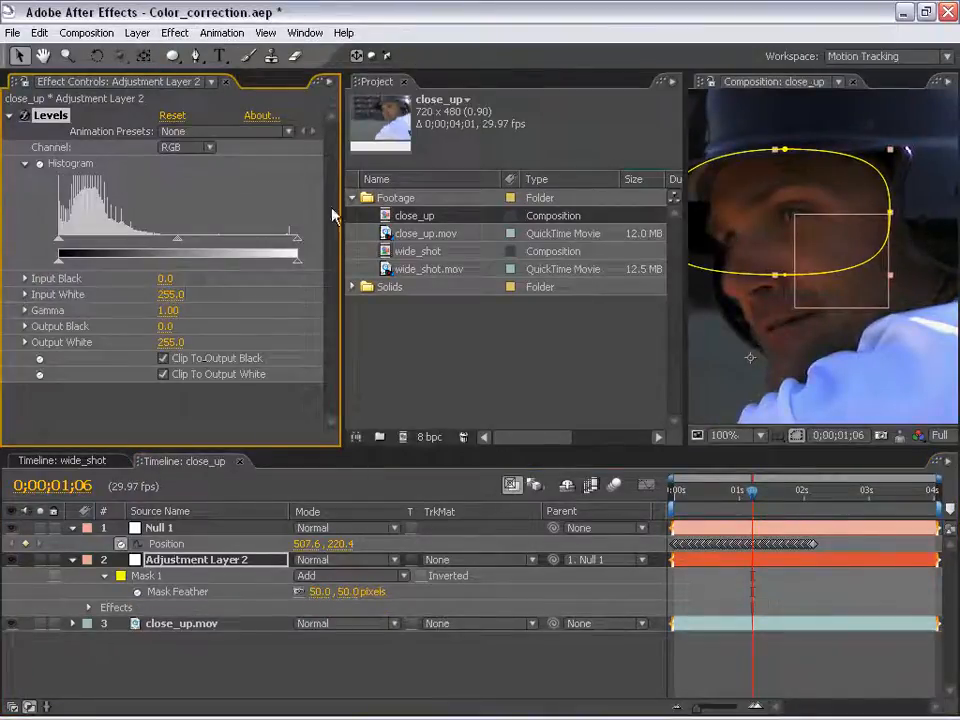
drag(9, 84, 462, 92)
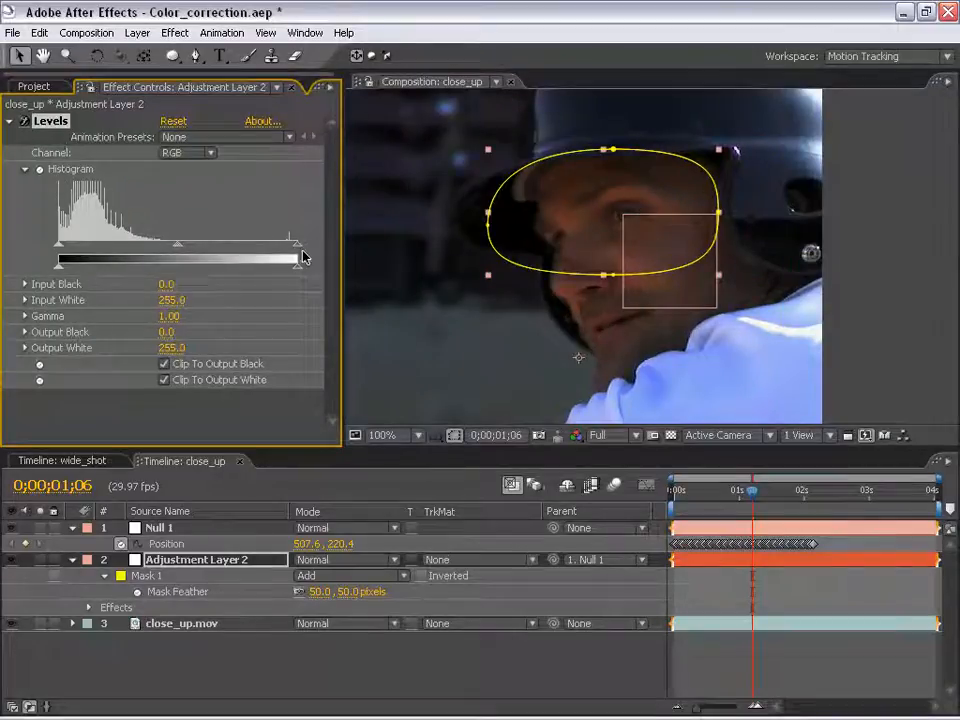
Step: Brighten the masked eye area with Levels, setting Input Black to 5, Input White to 228 and Gamma to 1.18
drag(295, 247, 274, 248)
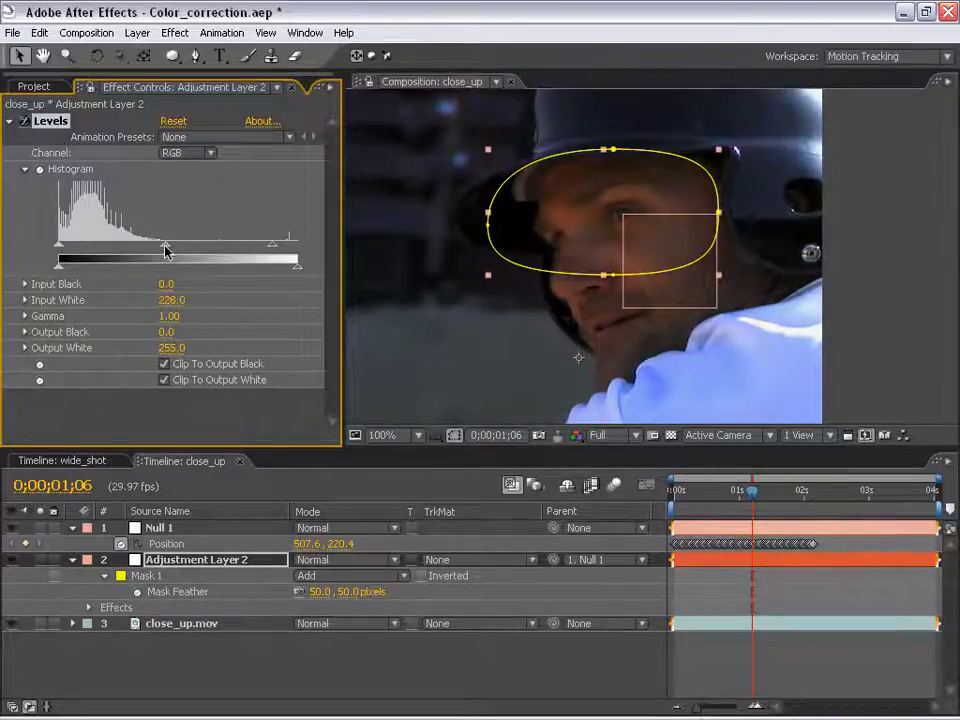
drag(165, 249, 158, 250)
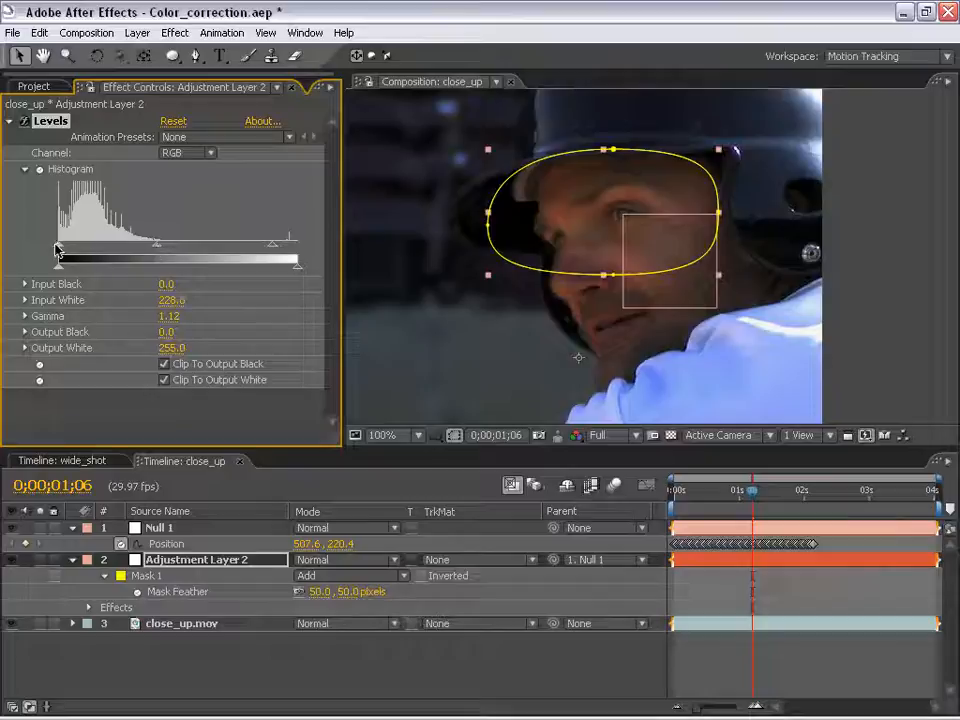
drag(62, 244, 64, 245)
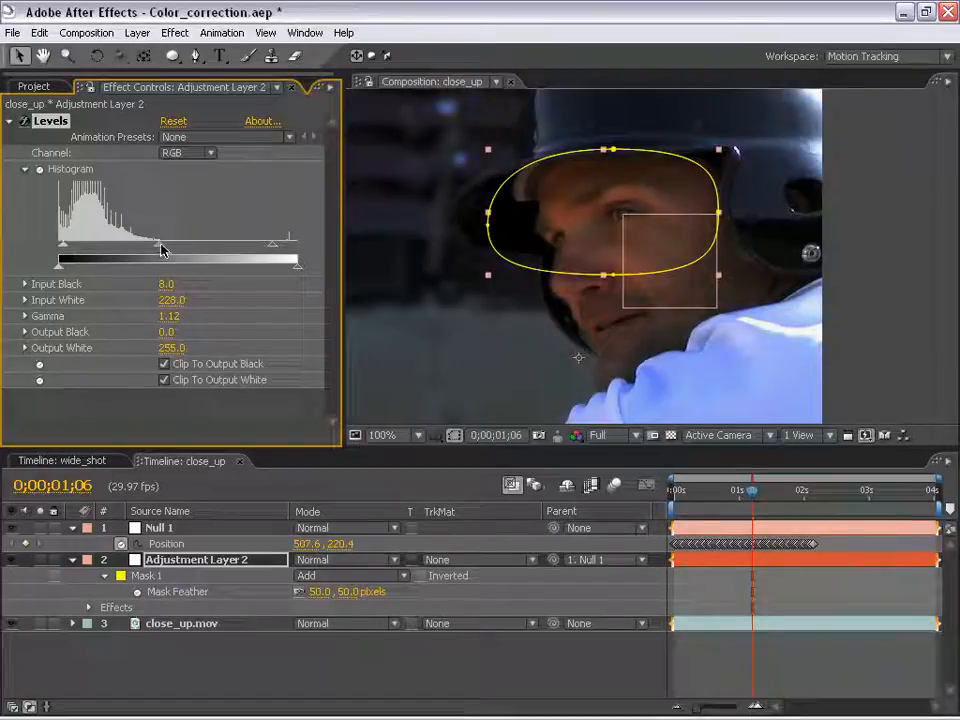
drag(156, 245, 154, 245)
click(565, 683)
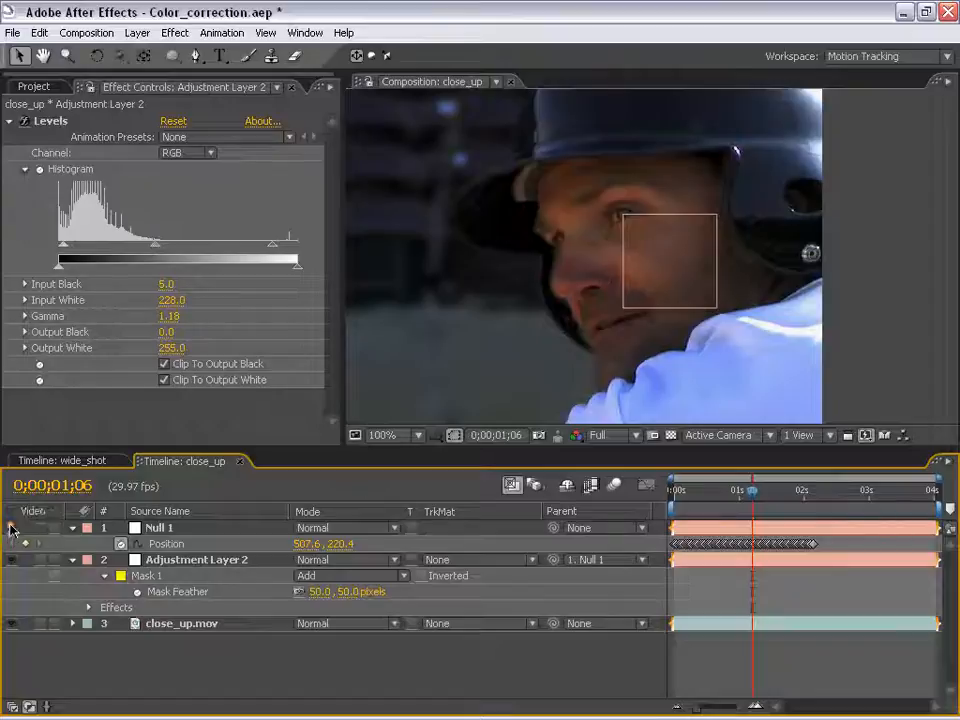
Step: Hide the Null 1 layer and select Adjustment Layer 2 to review its brightened area
click(161, 529)
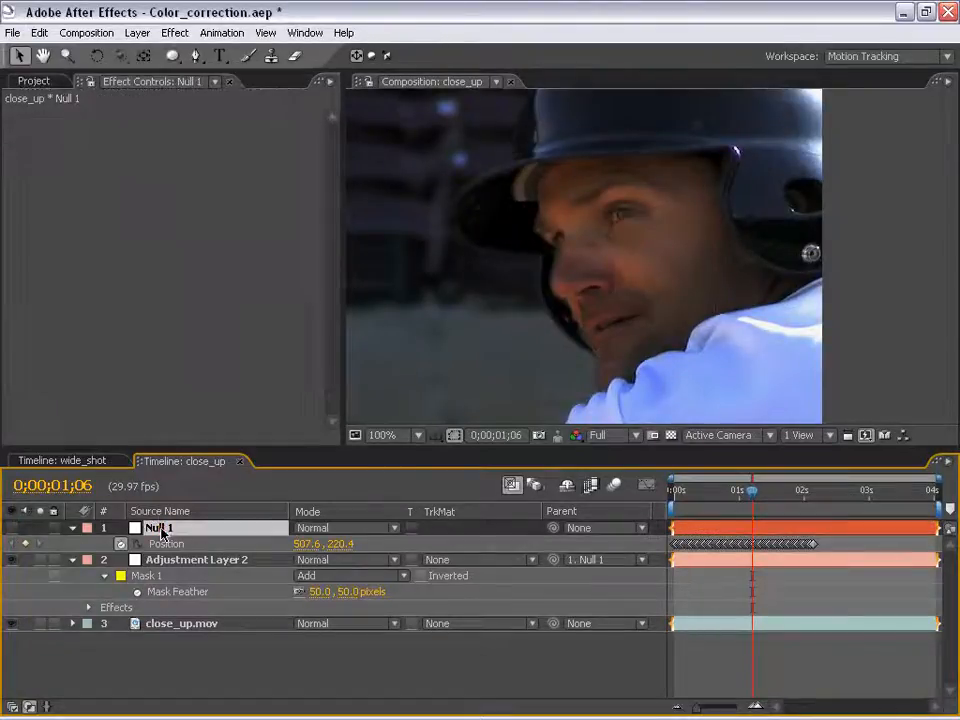
click(716, 598)
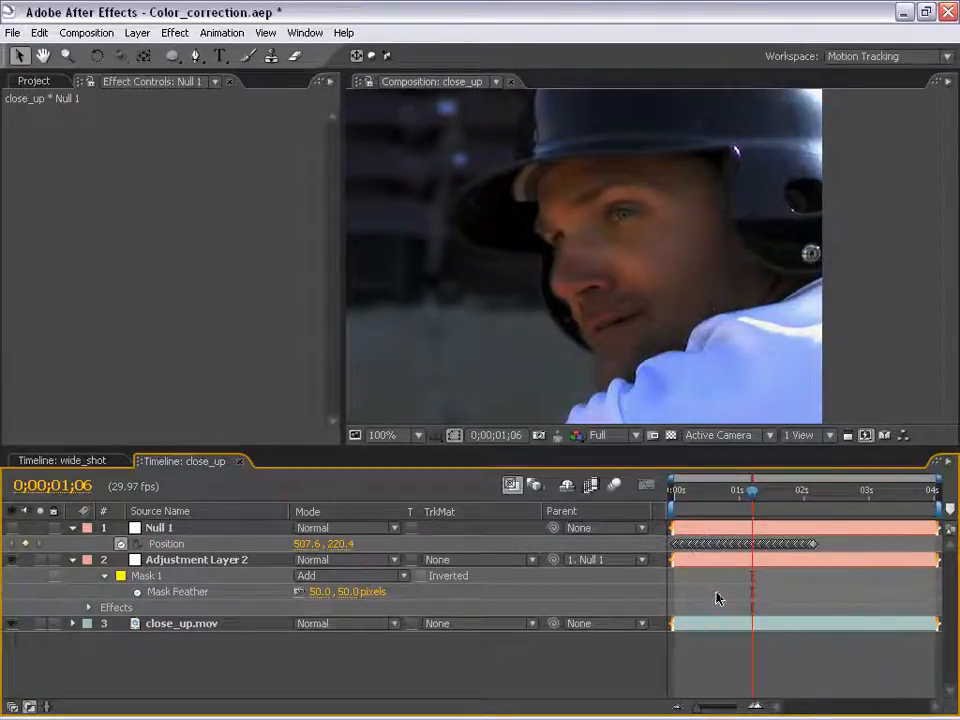
click(705, 561)
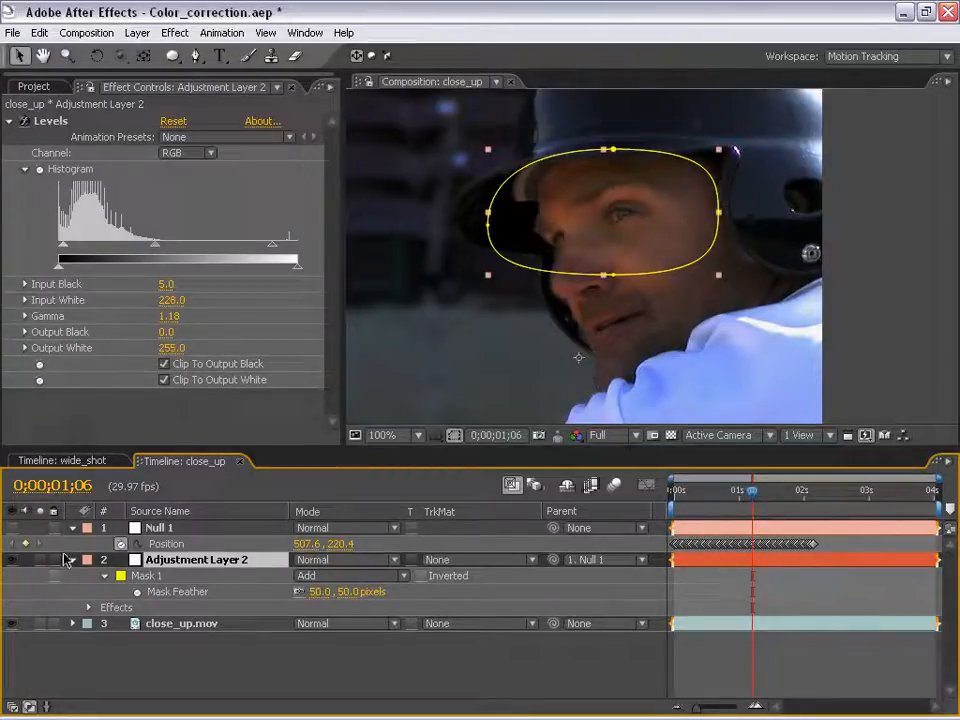
Step: Raise the midpoint of the RGB curve on close_up.mov slightly to lighten the footage
click(170, 622)
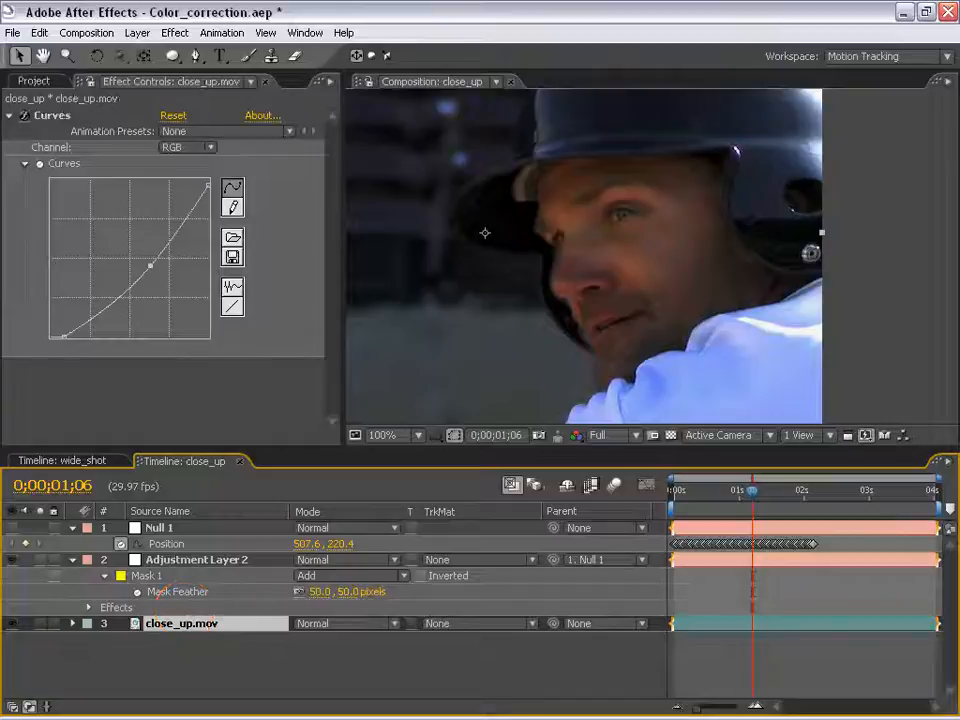
drag(161, 273, 150, 268)
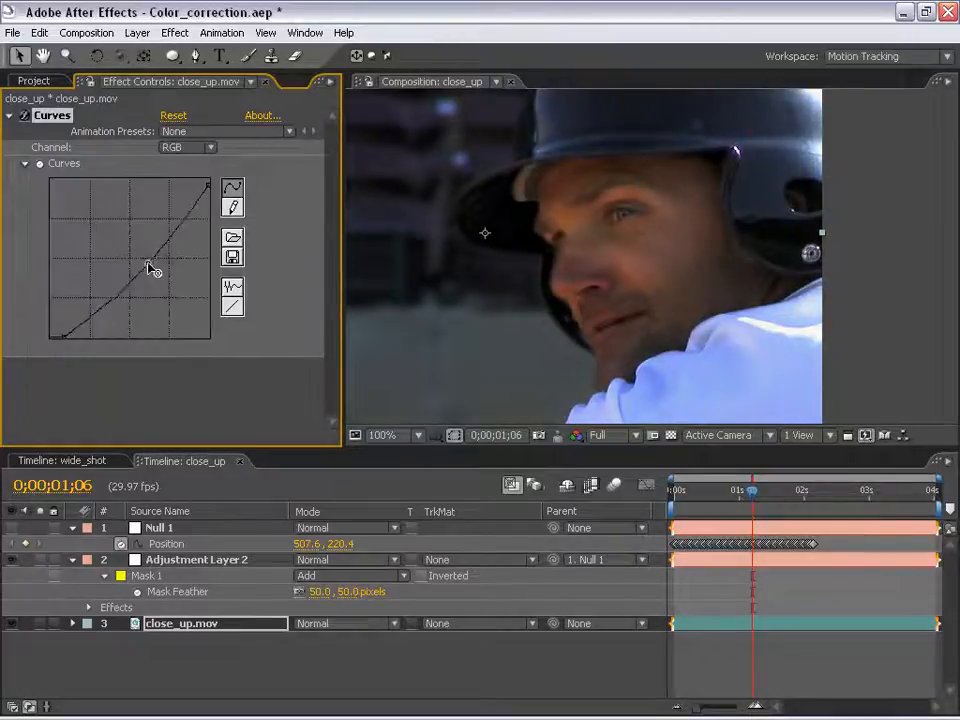
Step: Apply the Unsharp Mask effect to Adjustment Layer 2
click(223, 669)
click(180, 560)
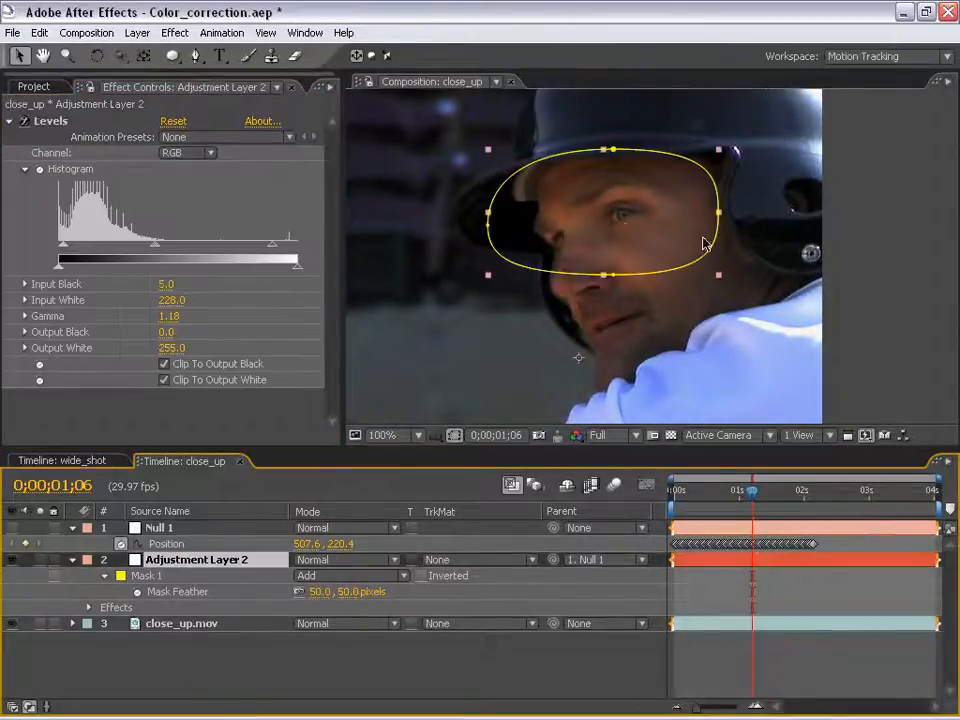
click(173, 32)
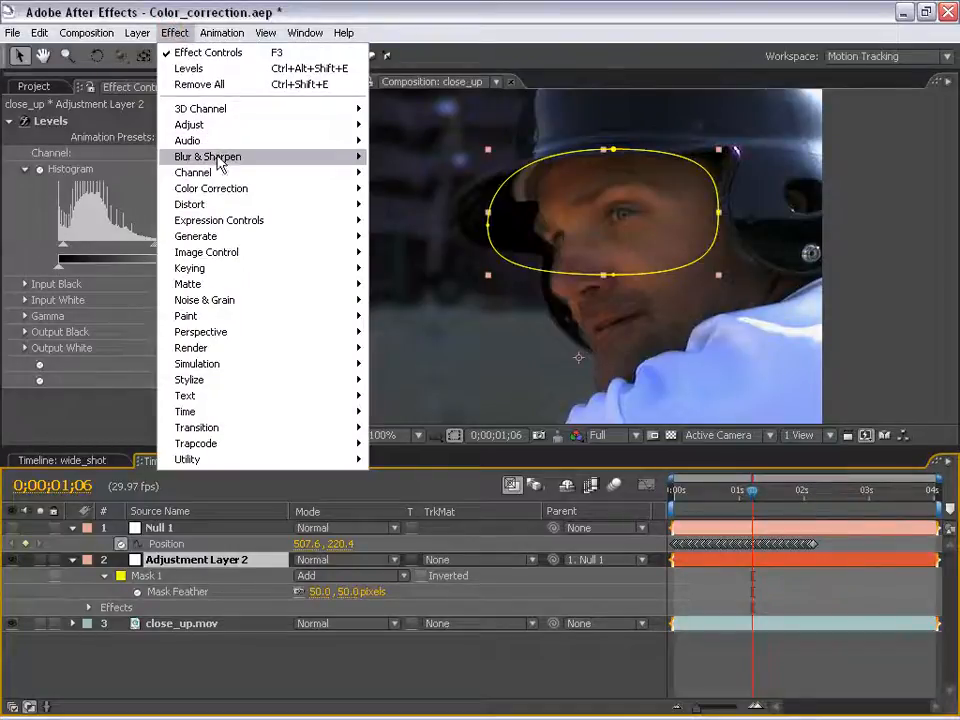
mouse_move(221, 167)
click(447, 384)
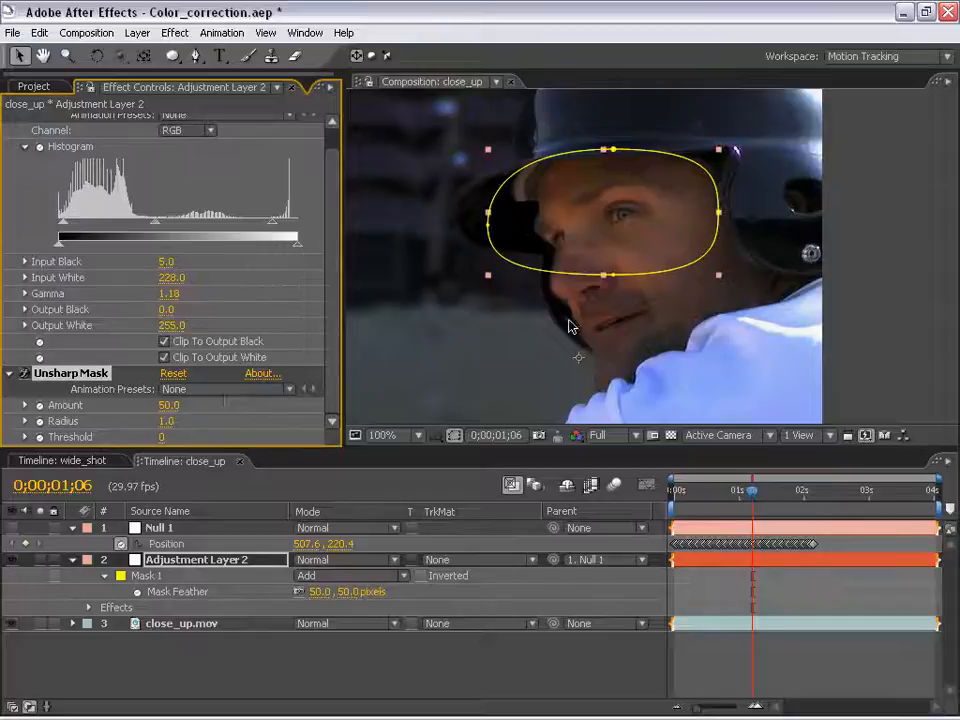
Step: Set the Unsharp Mask on Adjustment Layer 2 to Threshold 5, Amount 75 and Radius 1.0
scroll(615, 256, up, 1)
key(space)
drag(590, 193, 593, 250)
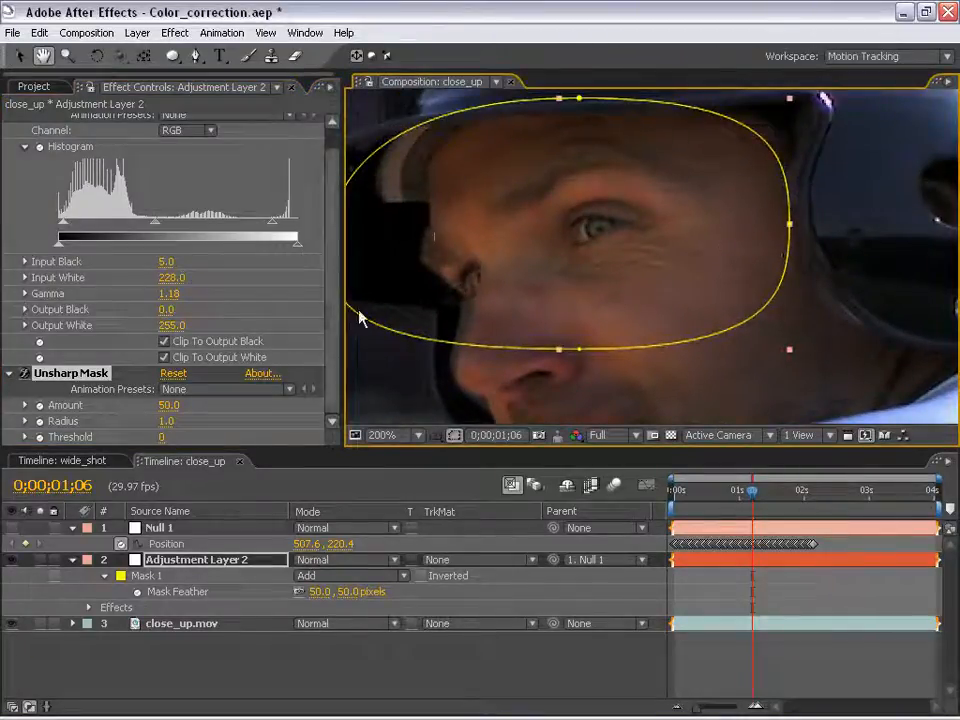
click(163, 438)
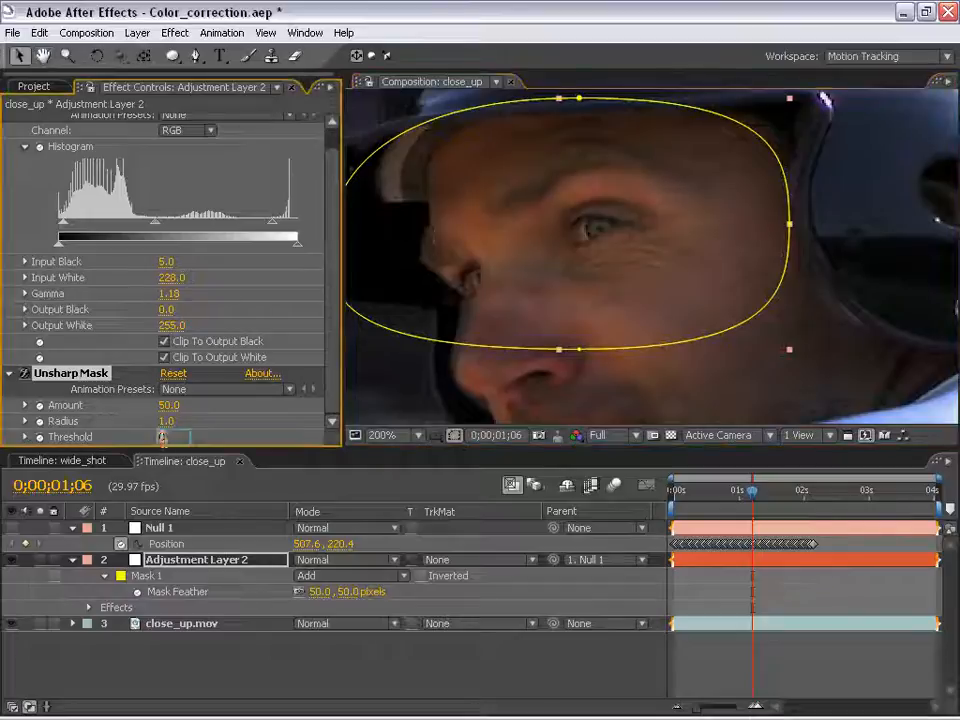
text(5)
key(Return)
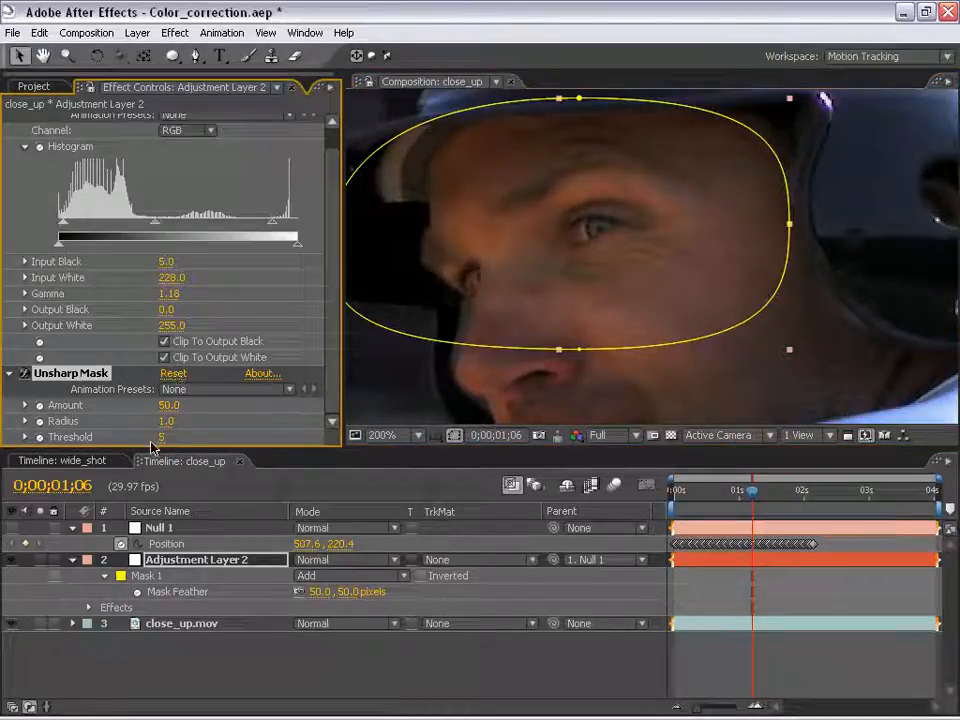
click(167, 405)
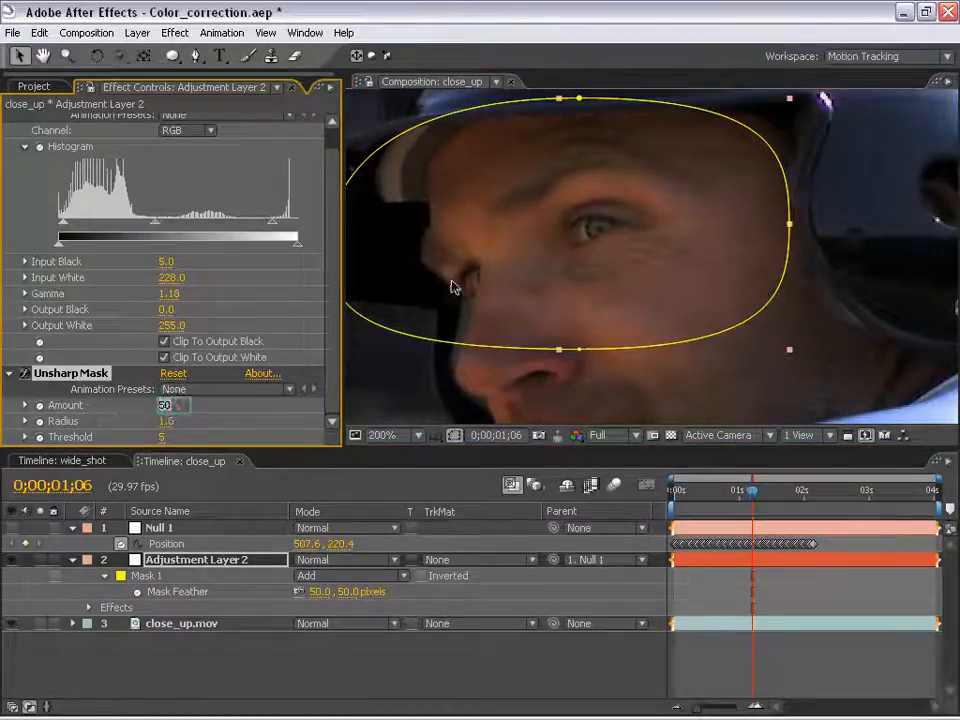
text(75)
key(Tab)
text(1)
key(Return)
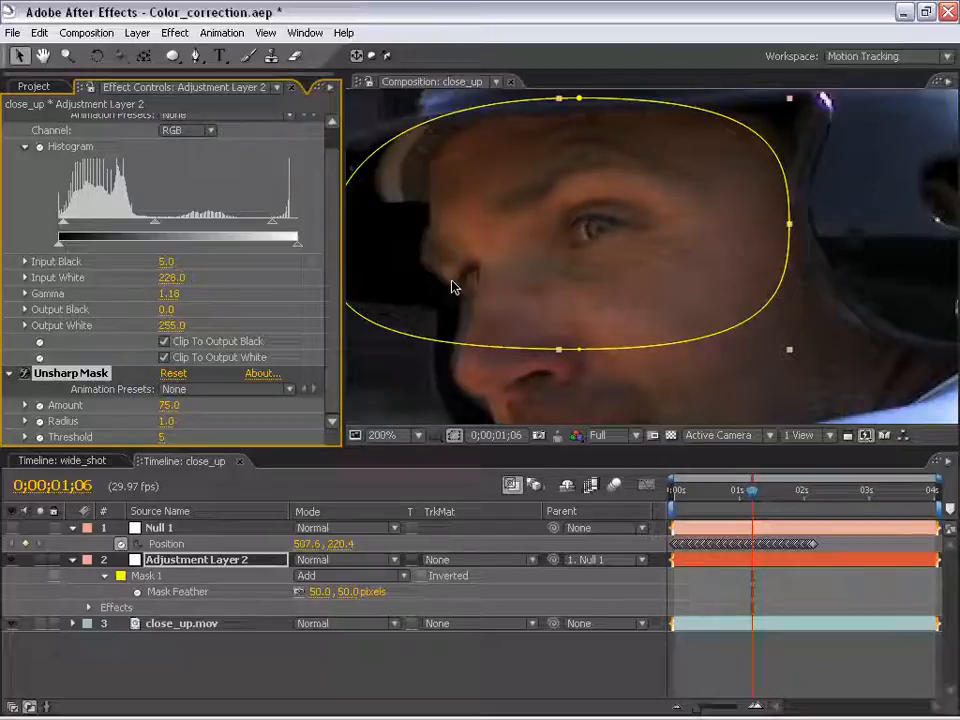
Step: Compare the face with and without Unsharp Mask, then strengthen the effect with Radius 2.0 and Threshold 3
click(23, 375)
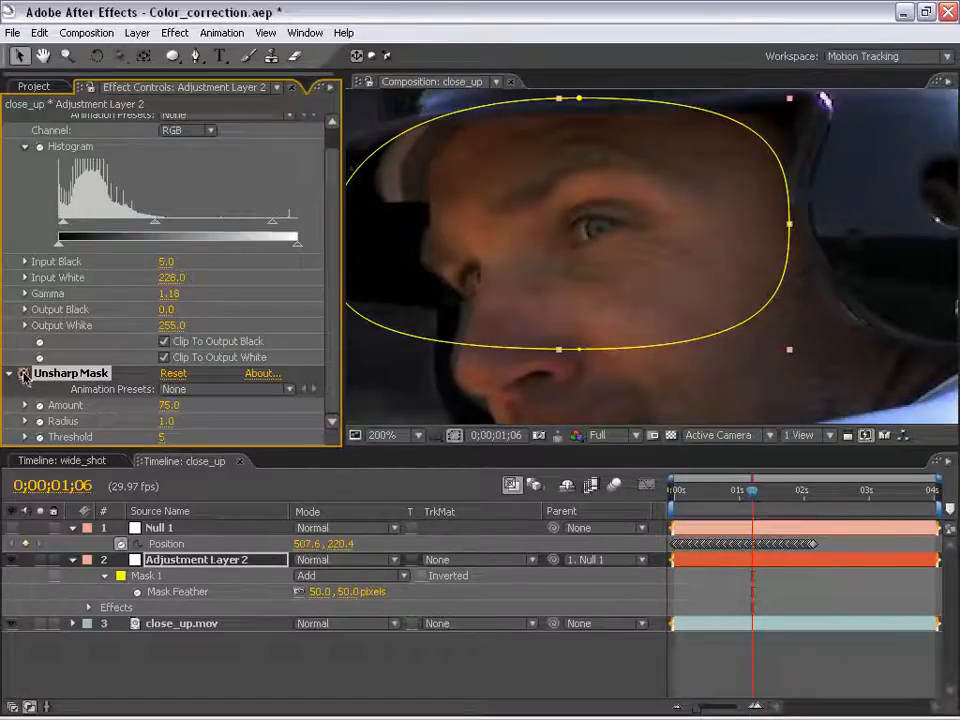
click(23, 375)
click(166, 421)
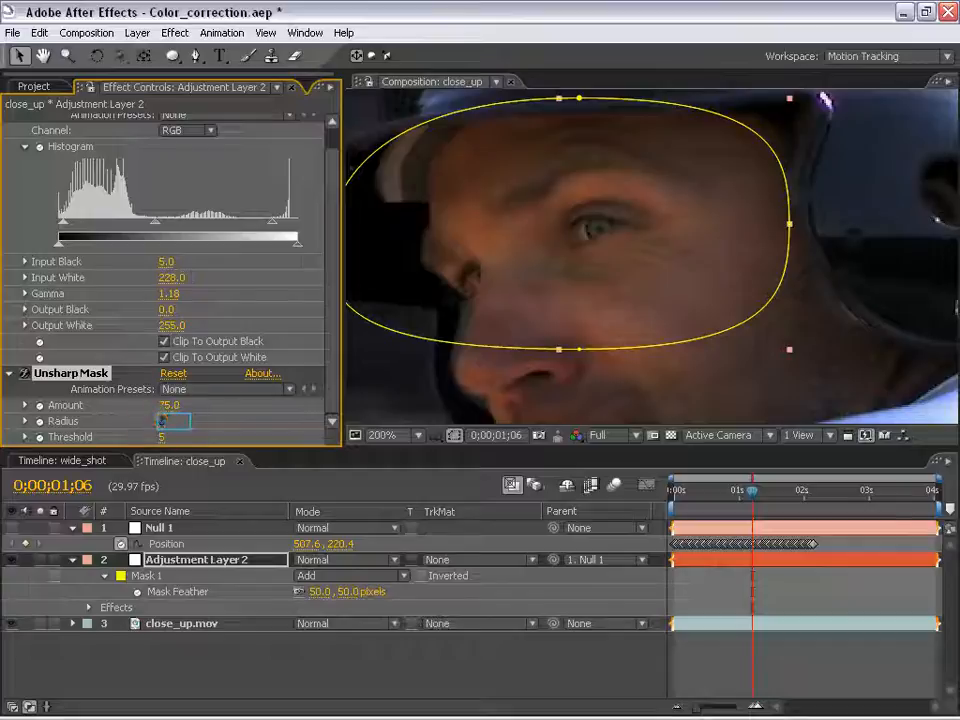
text(2)
key(Return)
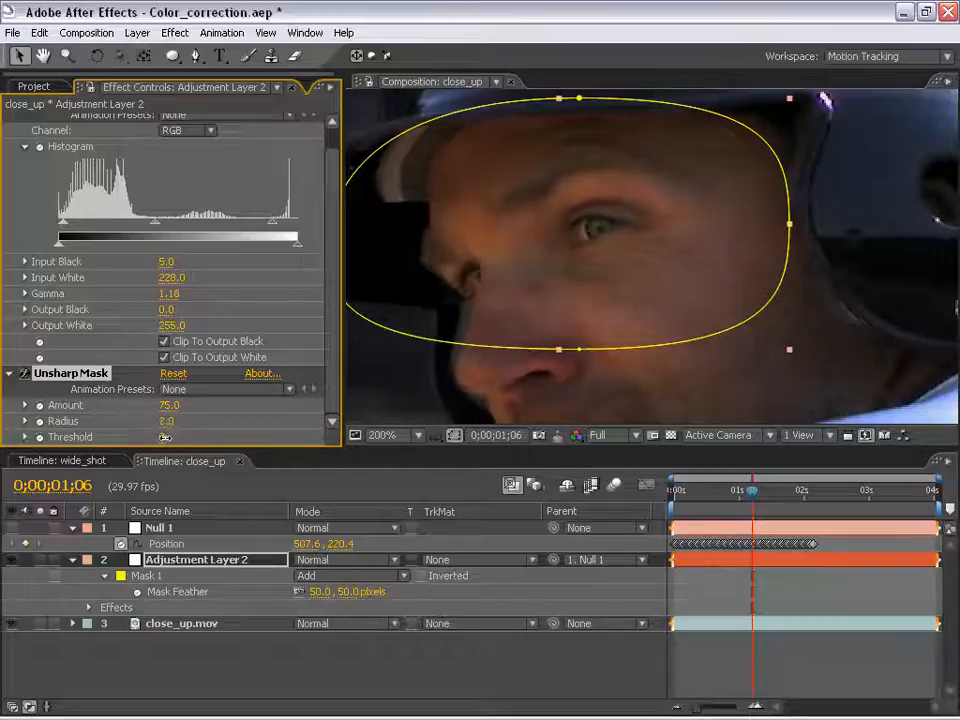
click(165, 437)
text(3)
key(Return)
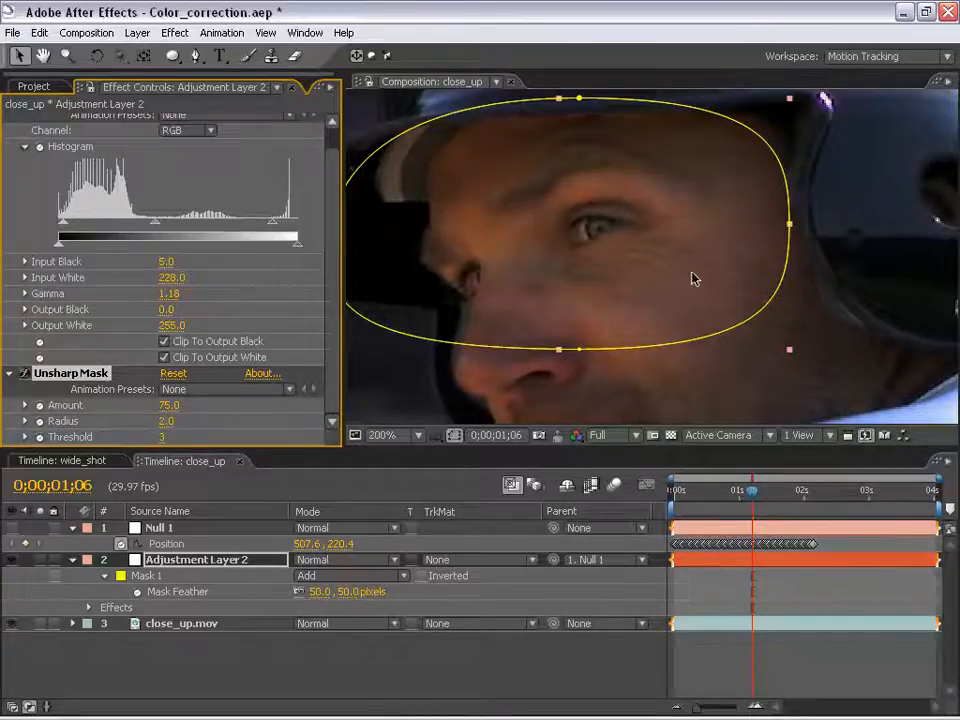
Step: Examine the sharpened eyes with no layer selected, comparing the frame with Unsharp Mask off and on
key(ctrl+shift+a)
key(comma)
key(period)
key(space)
drag(628, 302, 618, 281)
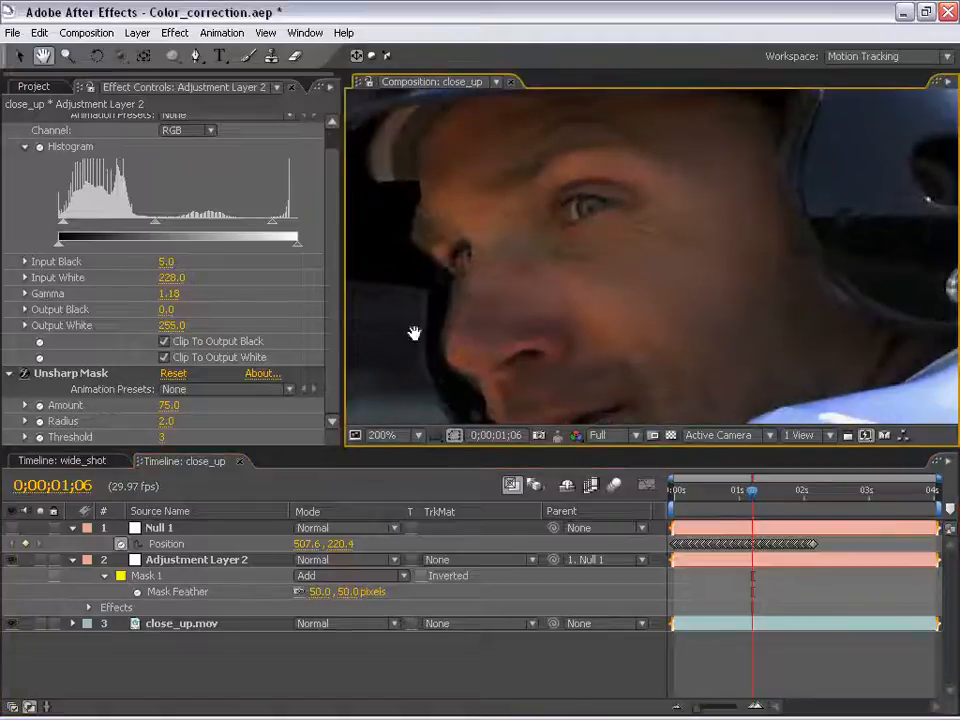
key(comma)
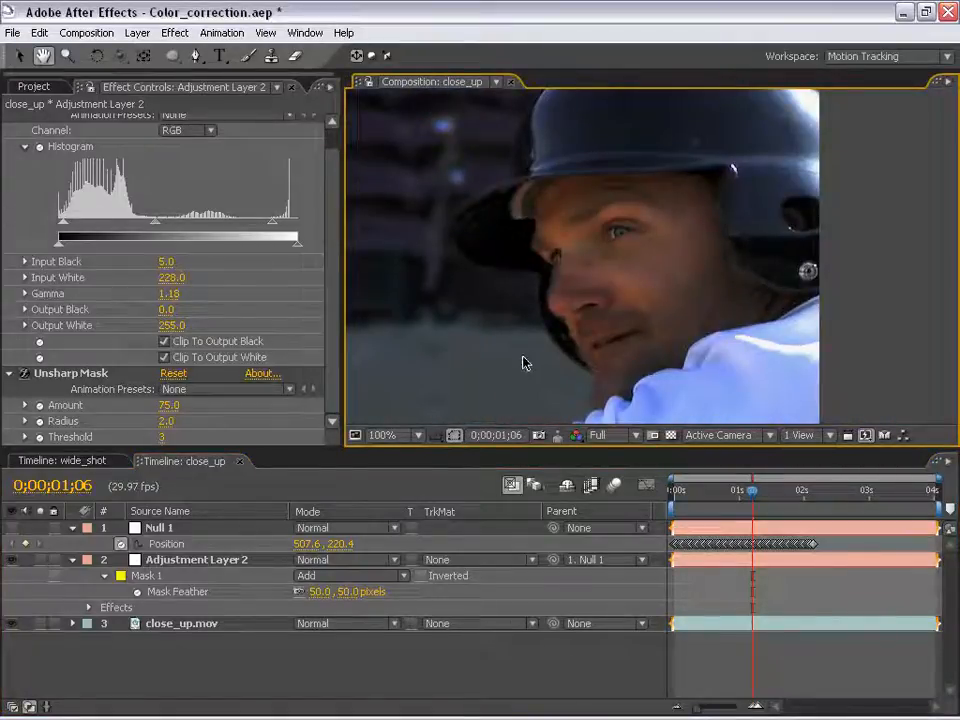
click(25, 374)
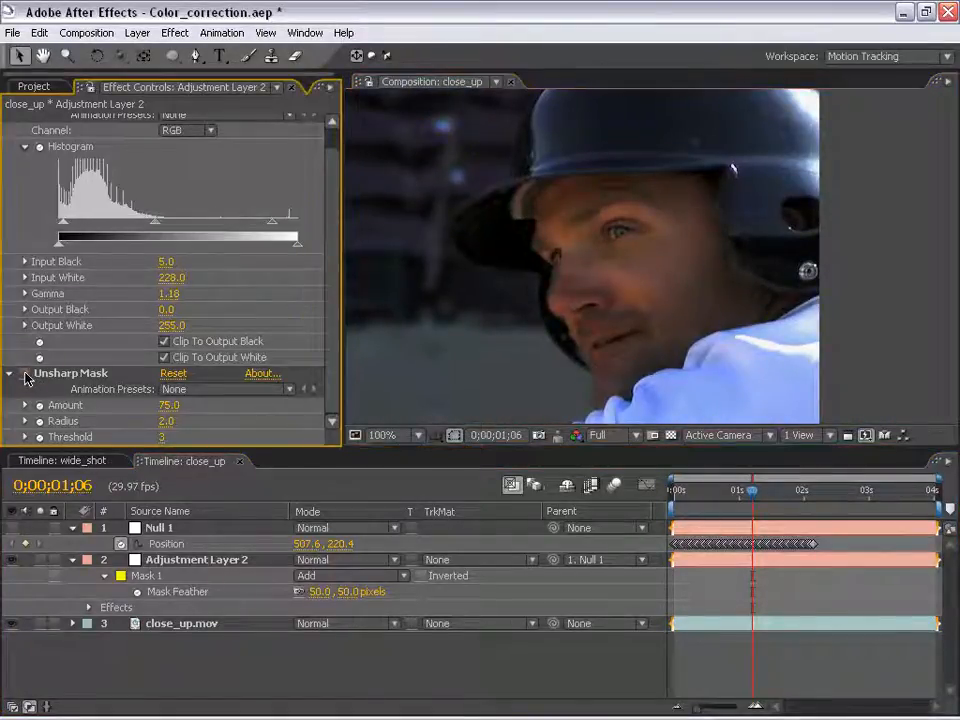
click(25, 374)
key(space)
drag(554, 340, 574, 304)
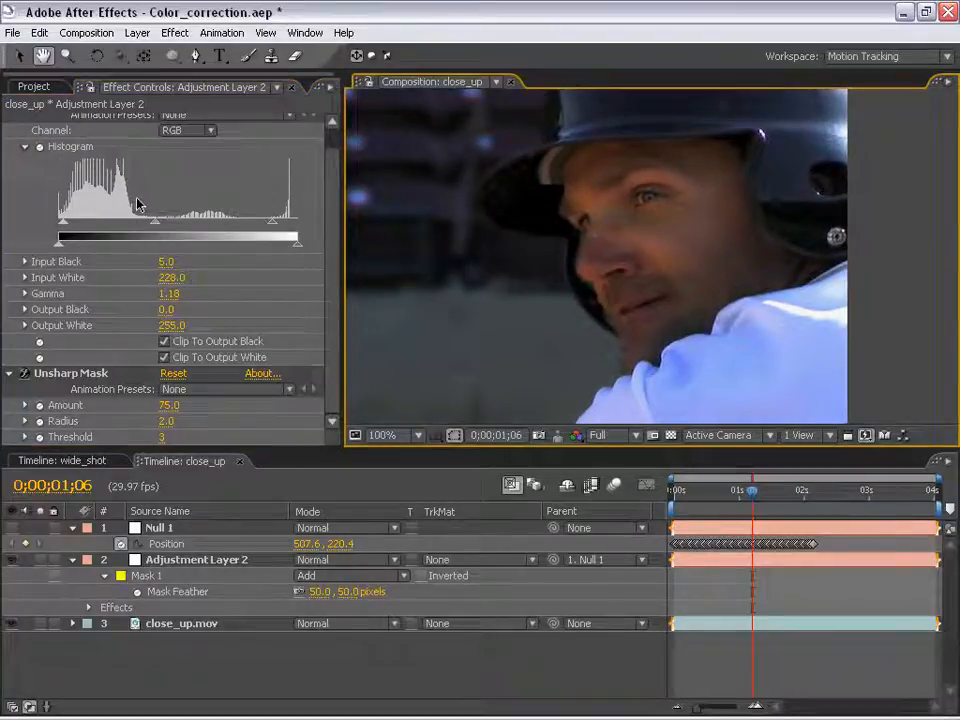
Step: Lower the Levels Gamma on Adjustment Layer 2 to 1.11 and review the whole frame
drag(155, 219, 162, 225)
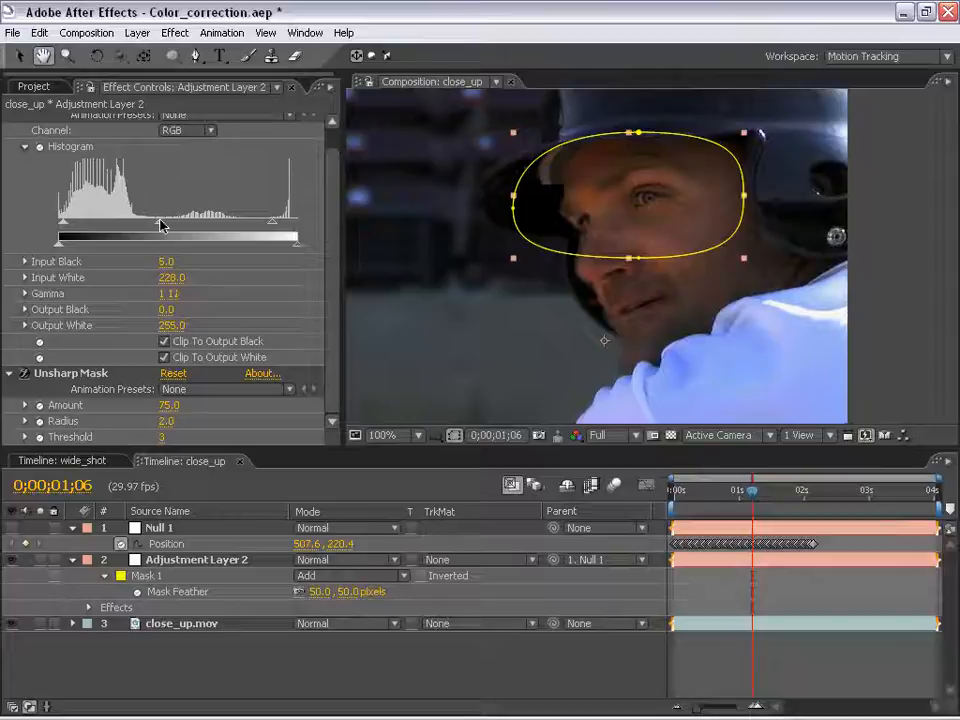
click(703, 651)
scroll(580, 298, down, 1)
key(space)
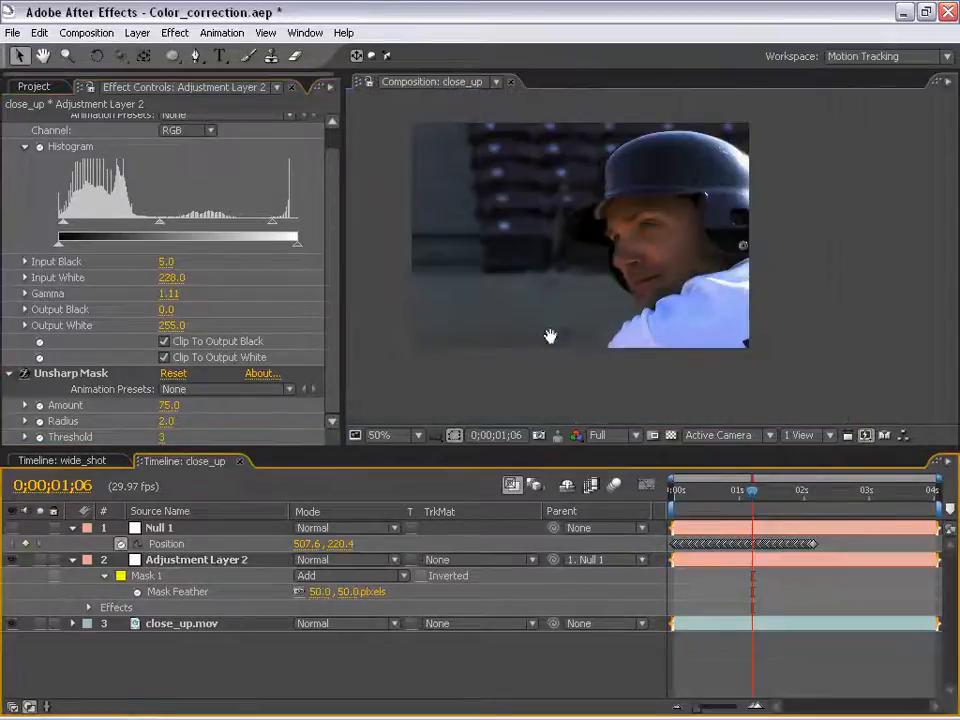
drag(550, 336, 539, 366)
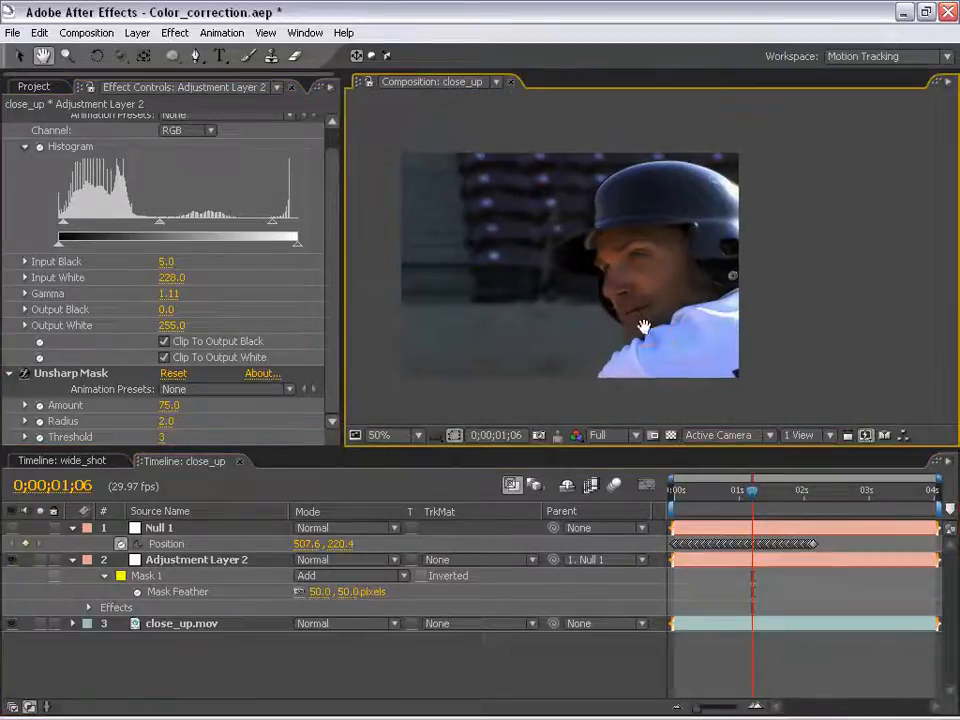
click(711, 668)
scroll(574, 345, up, 1)
scroll(557, 381, down, 1)
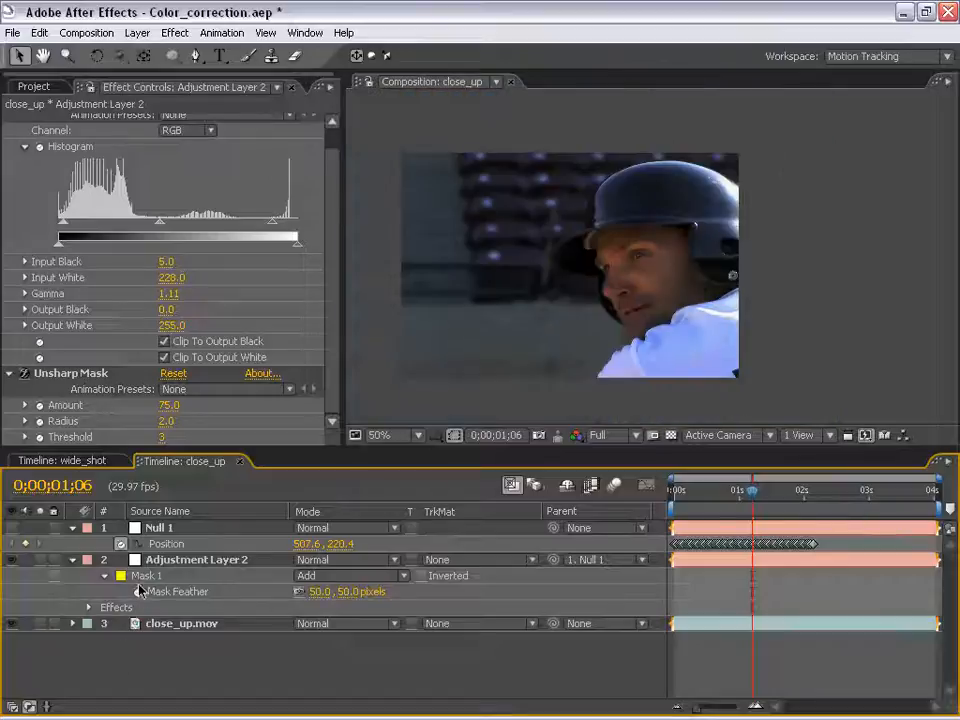
Step: Tighten Mask 1 on Adjustment Layer 2 around the batter's eyes by moving its four points inward
click(698, 567)
scroll(621, 315, up, 1)
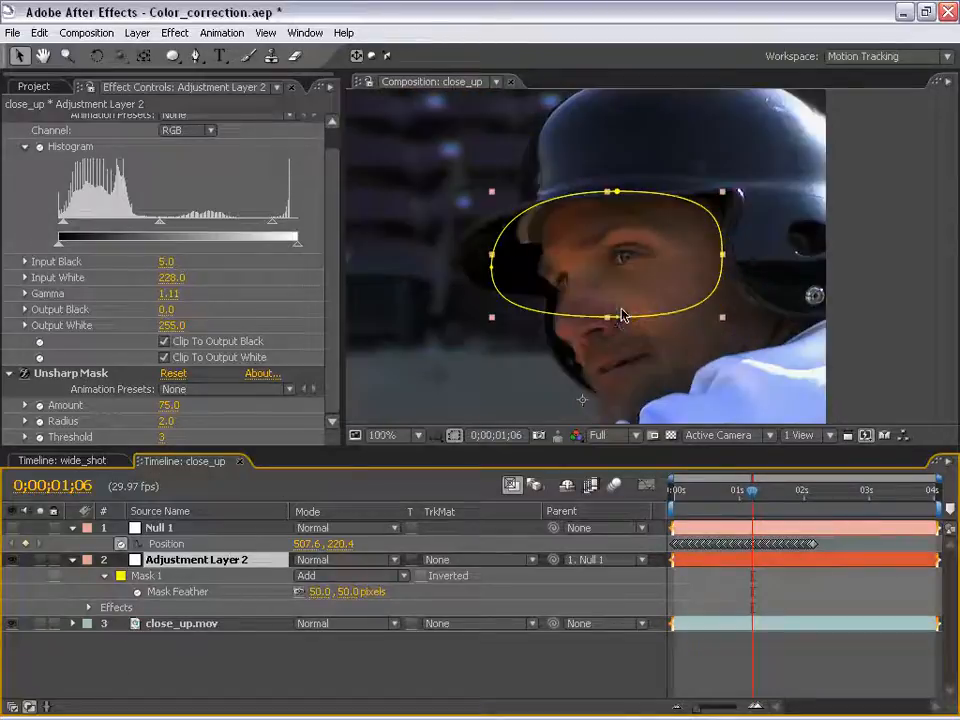
drag(621, 315, 619, 285)
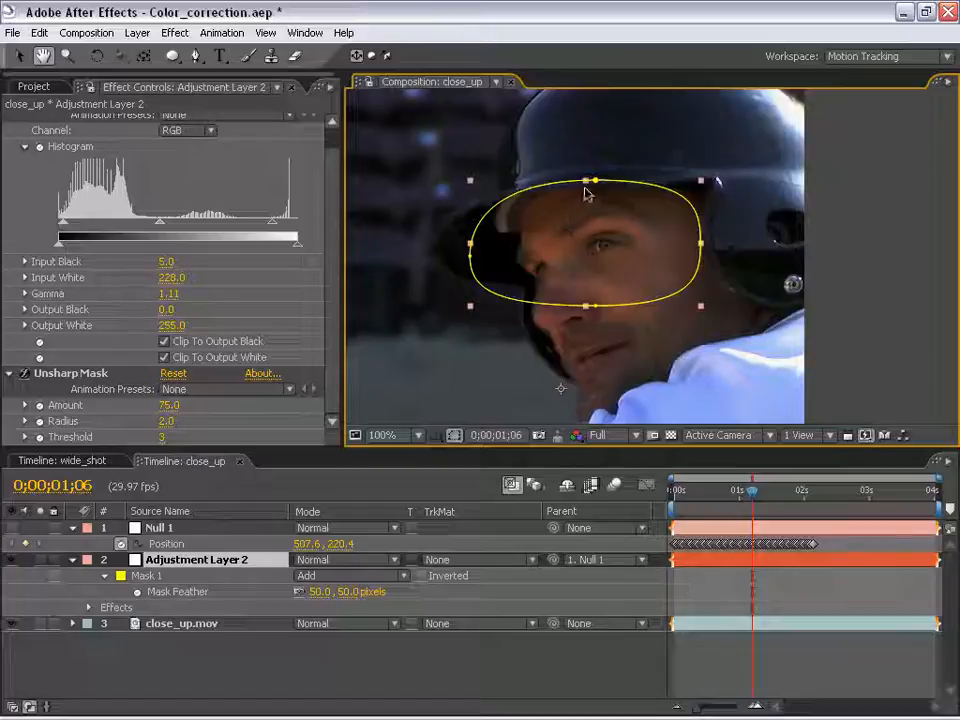
drag(596, 185, 604, 214)
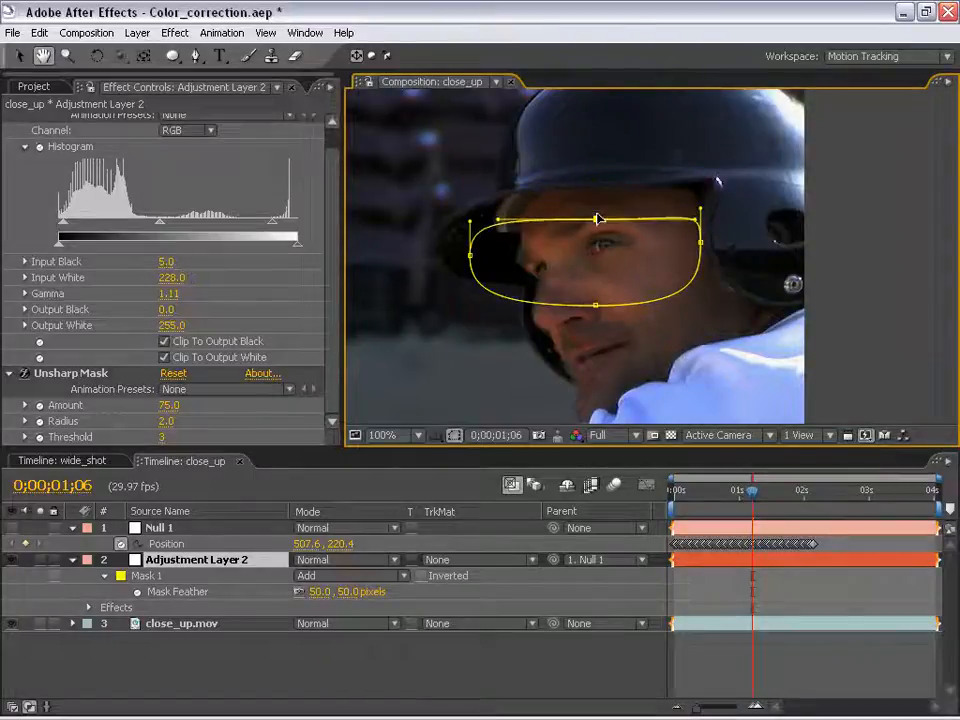
drag(702, 243, 680, 236)
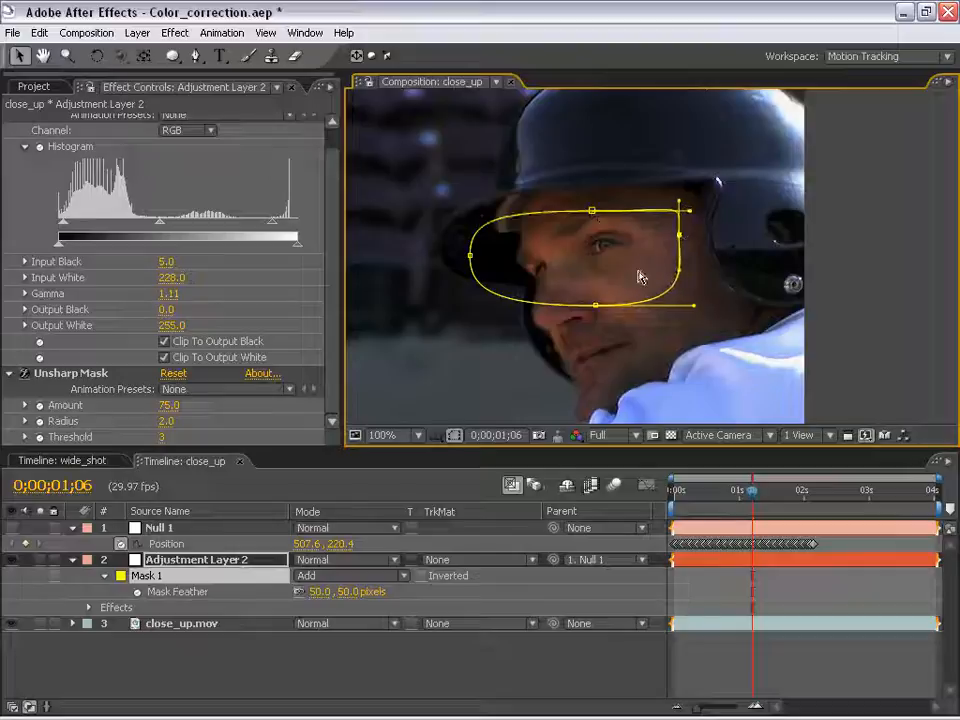
drag(594, 306, 566, 284)
drag(470, 259, 520, 270)
mouse_move(592, 214)
mouse_down()
mouse_move(604, 212)
mouse_move(604, 222)
mouse_up()
click(731, 671)
Step: Compare the shot with Adjustment Layer 2 hidden and shown, and inspect the eye area up close
click(12, 560)
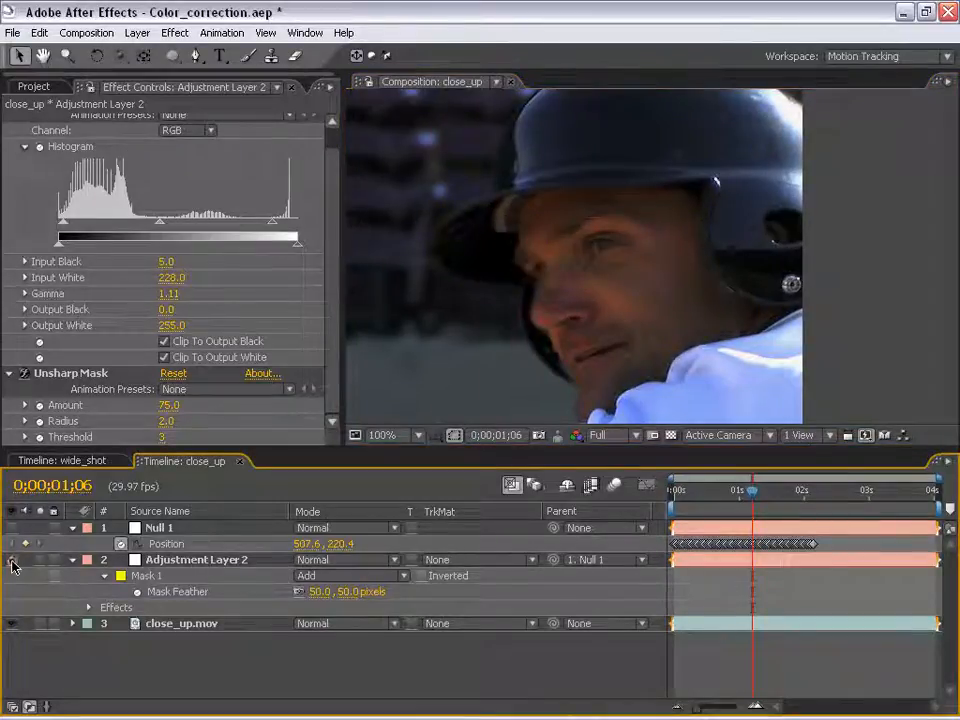
click(12, 560)
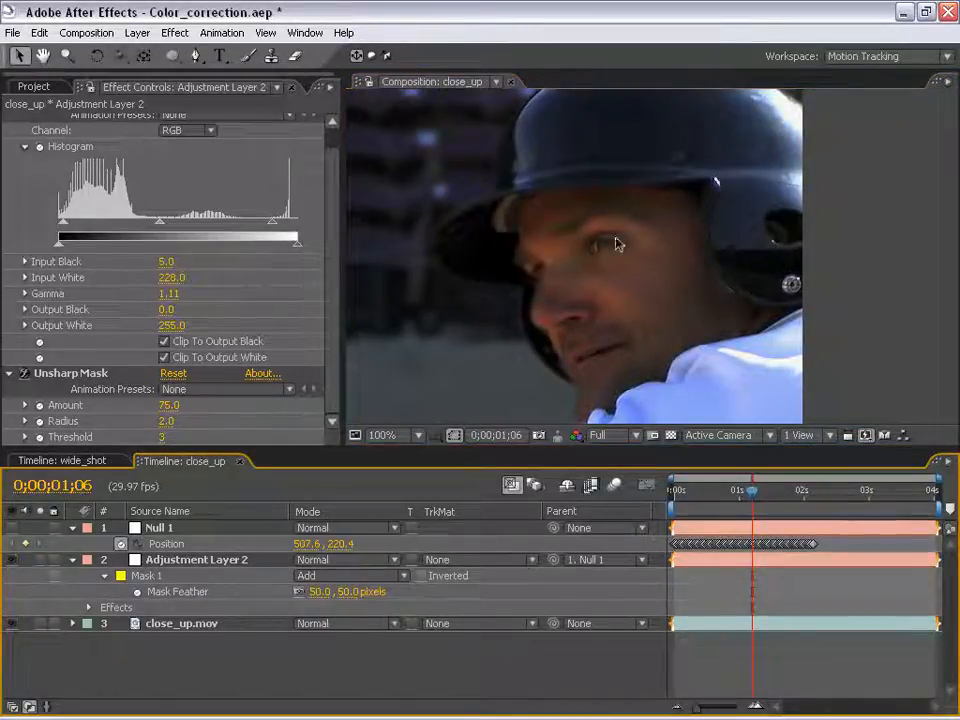
key(period)
key(space)
drag(615, 273, 647, 287)
key(comma)
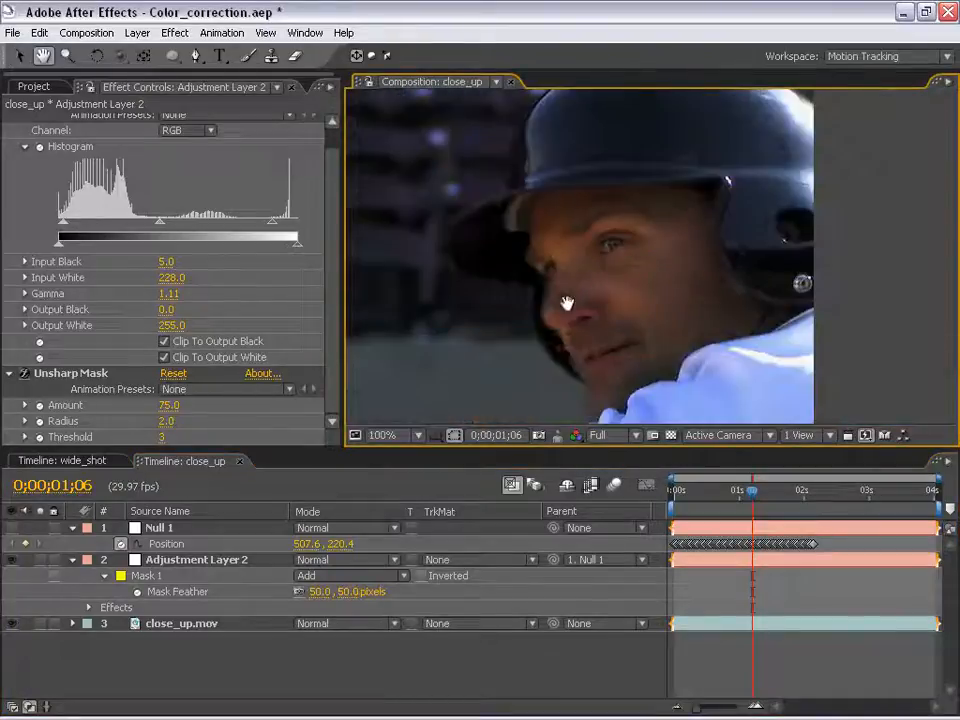
drag(566, 303, 647, 297)
key(comma)
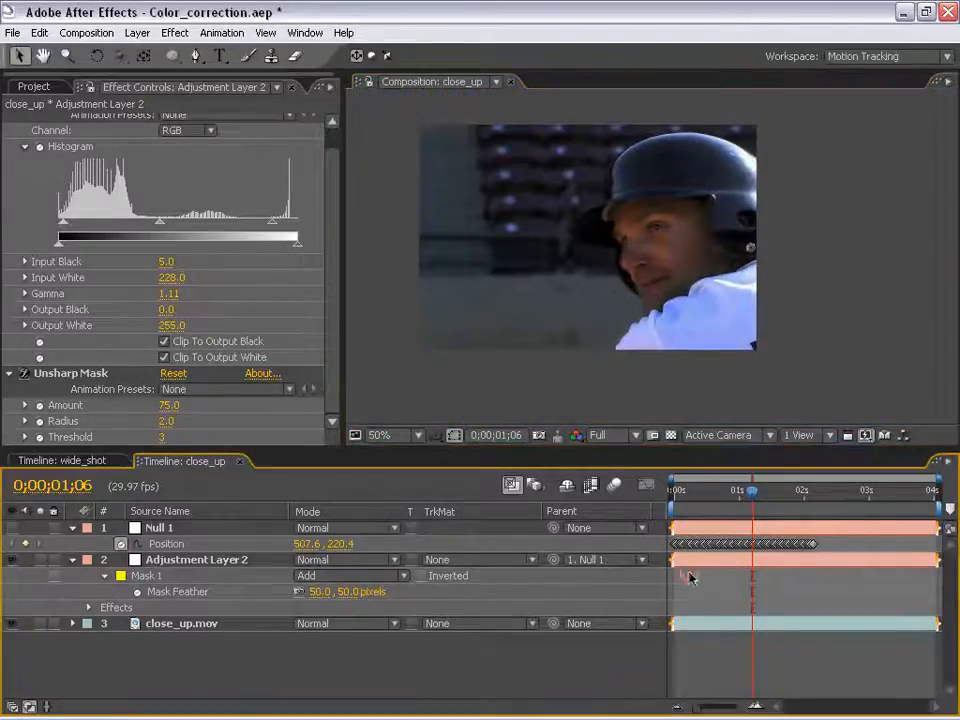
key(period)
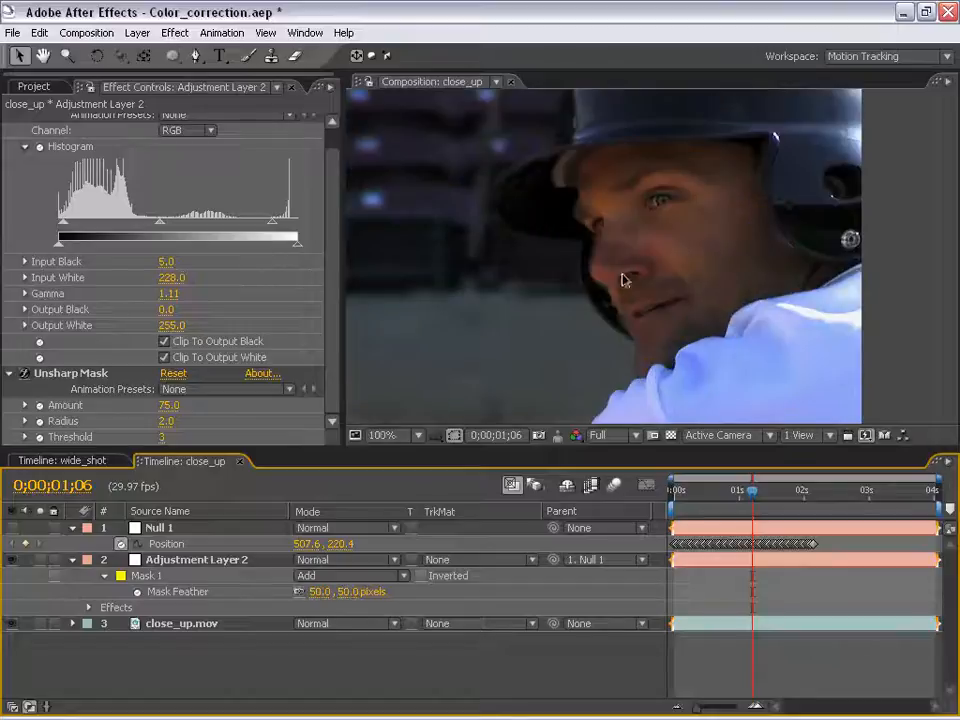
key(comma)
Step: Shorten the work area to end near 0;00;02;02 and RAM preview the corrected close-up
drag(723, 492, 810, 497)
click(698, 561)
click(726, 585)
scroll(622, 295, up, 2)
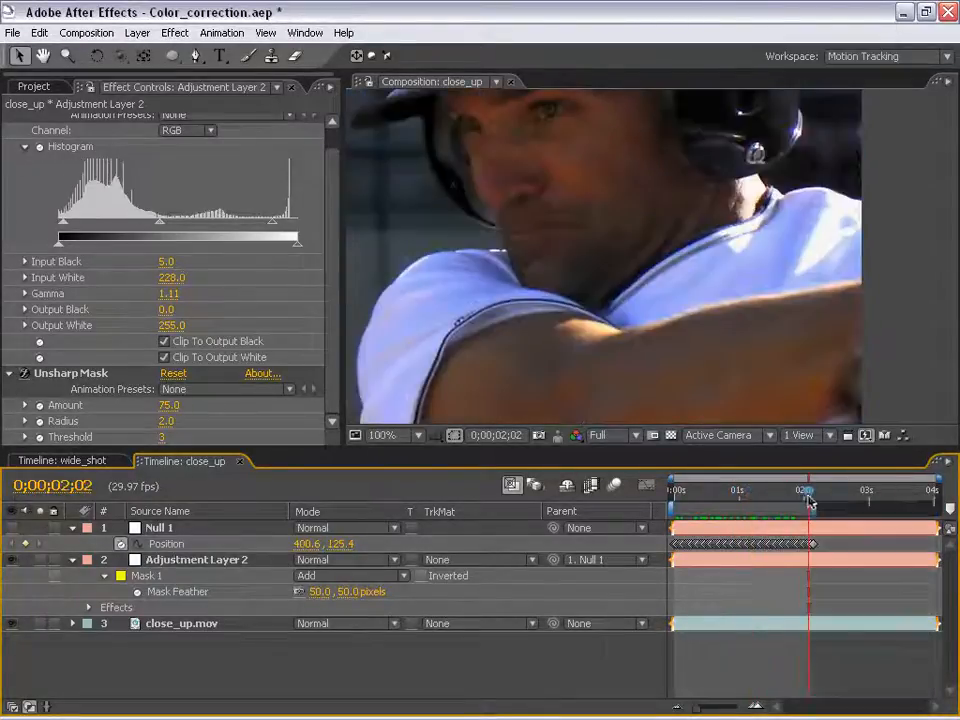
key(KP_0)
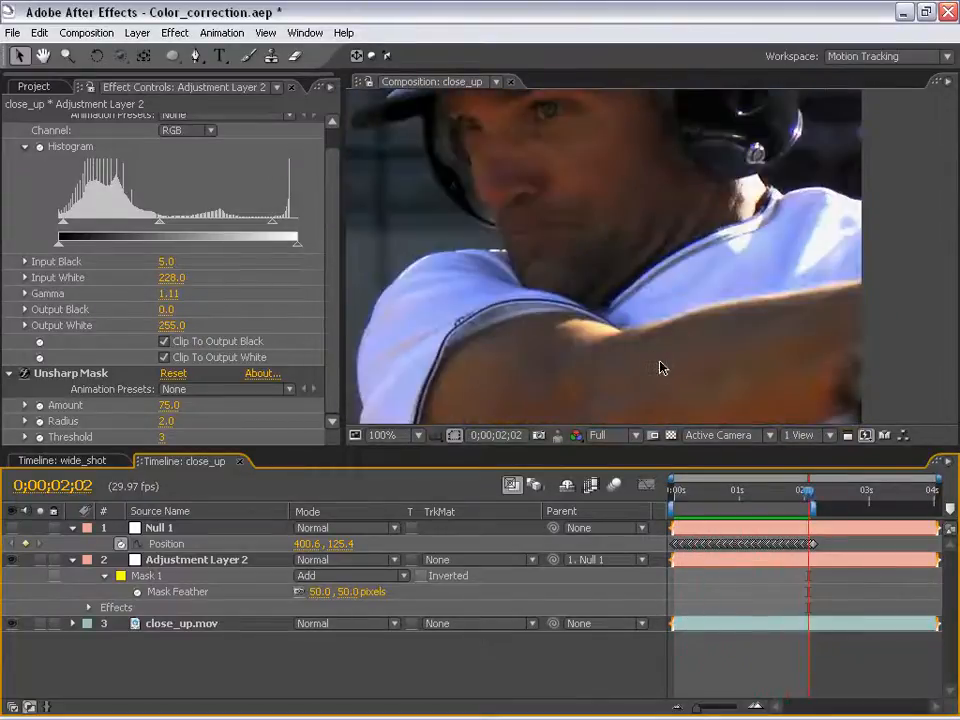
Step: Fine-tune the midpoint of the RGB curve on close_up.mov to darken the midtones slightly
scroll(660, 364, down, 2)
click(736, 661)
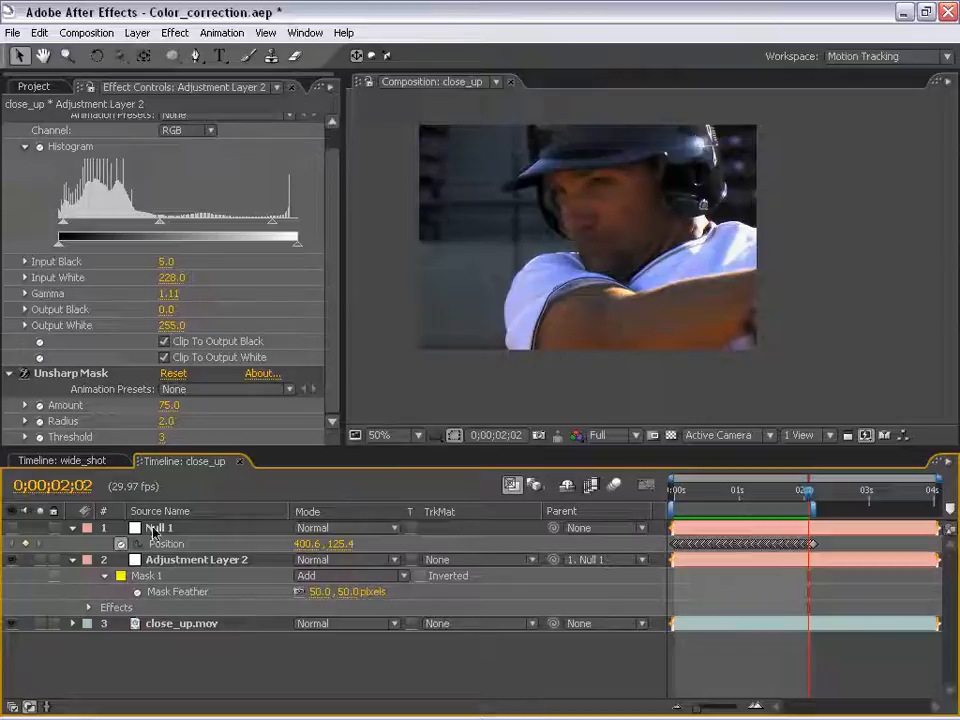
click(183, 623)
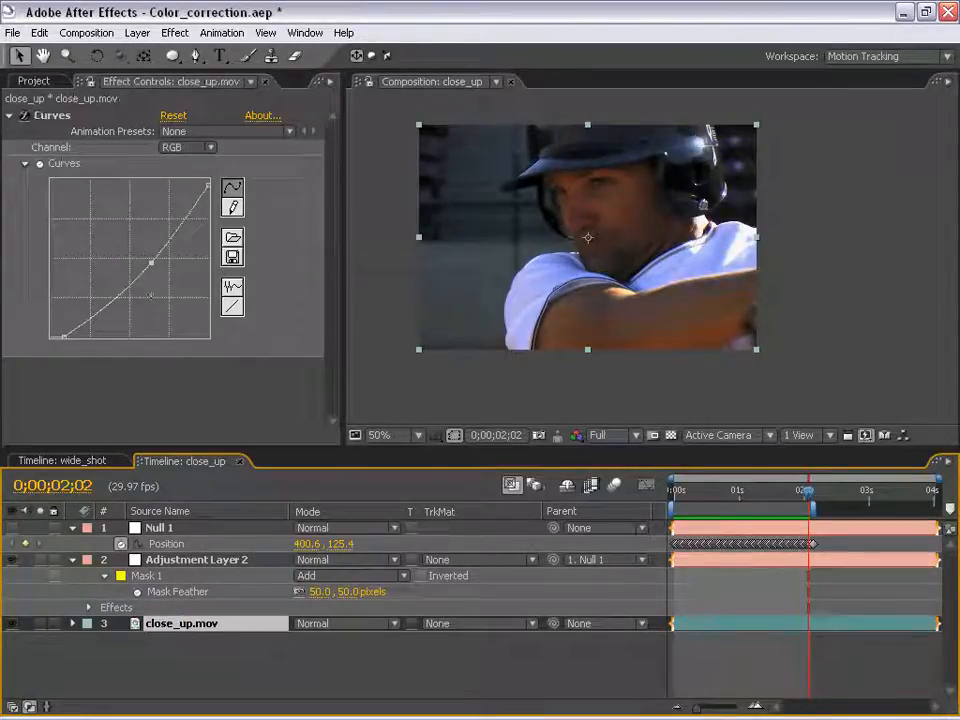
mouse_move(151, 263)
mouse_down()
mouse_move(158, 268)
mouse_move(153, 262)
mouse_up()
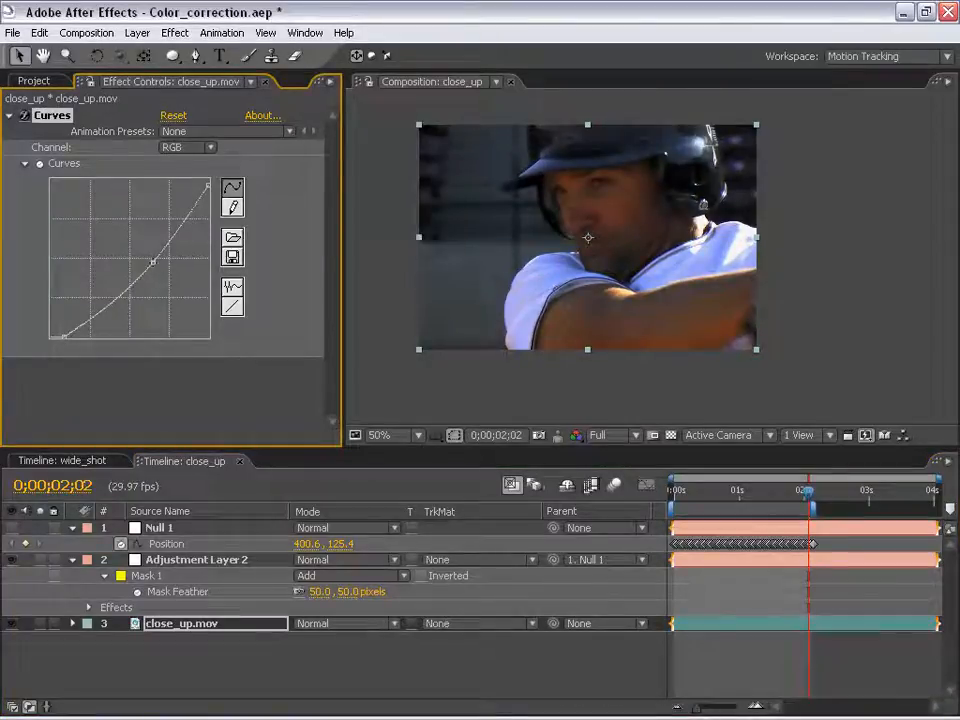
Step: Nudge the bottom point of Adjustment Layer 2's eye mask slightly right and down, and review the frame
click(181, 564)
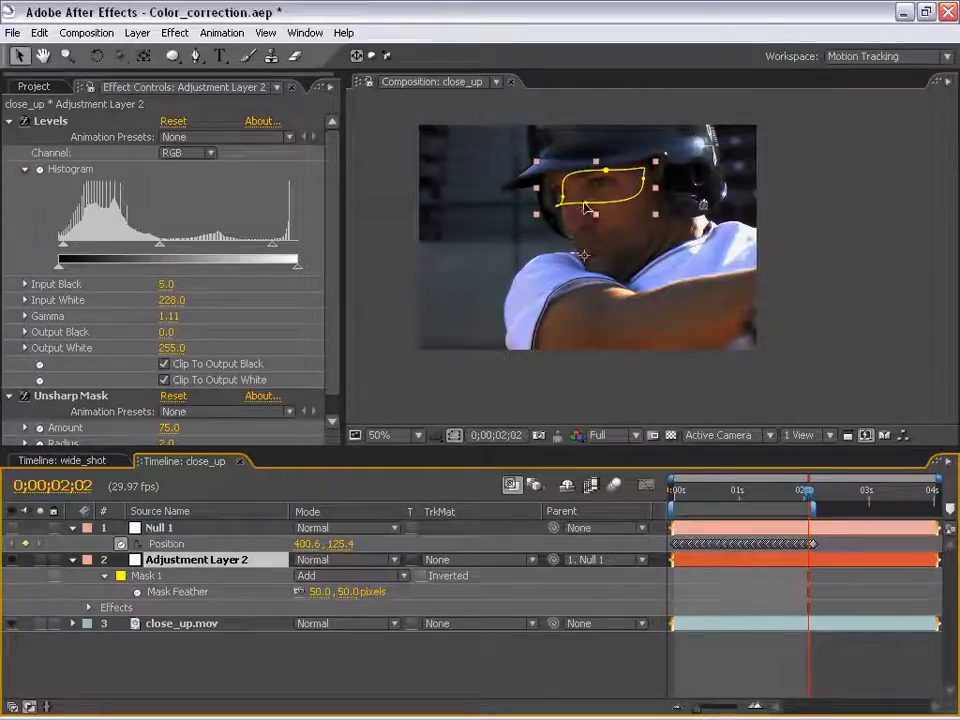
drag(585, 203, 592, 206)
click(848, 233)
key(period)
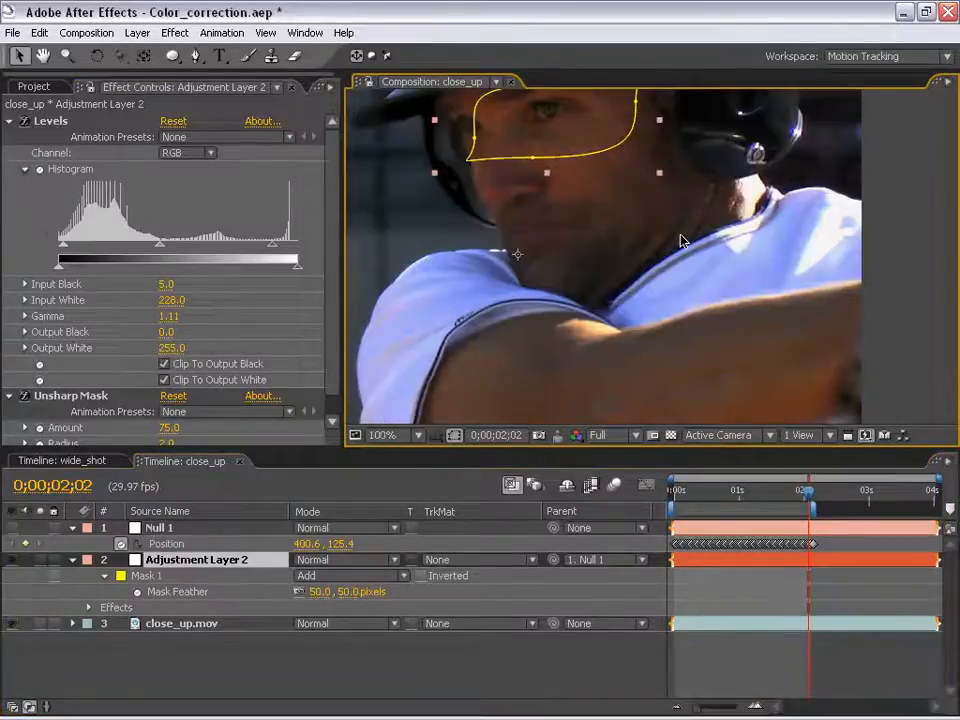
drag(576, 147, 615, 231)
click(711, 617)
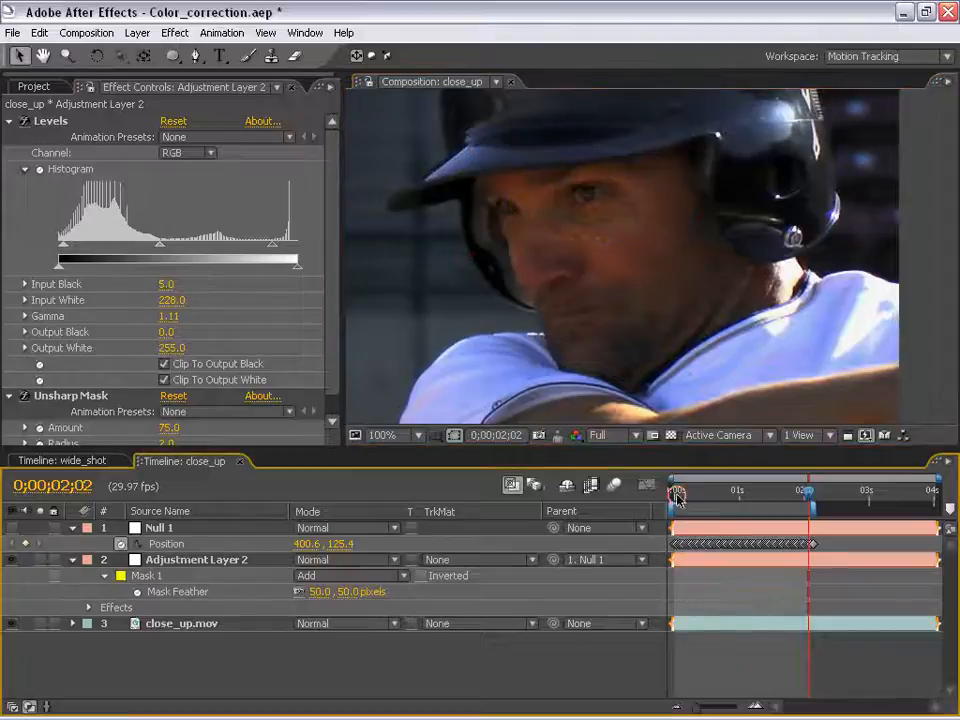
key(comma)
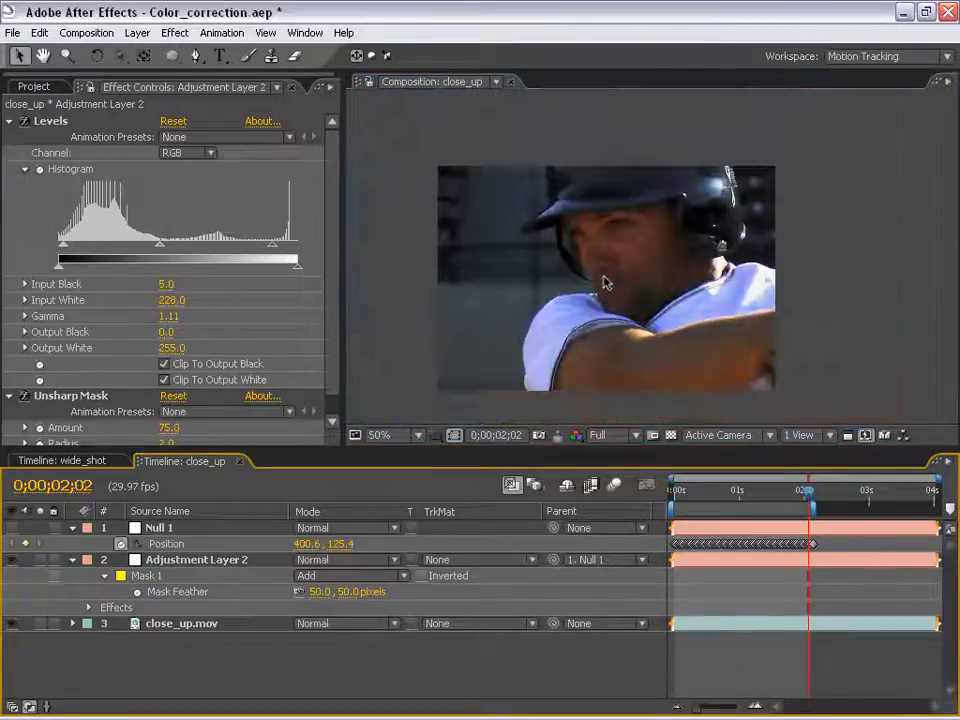
drag(606, 279, 574, 268)
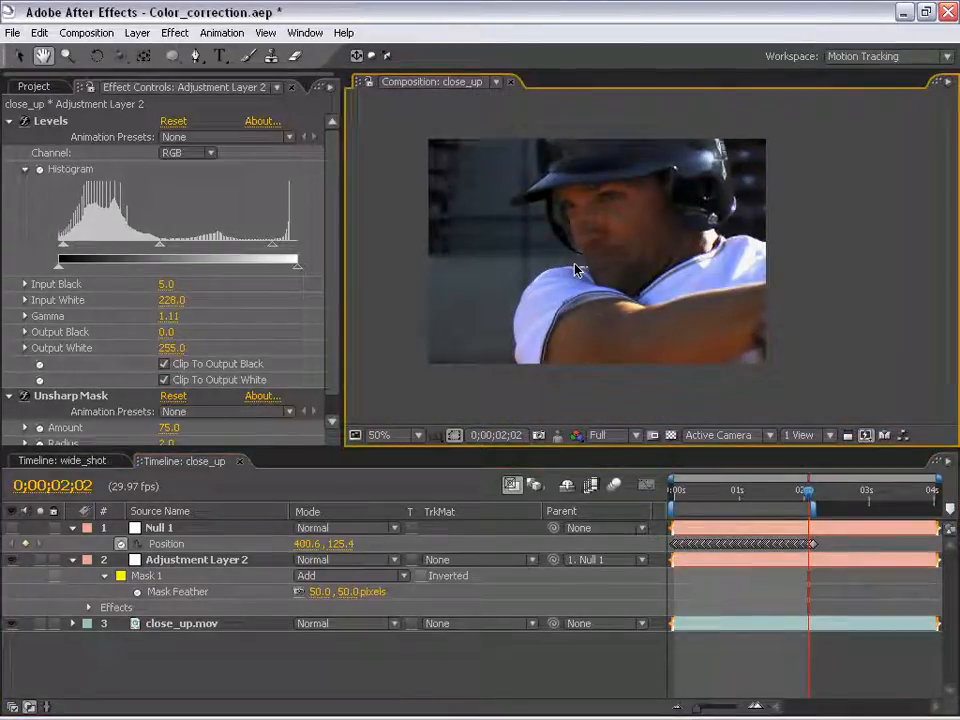